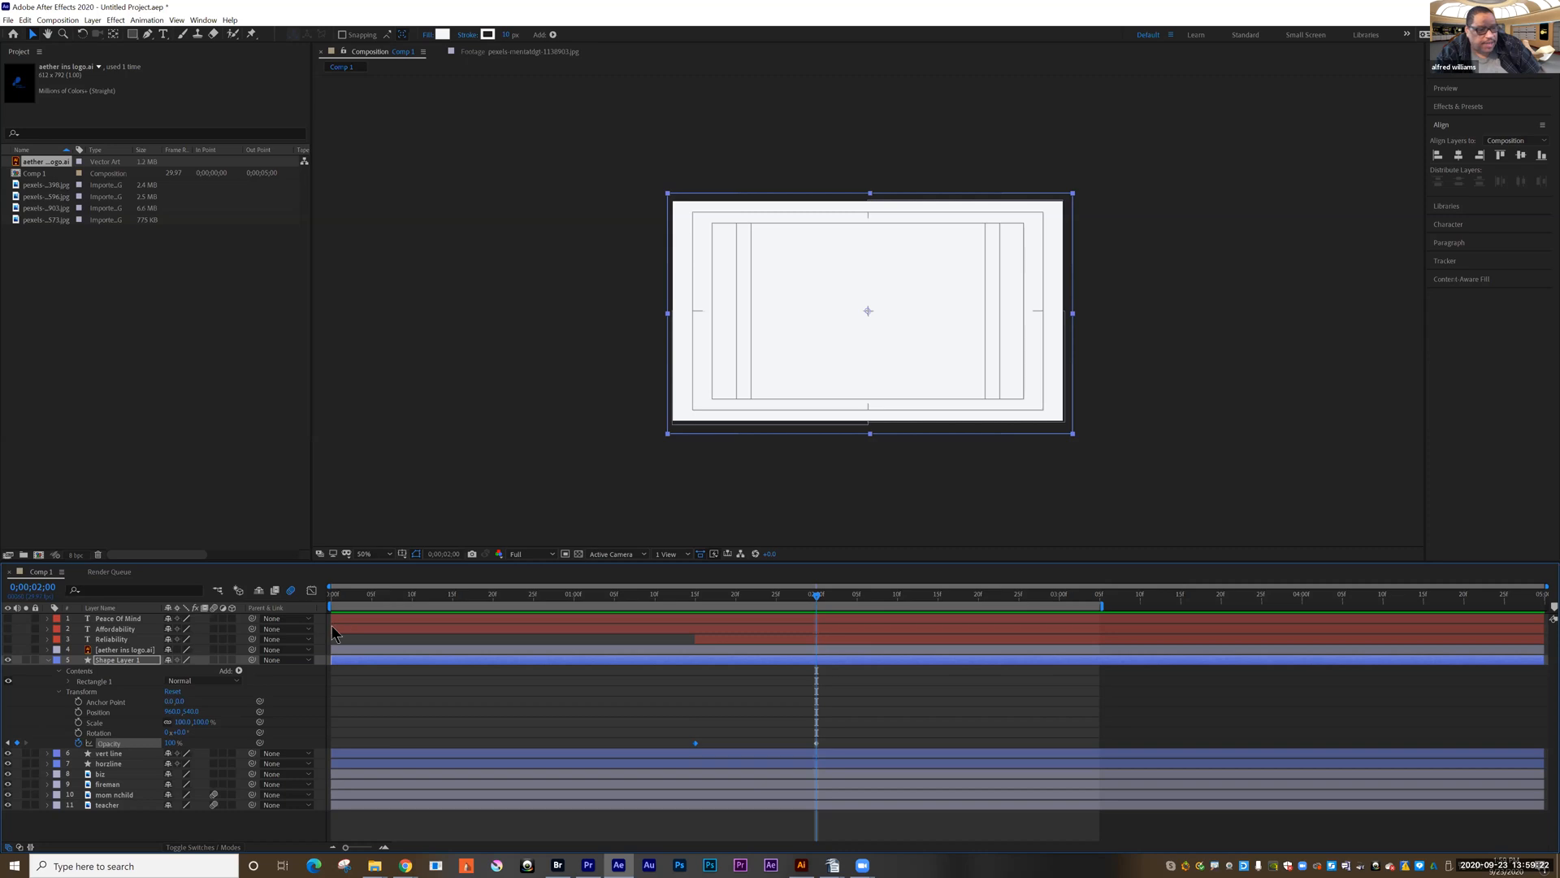
Step: Trim the starts of the Affordability, Reliability, Peace Of Mind and aether ins logo.ai layers to 0;00;02;00
left_click_drag(334, 628, 818, 631)
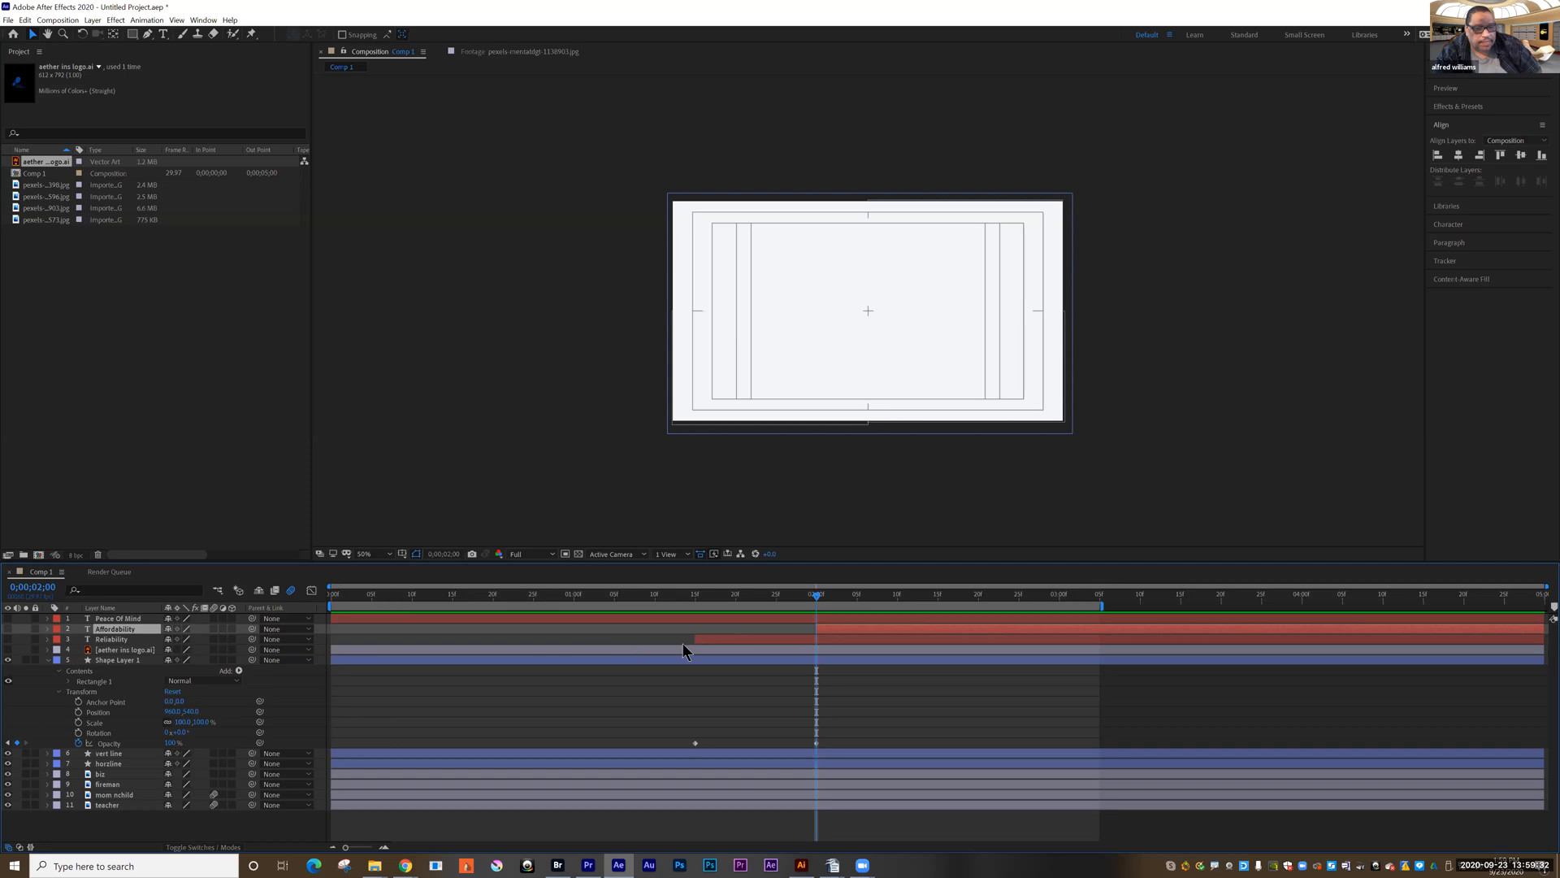
left_click_drag(706, 639, 819, 640)
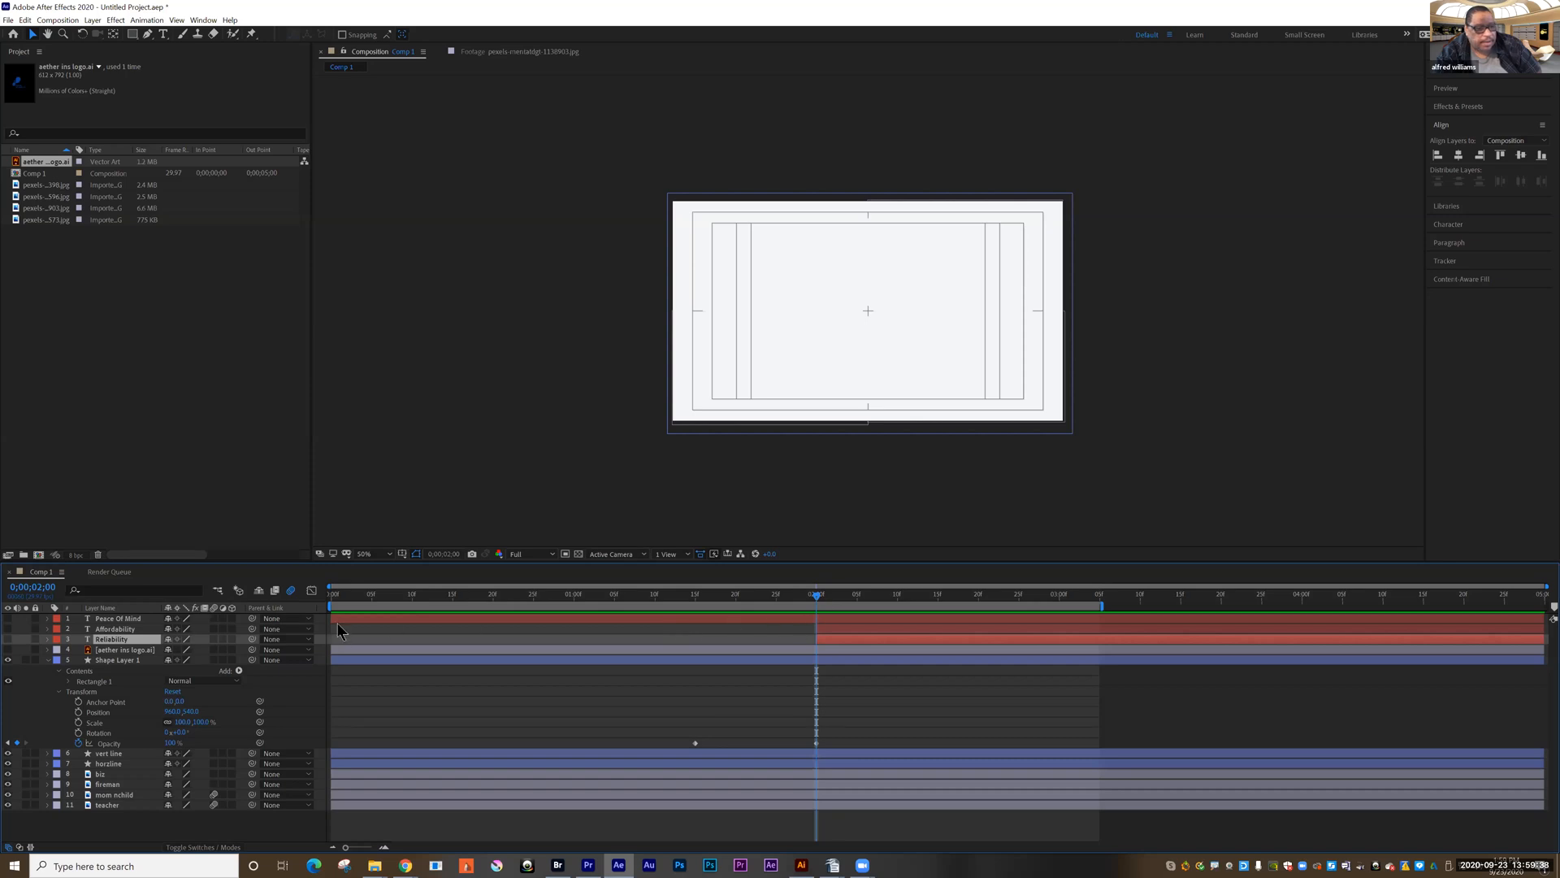
left_click_drag(332, 619, 855, 618)
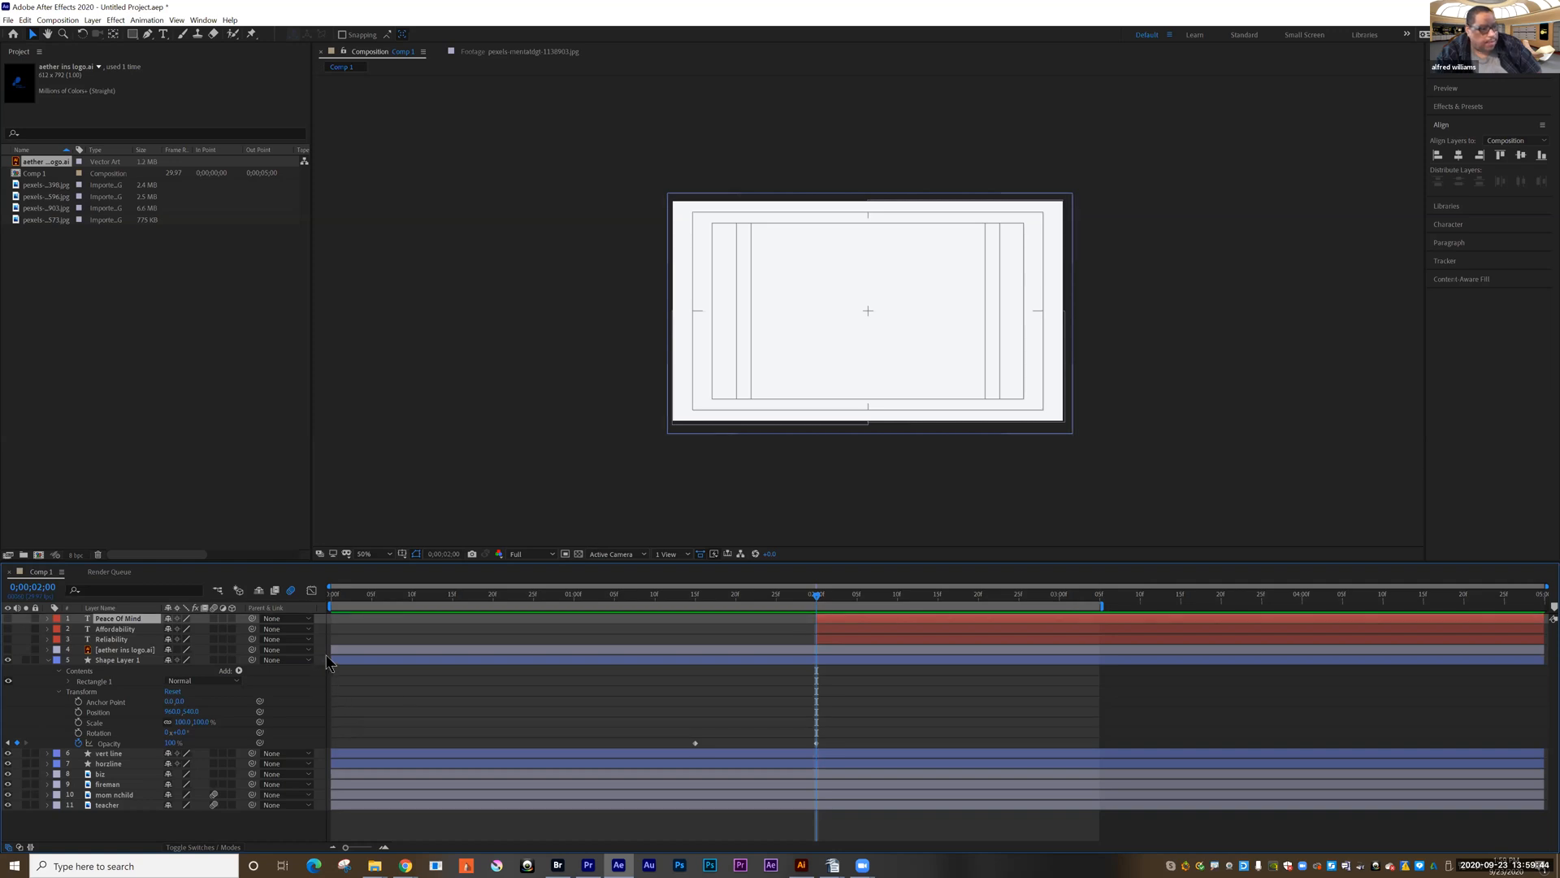
left_click_drag(330, 648, 807, 648)
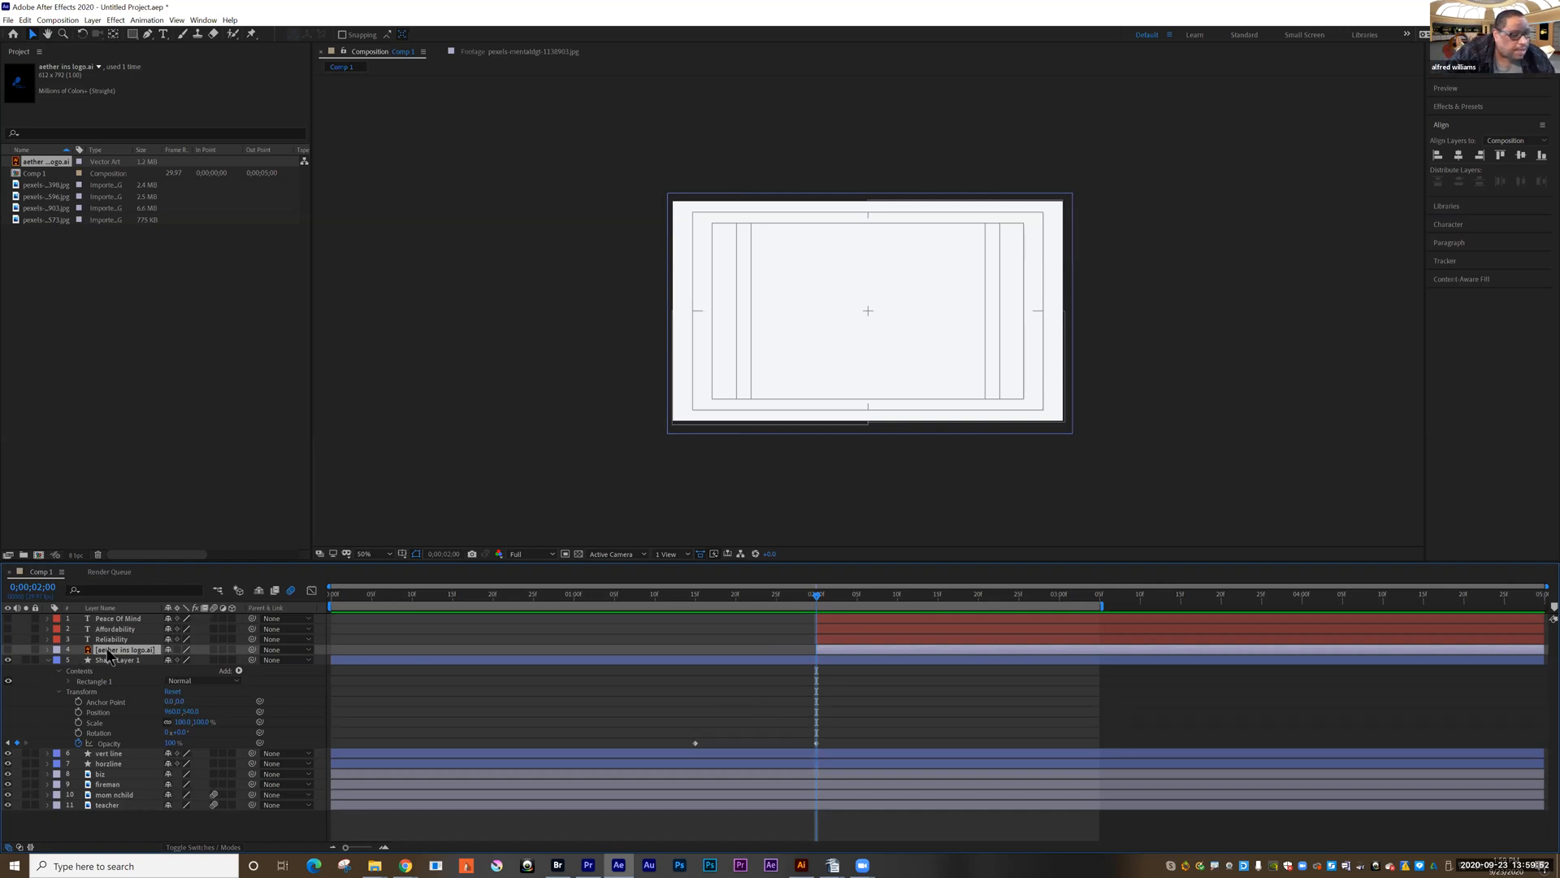
Step: Move the aether ins logo.ai layer to the top of the layer stack and lock the three text layers
left_click_drag(107, 650, 102, 615)
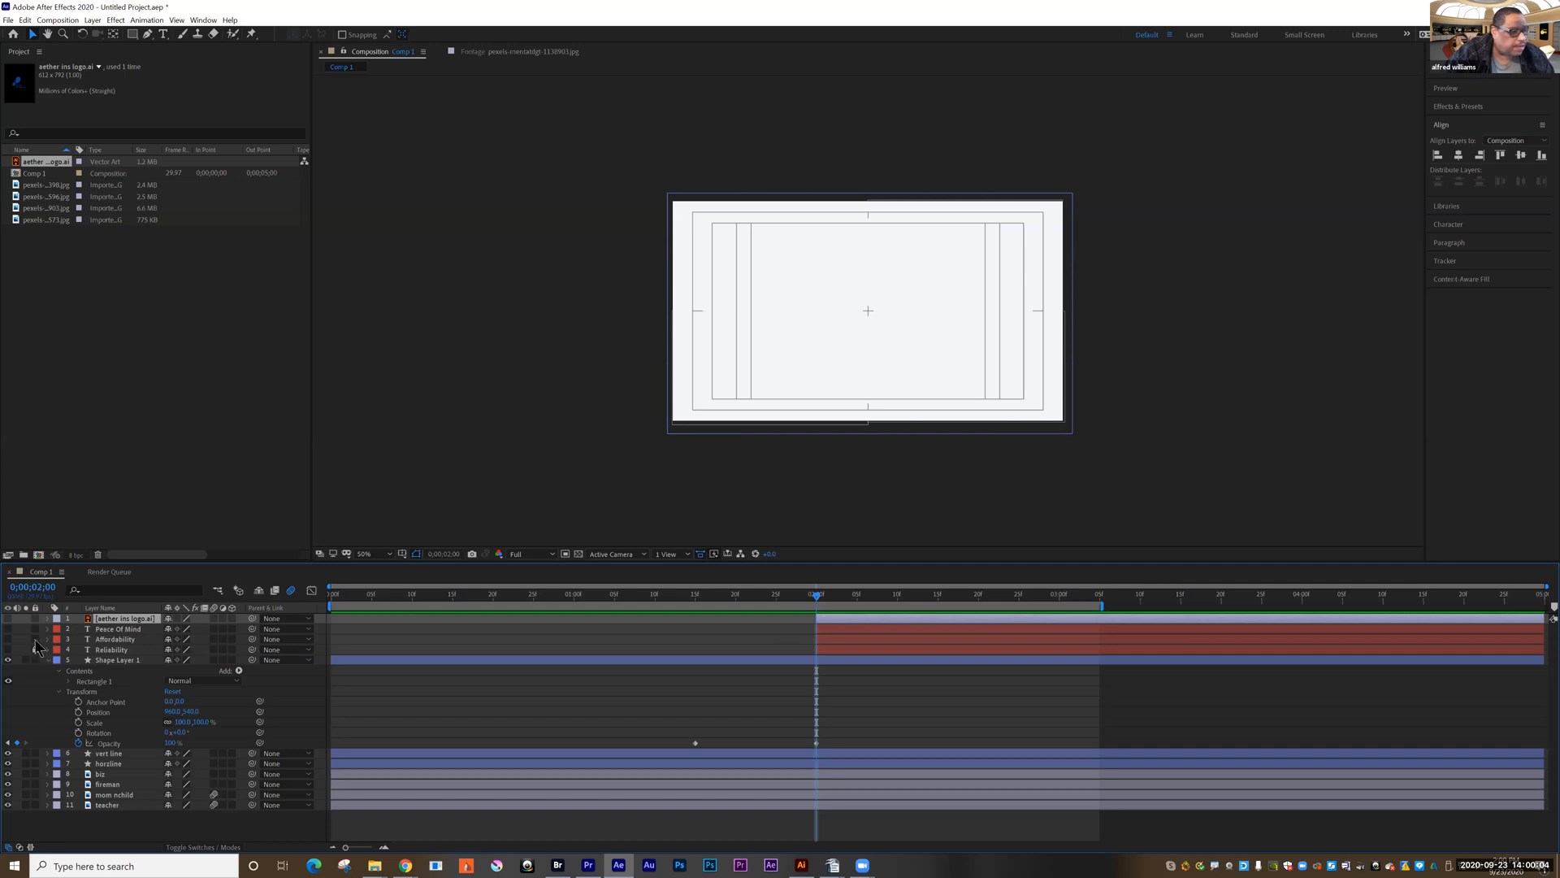
left_click_drag(35, 648, 35, 629)
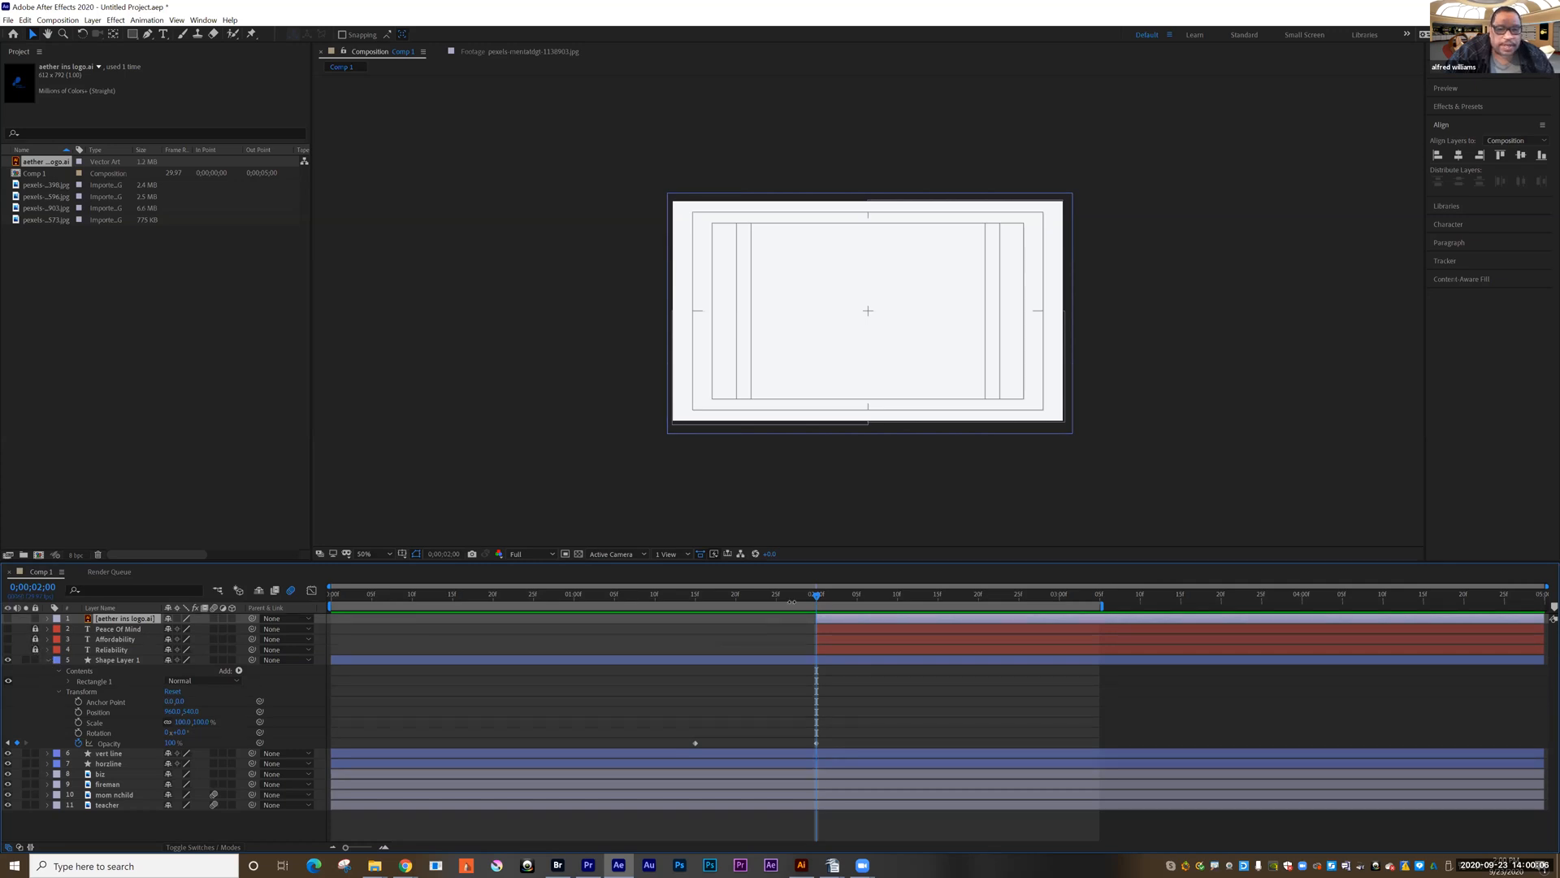
Step: Make the three text layers visible and unlock them, checking the logo at 0;00;02;01 but leaving it hidden
left_click(825, 598)
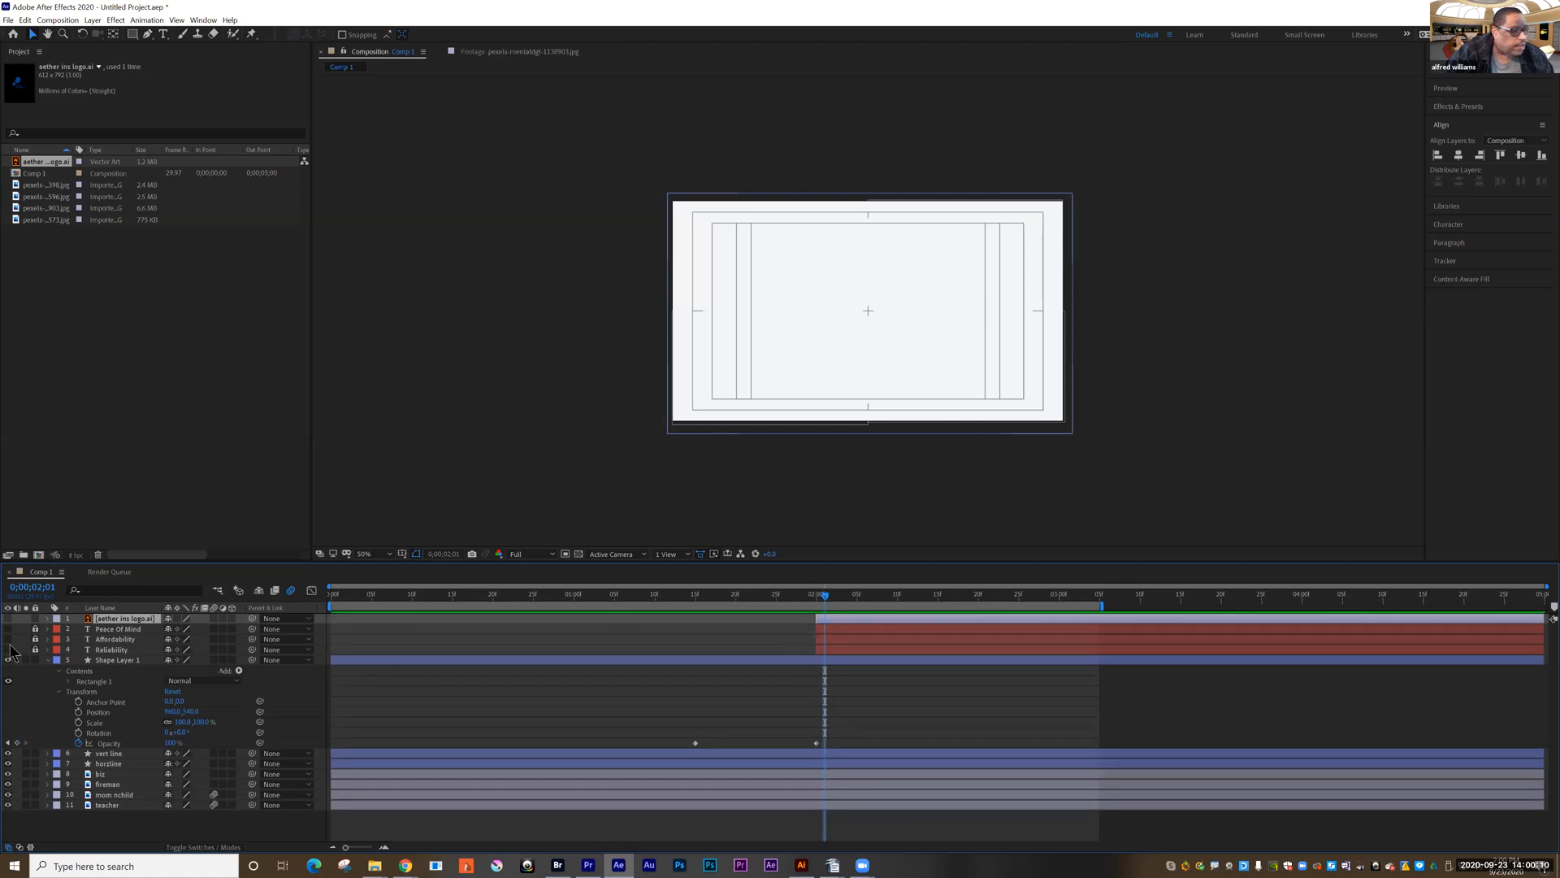
left_click_drag(8, 630, 8, 640)
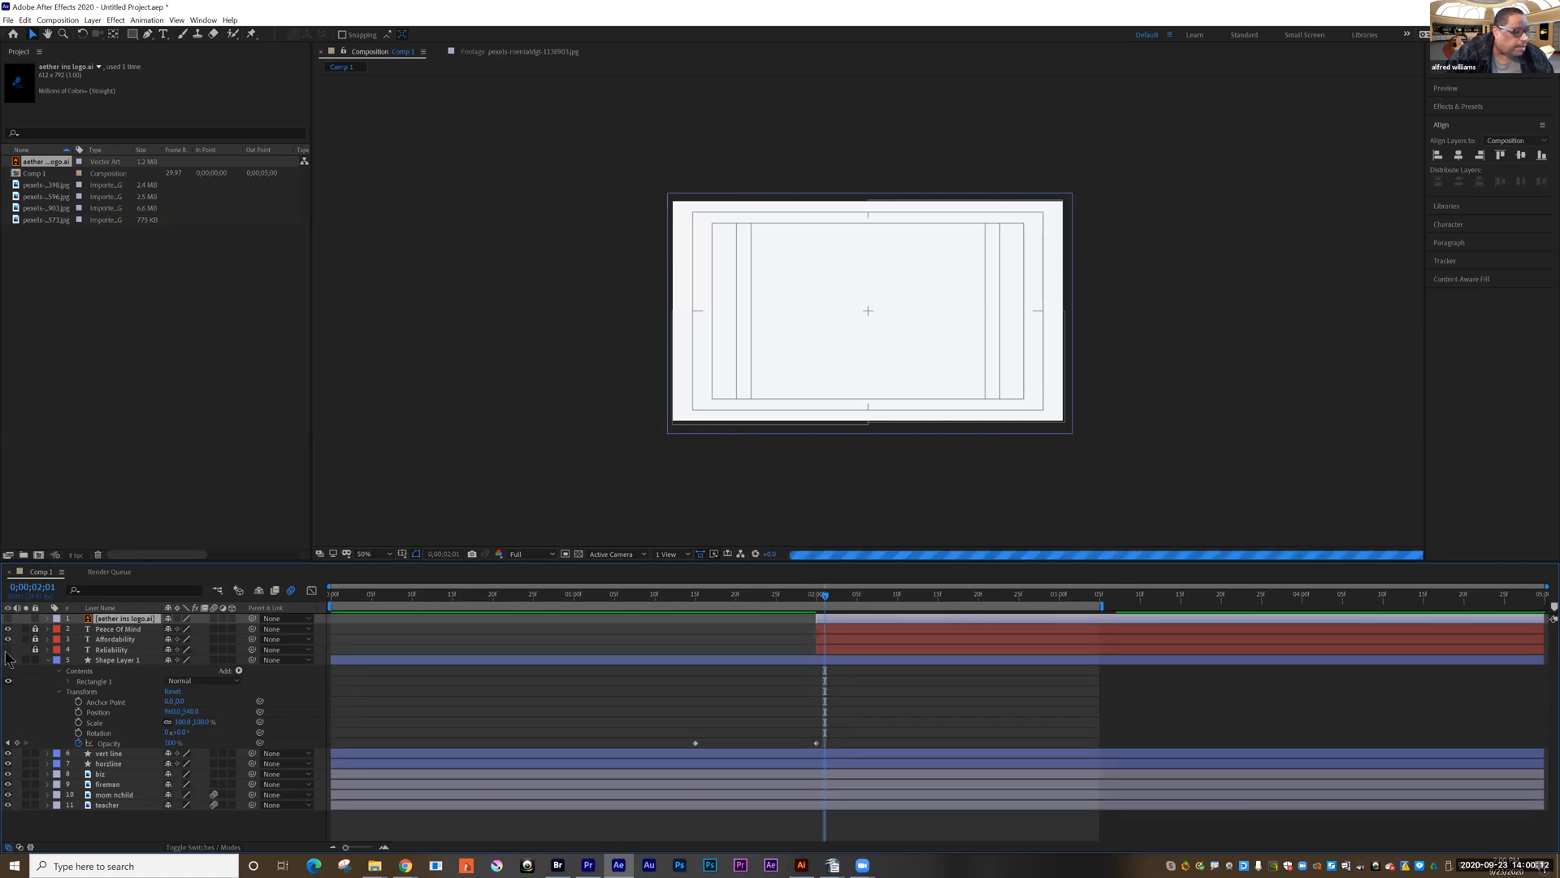
left_click(8, 650)
left_click(7, 619)
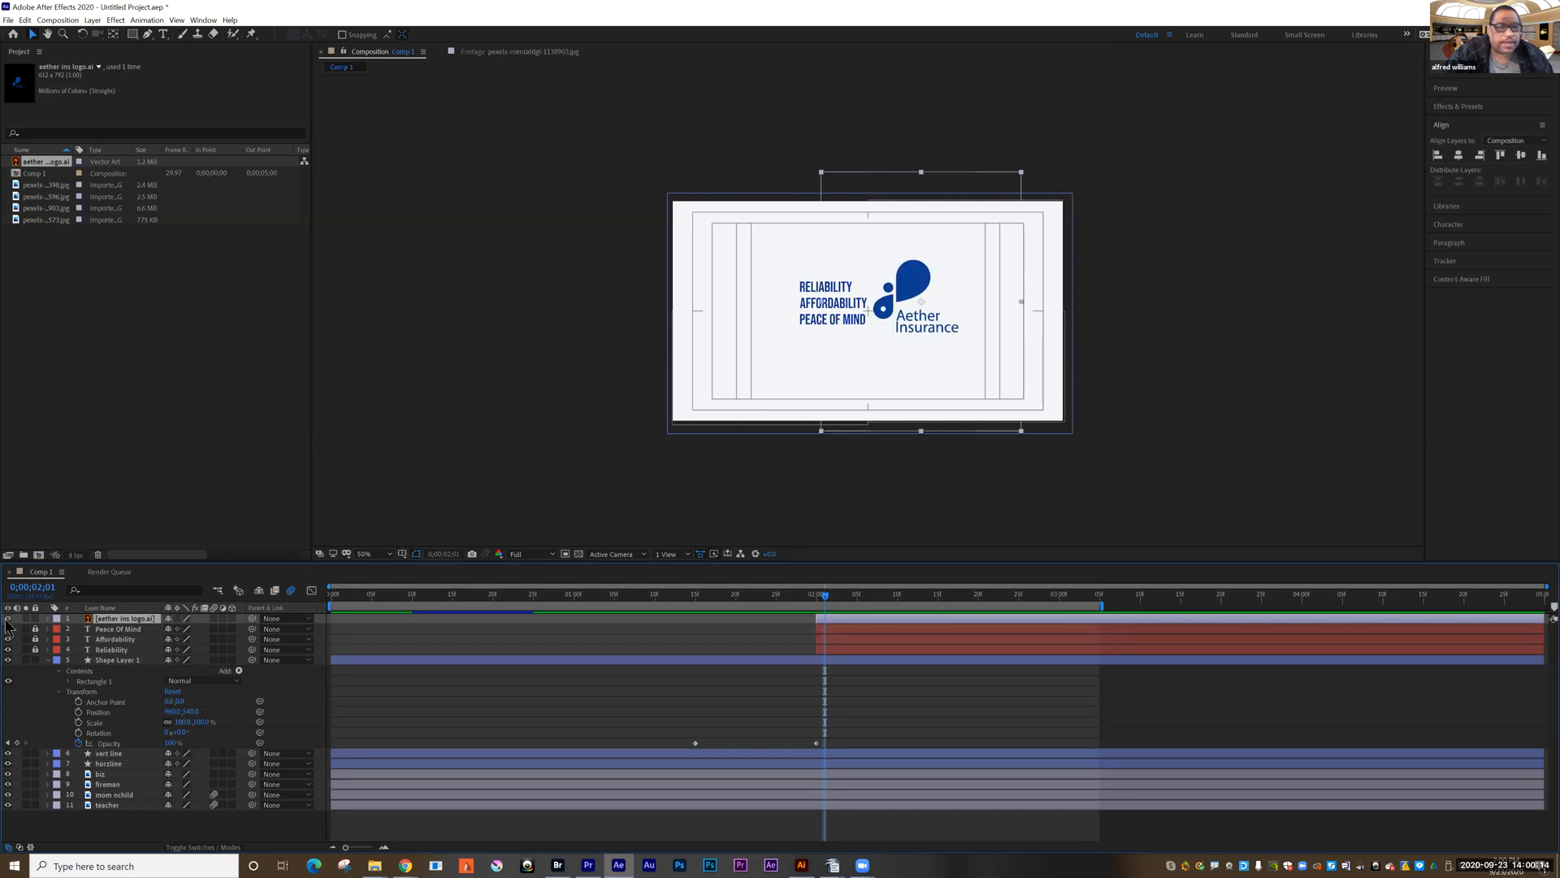
left_click(7, 619)
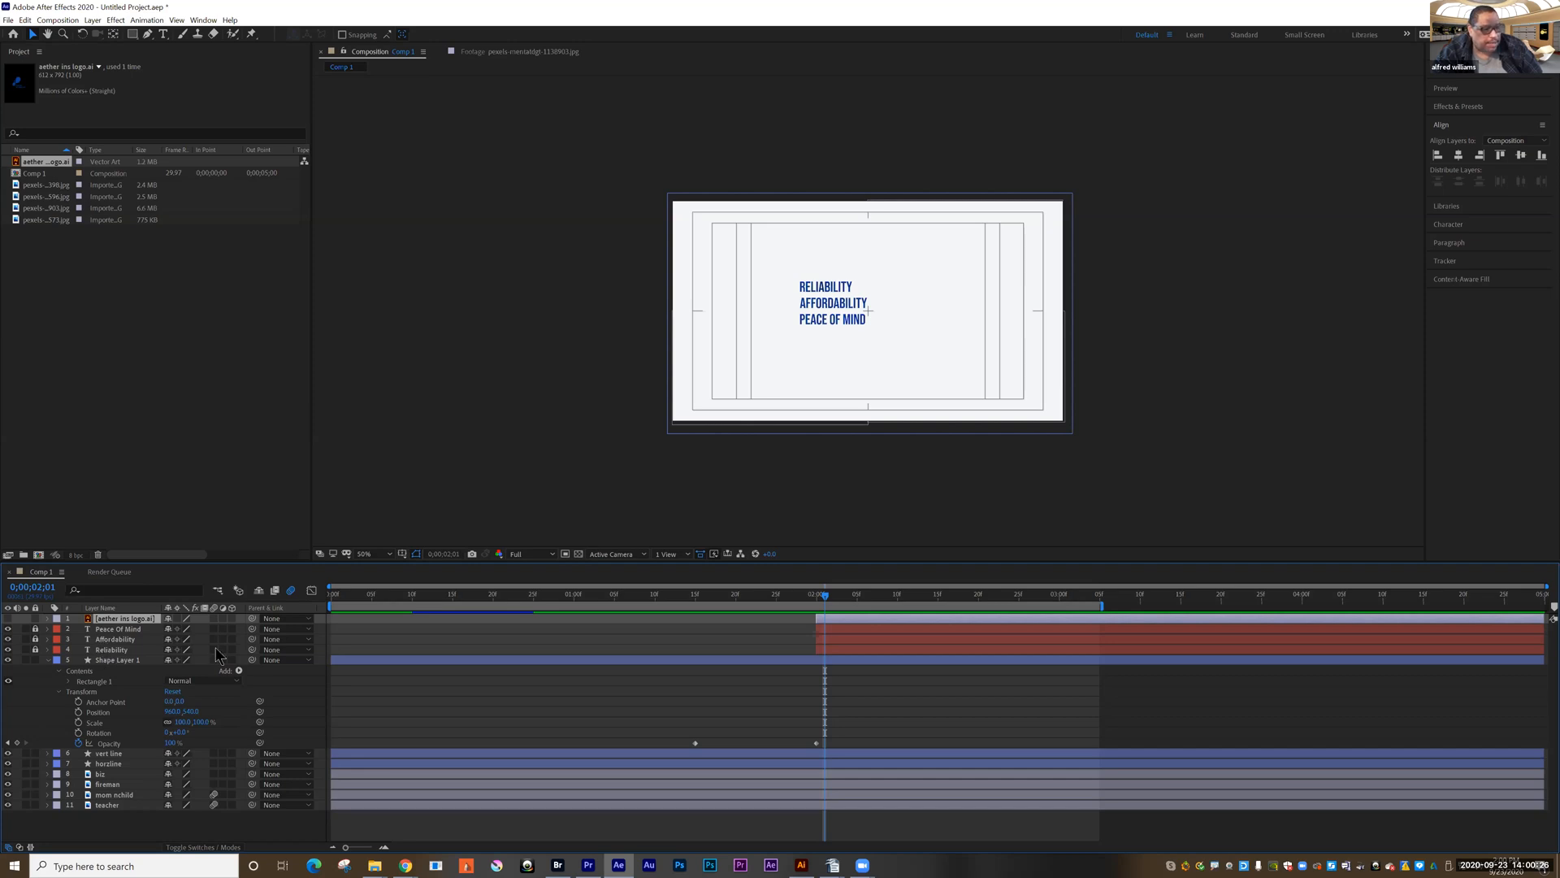
left_click(35, 639)
left_click(35, 629)
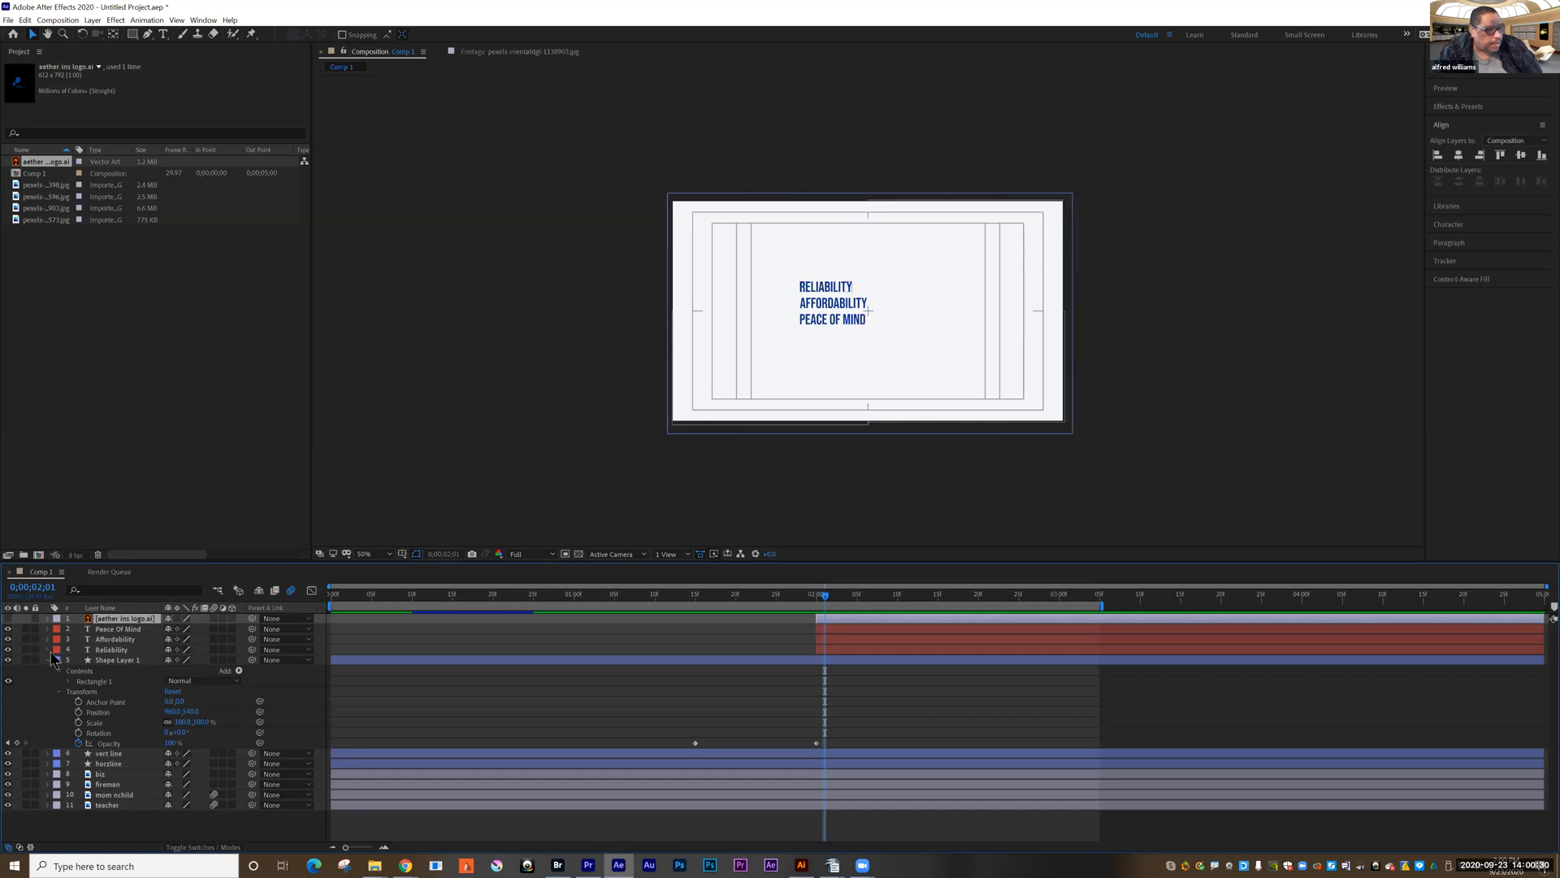
Step: Add position and opacity keyframes to the Reliability layer at 0;00;02;20, with Shape Layer 1's properties collapsed
left_click(47, 650)
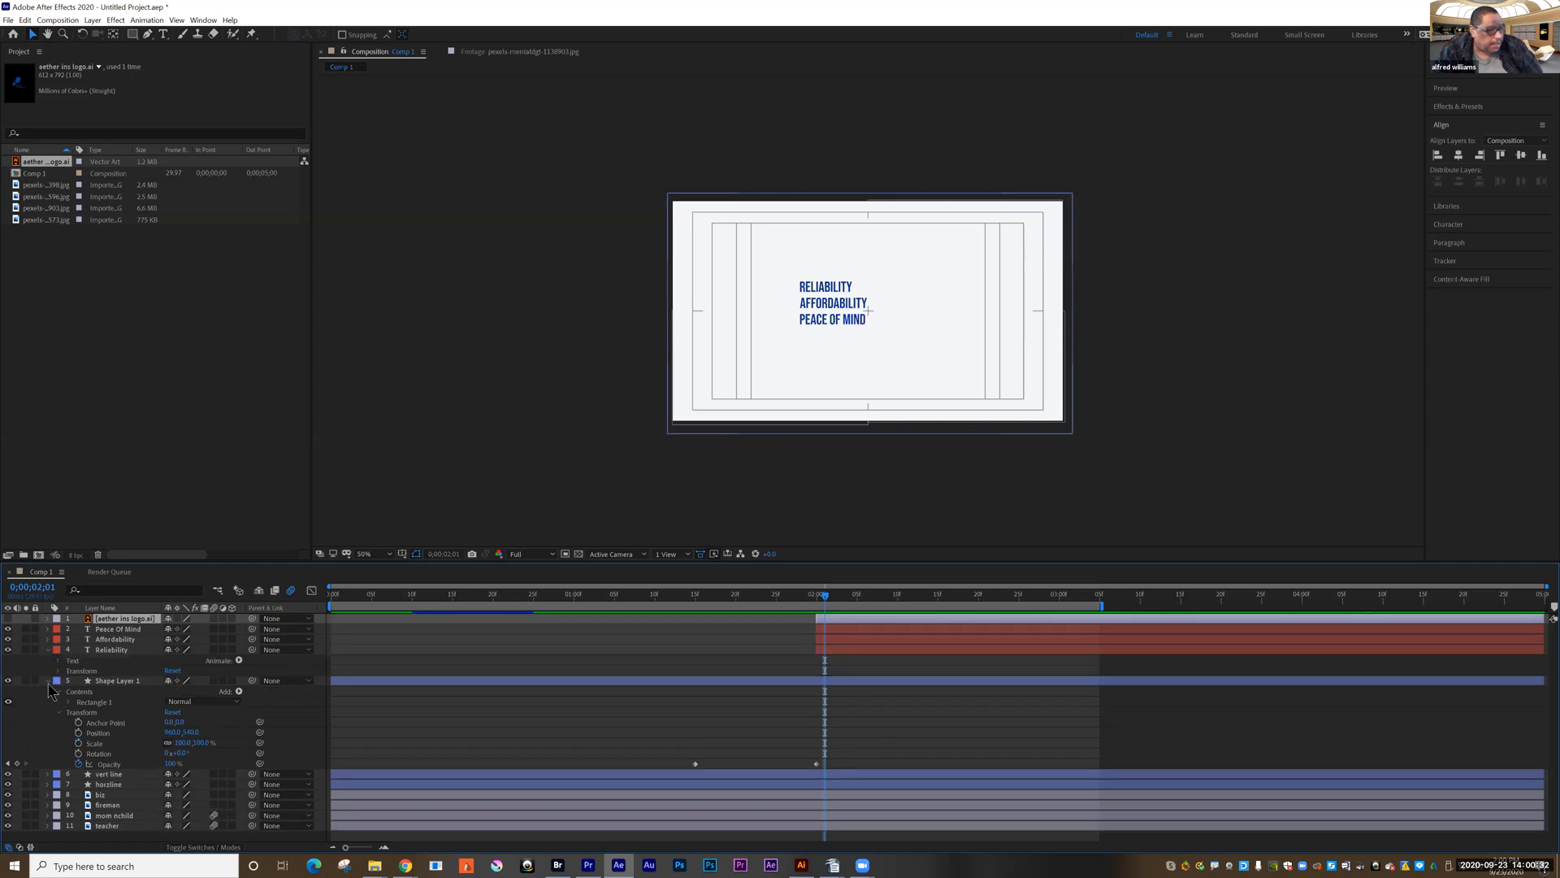
left_click(47, 681)
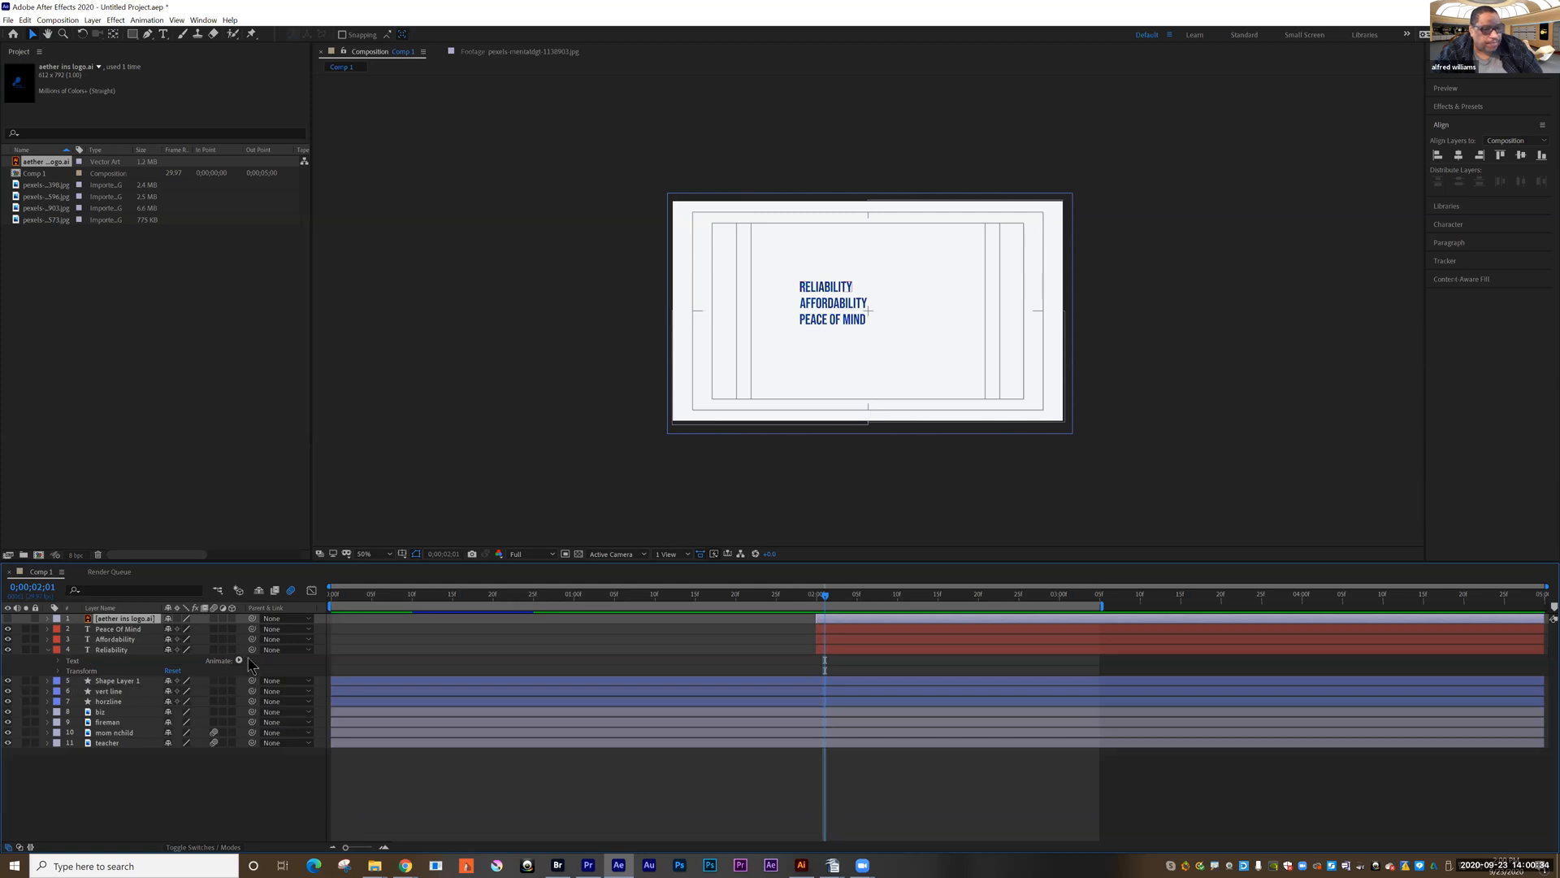
left_click(59, 672)
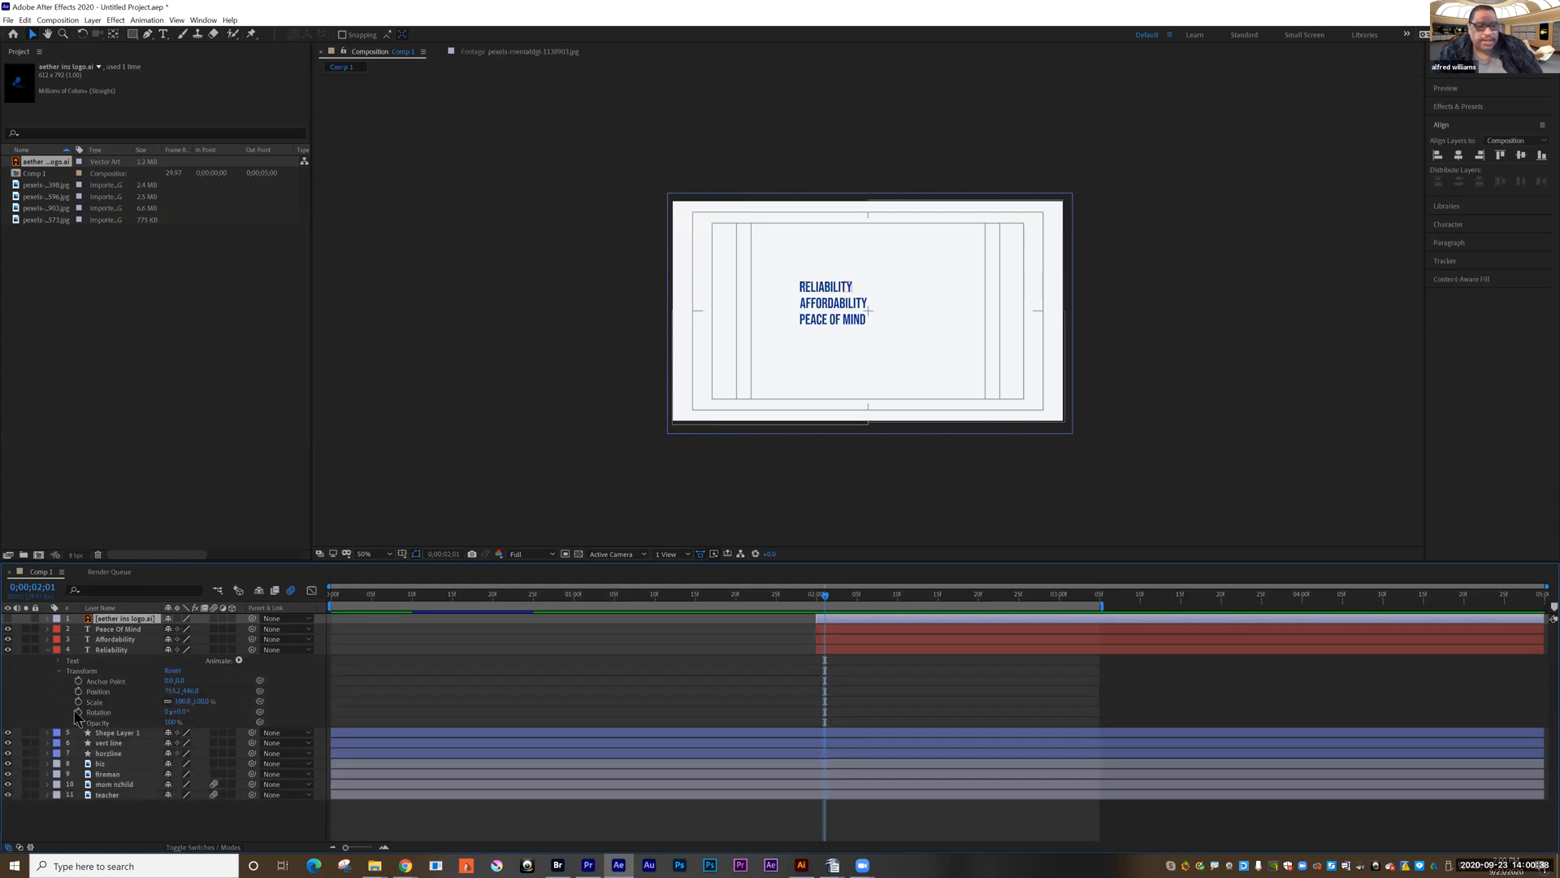
left_click_drag(827, 601, 979, 607)
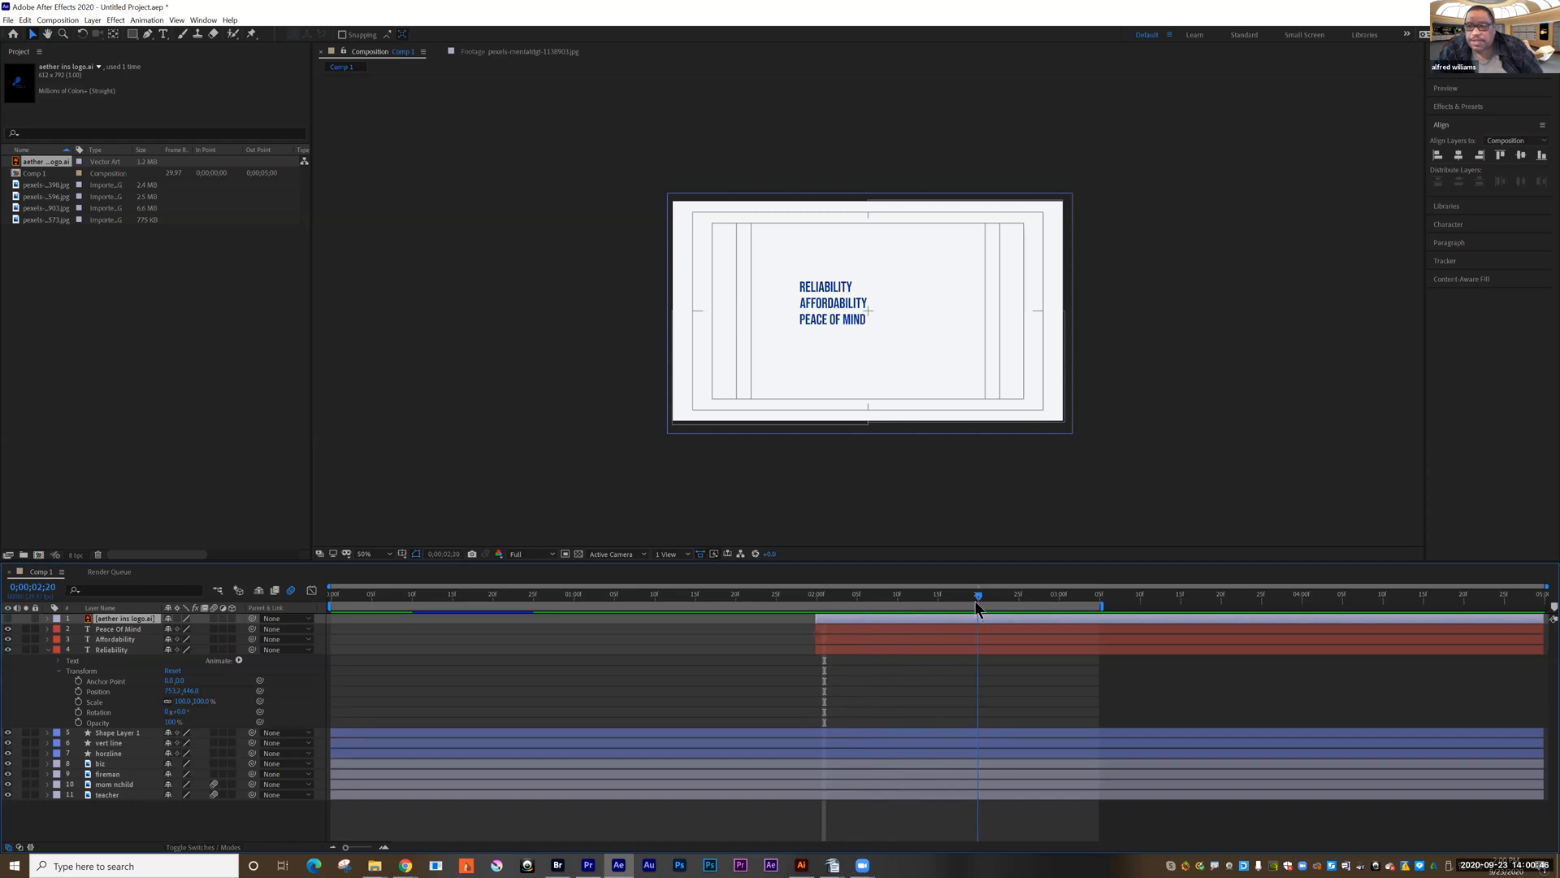
mouse_move(974, 602)
left_mouse_down()
mouse_move(931, 603)
mouse_move(979, 602)
left_mouse_up()
left_click_drag(878, 603, 979, 603)
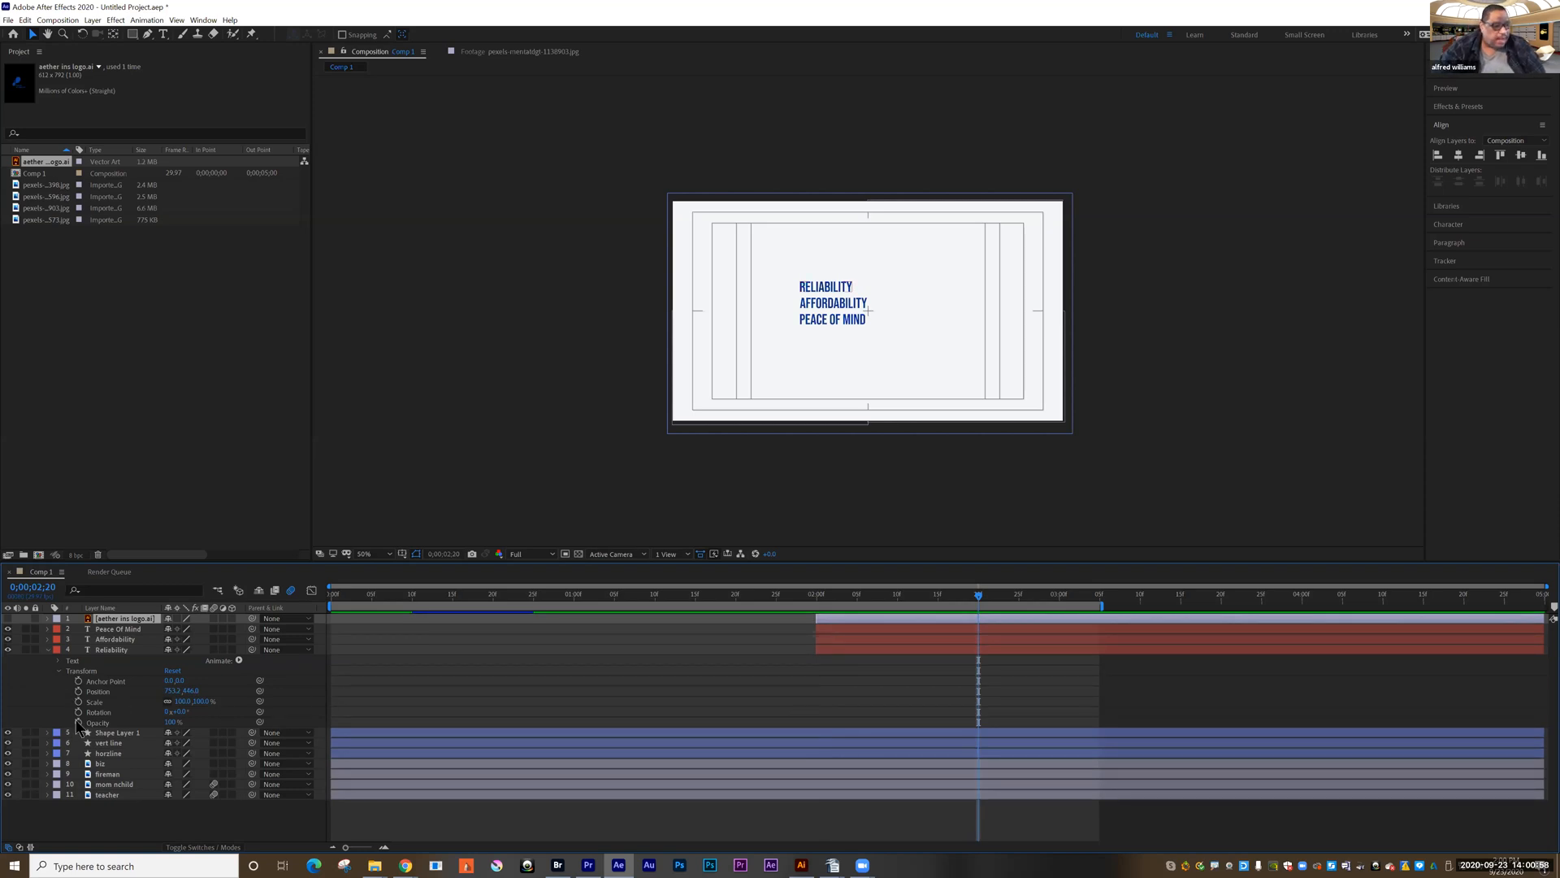
left_click(78, 690)
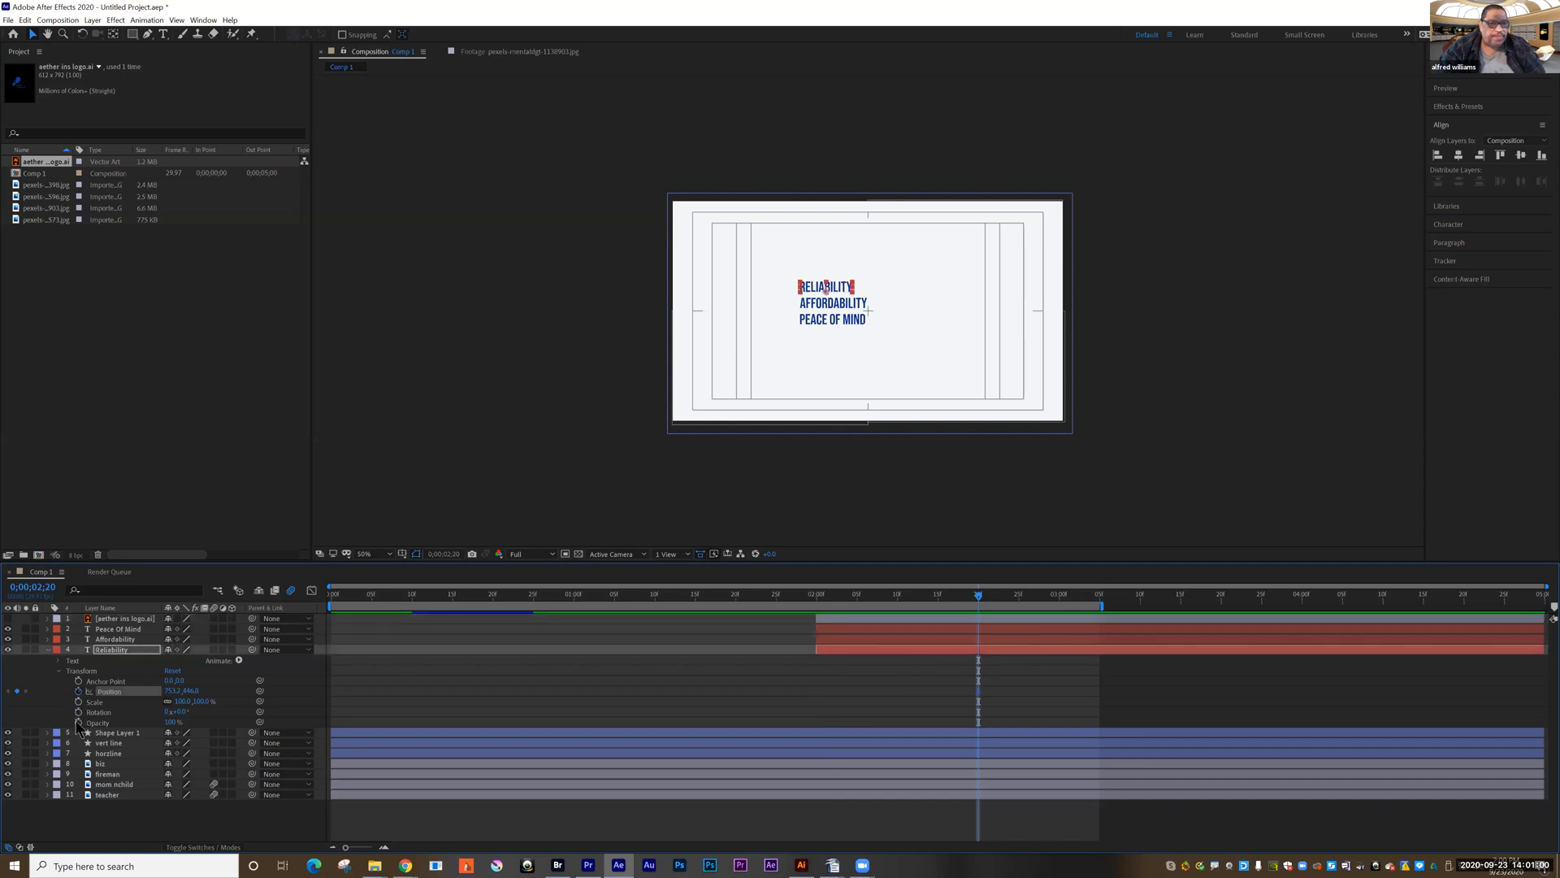
left_click(79, 722)
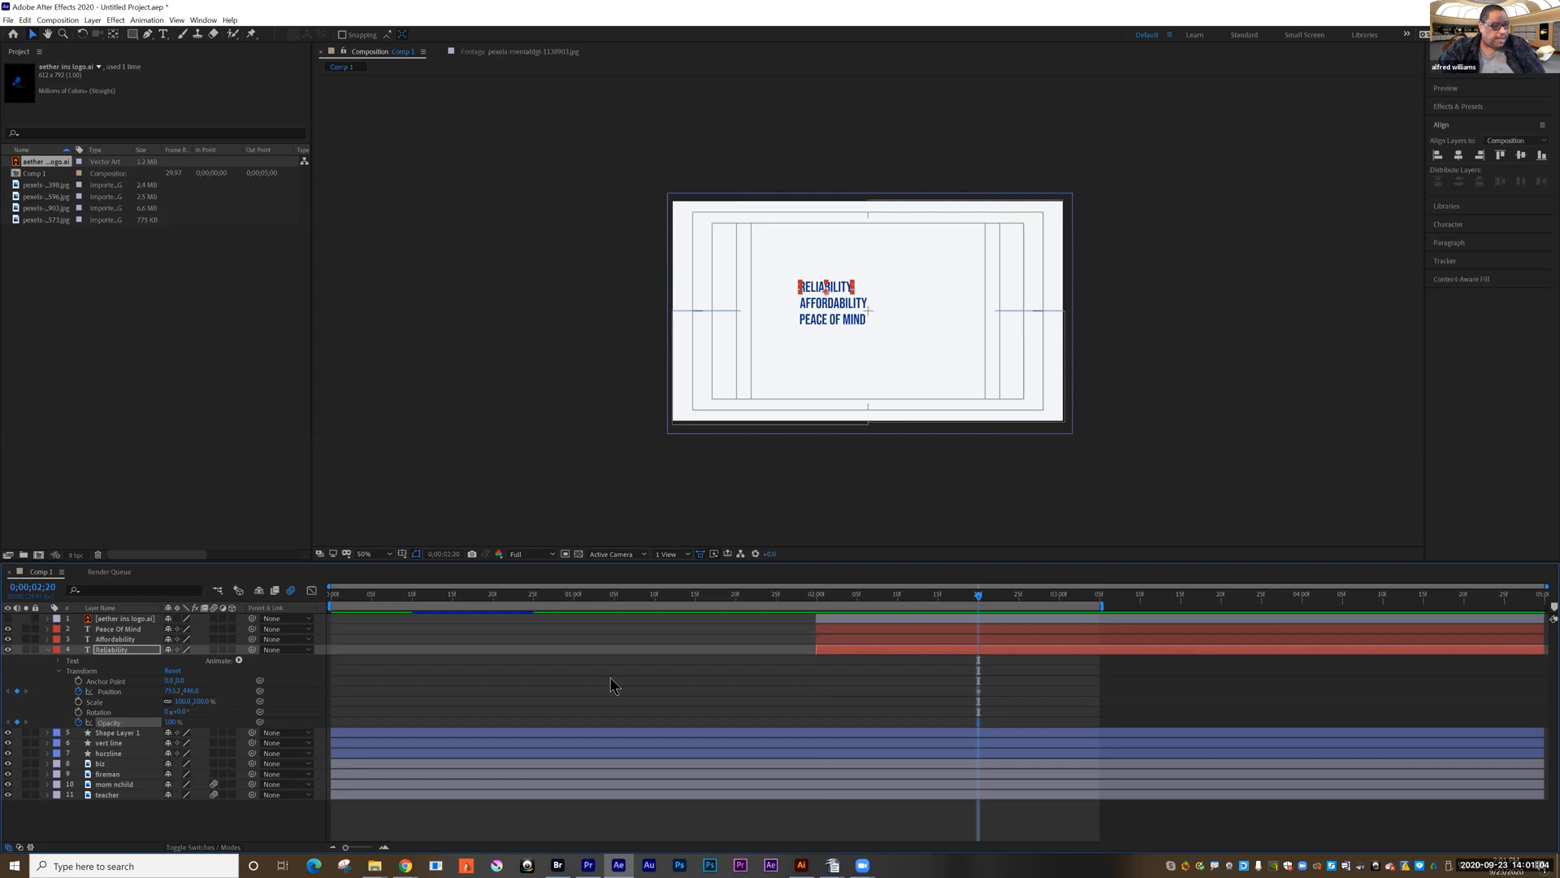
Step: At 0;00;02;00, keyframe the Reliability text straight up above the frame's top edge with its opacity at 0%
left_click_drag(942, 603, 813, 632)
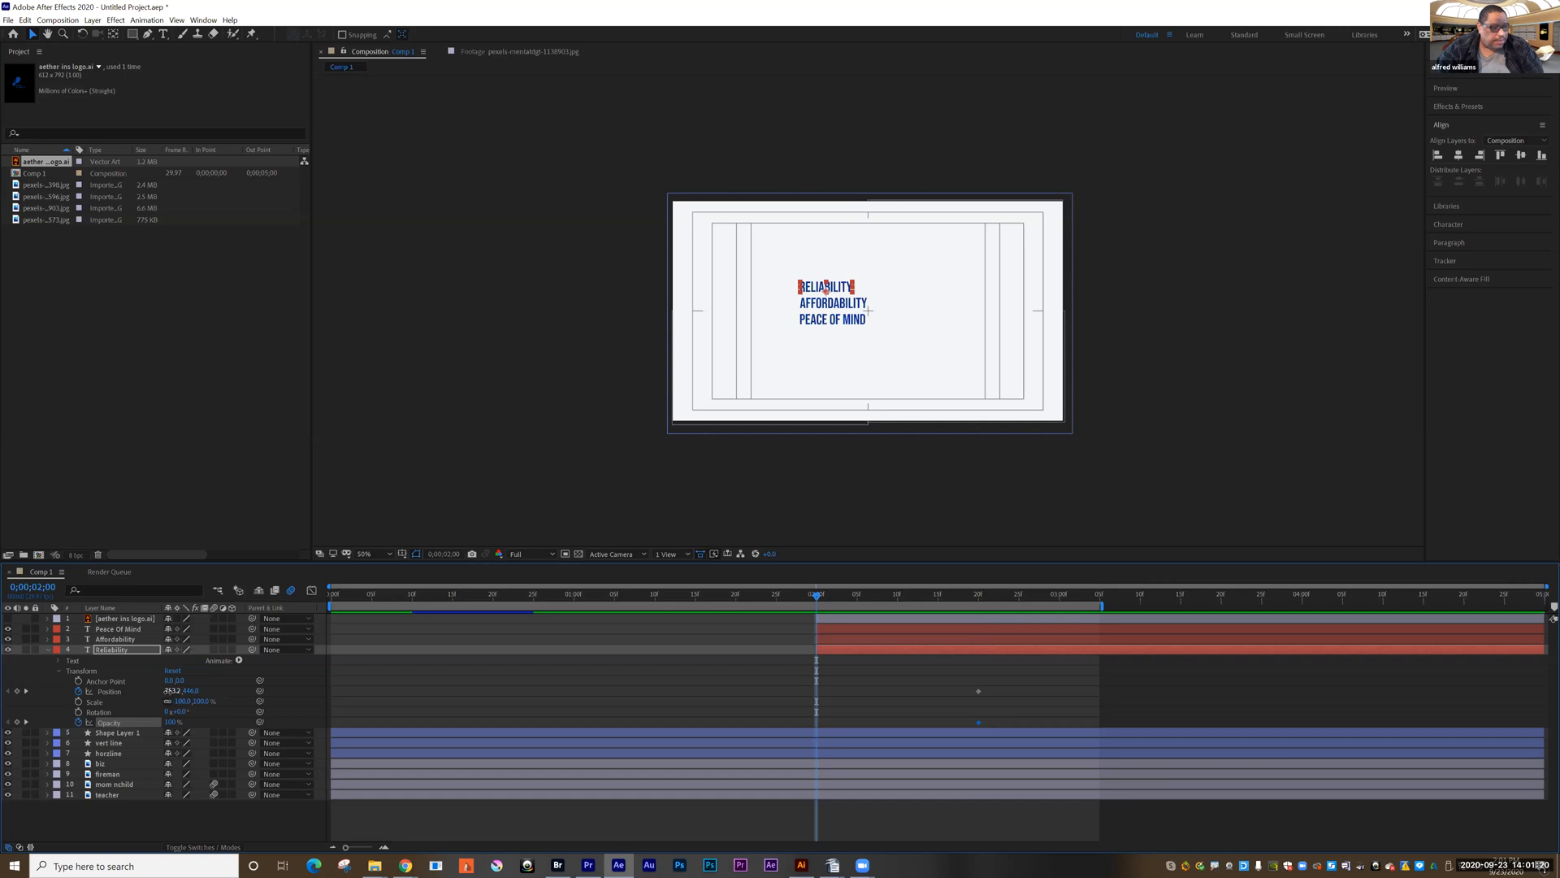
left_click_drag(202, 691, 215, 692)
key("ctrl+z")
left_click_drag(188, 691, 130, 691)
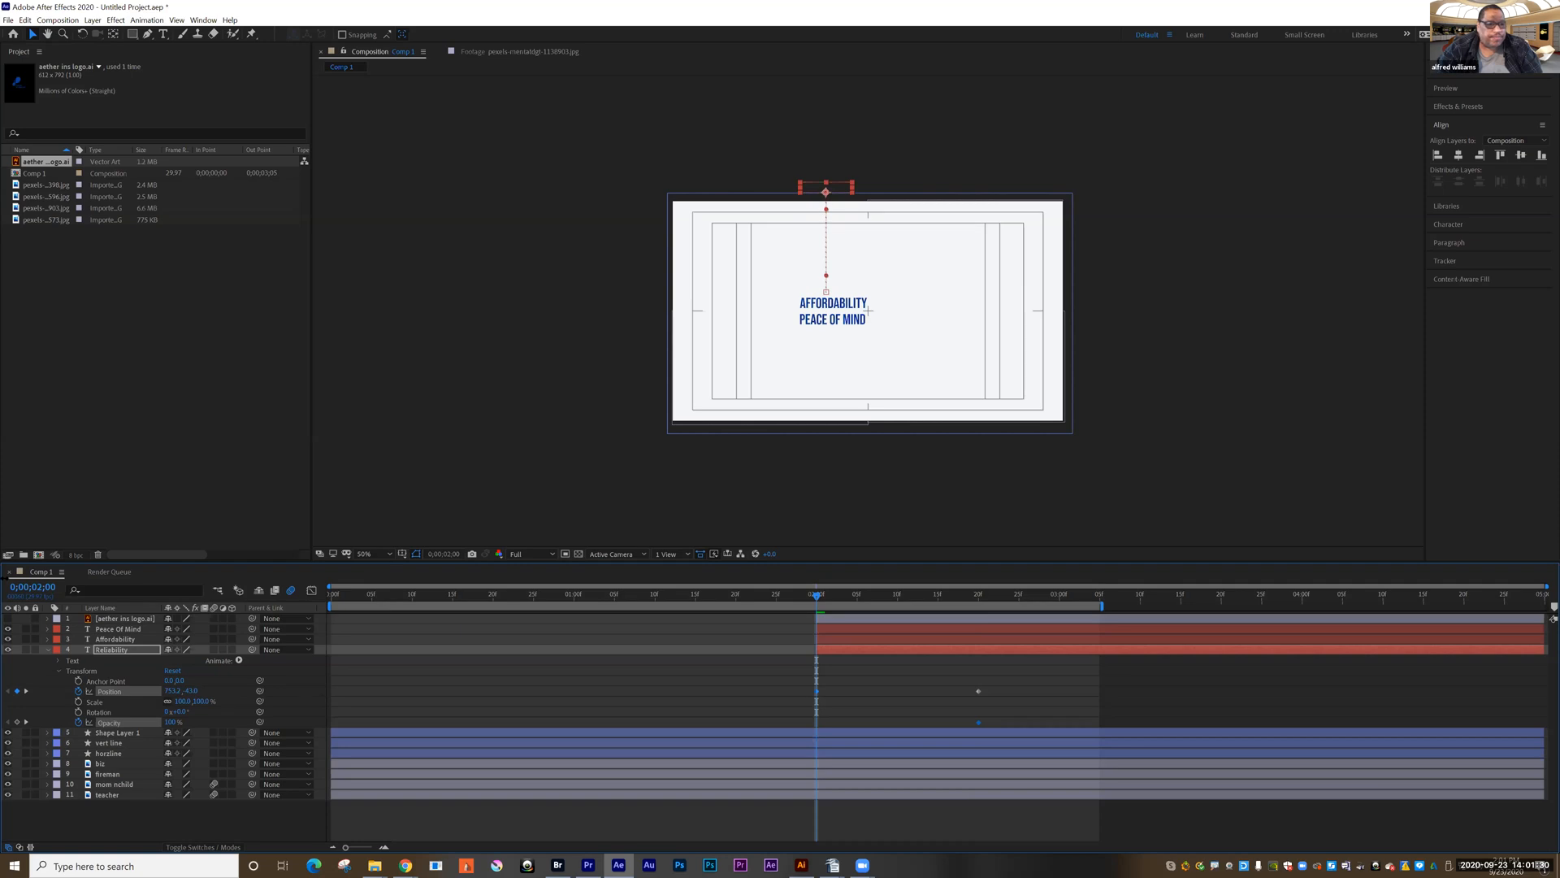
left_click_drag(56, 613, 57, 614)
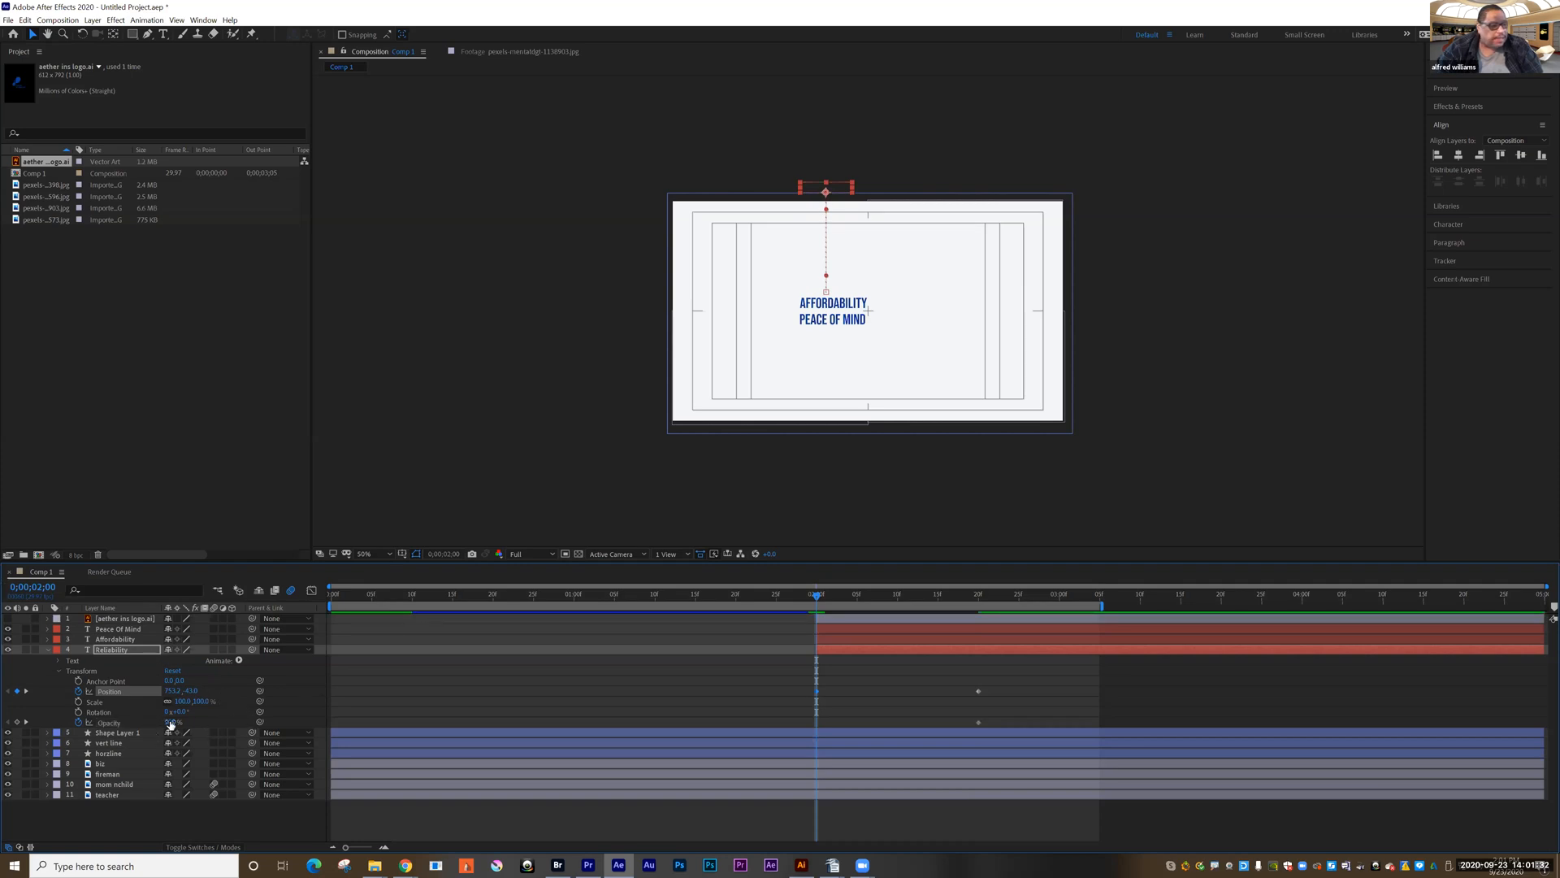
left_click_drag(151, 720, 108, 721)
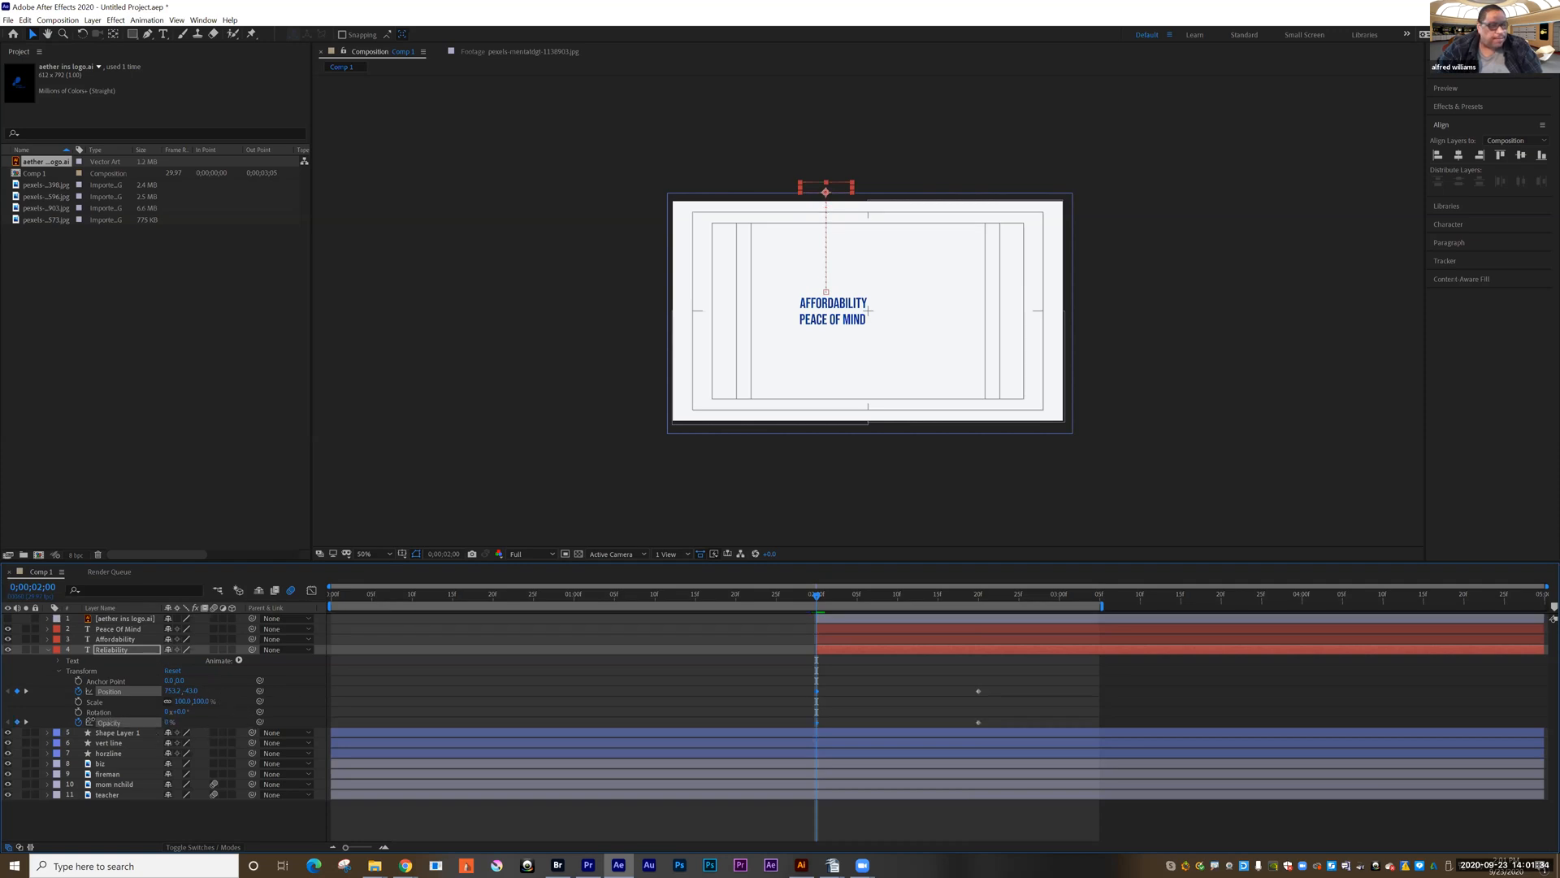
Step: Apply Easy Ease to all of the Reliability layer's position and opacity keyframes, with the playhead at 0;00;02;20
left_click_drag(816, 594, 977, 627)
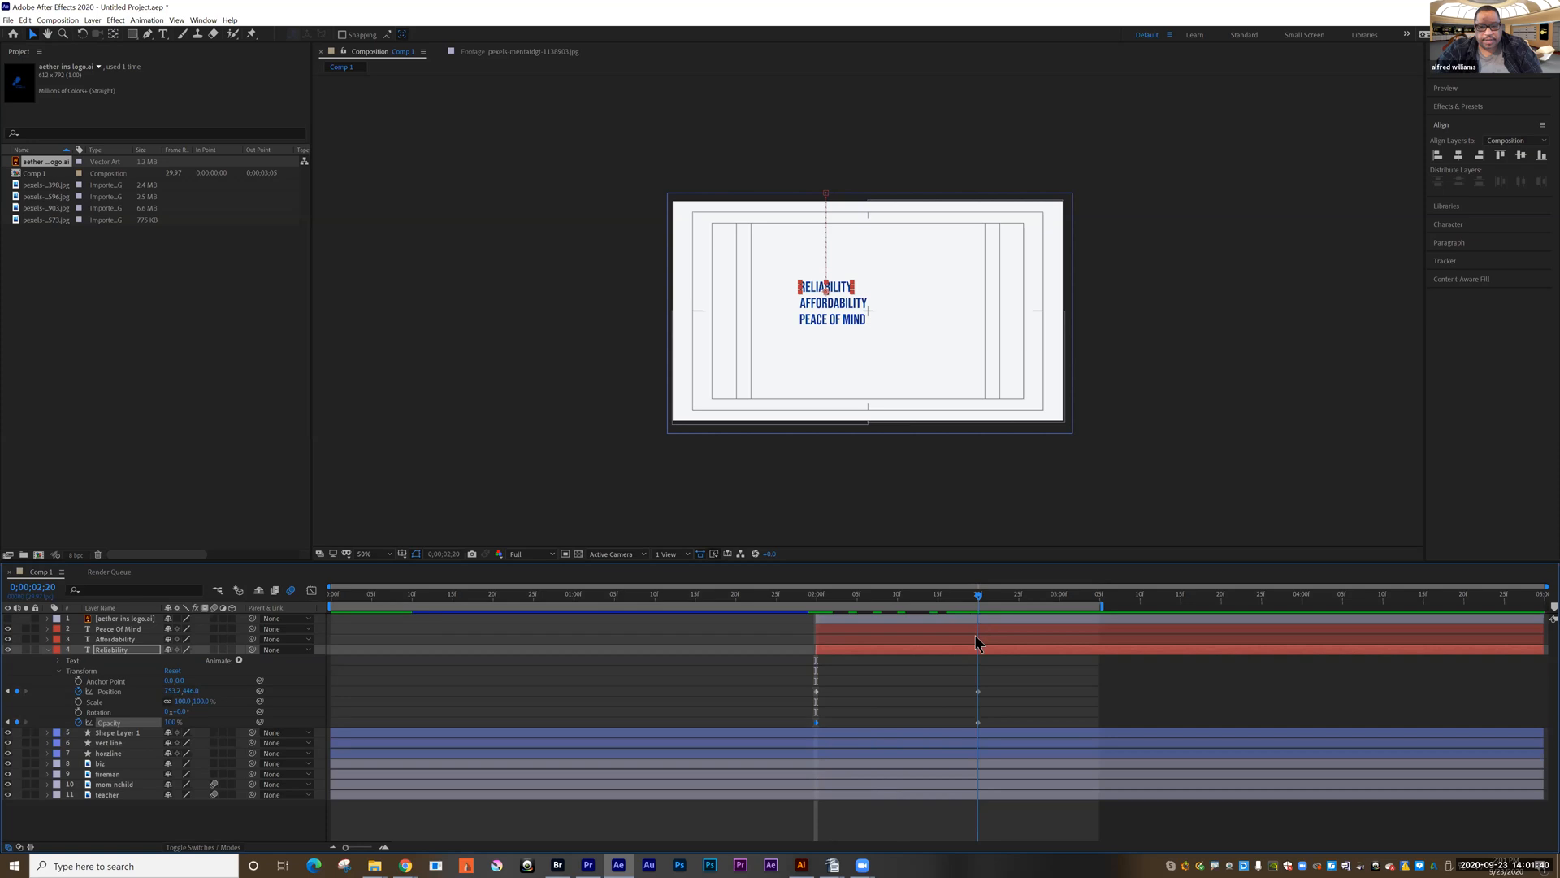
left_click_drag(999, 679, 800, 730)
right_click(979, 694)
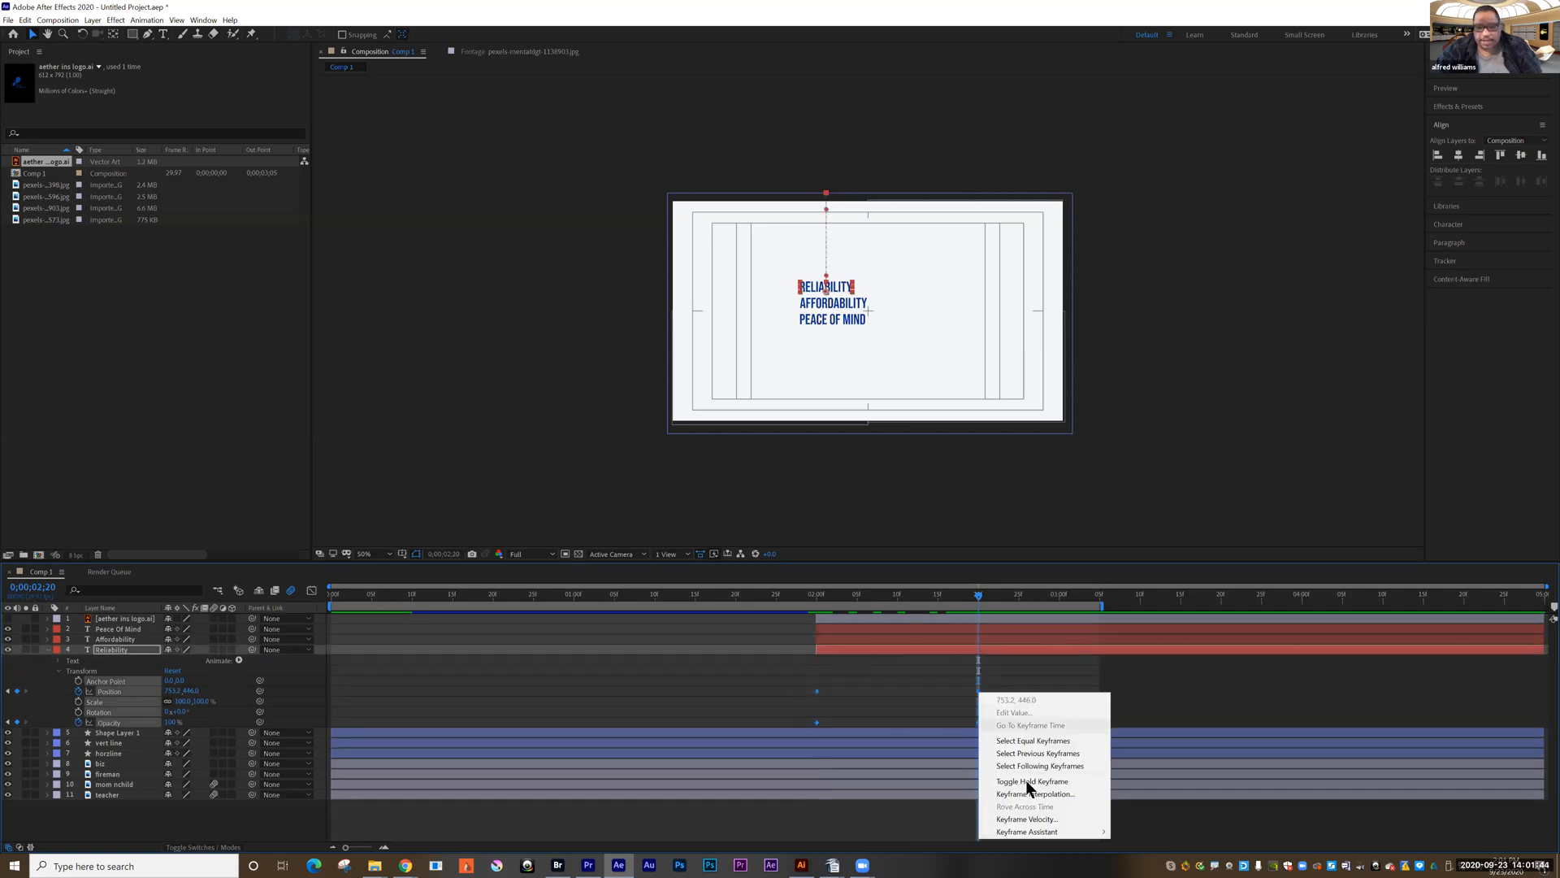
mouse_move(1055, 831)
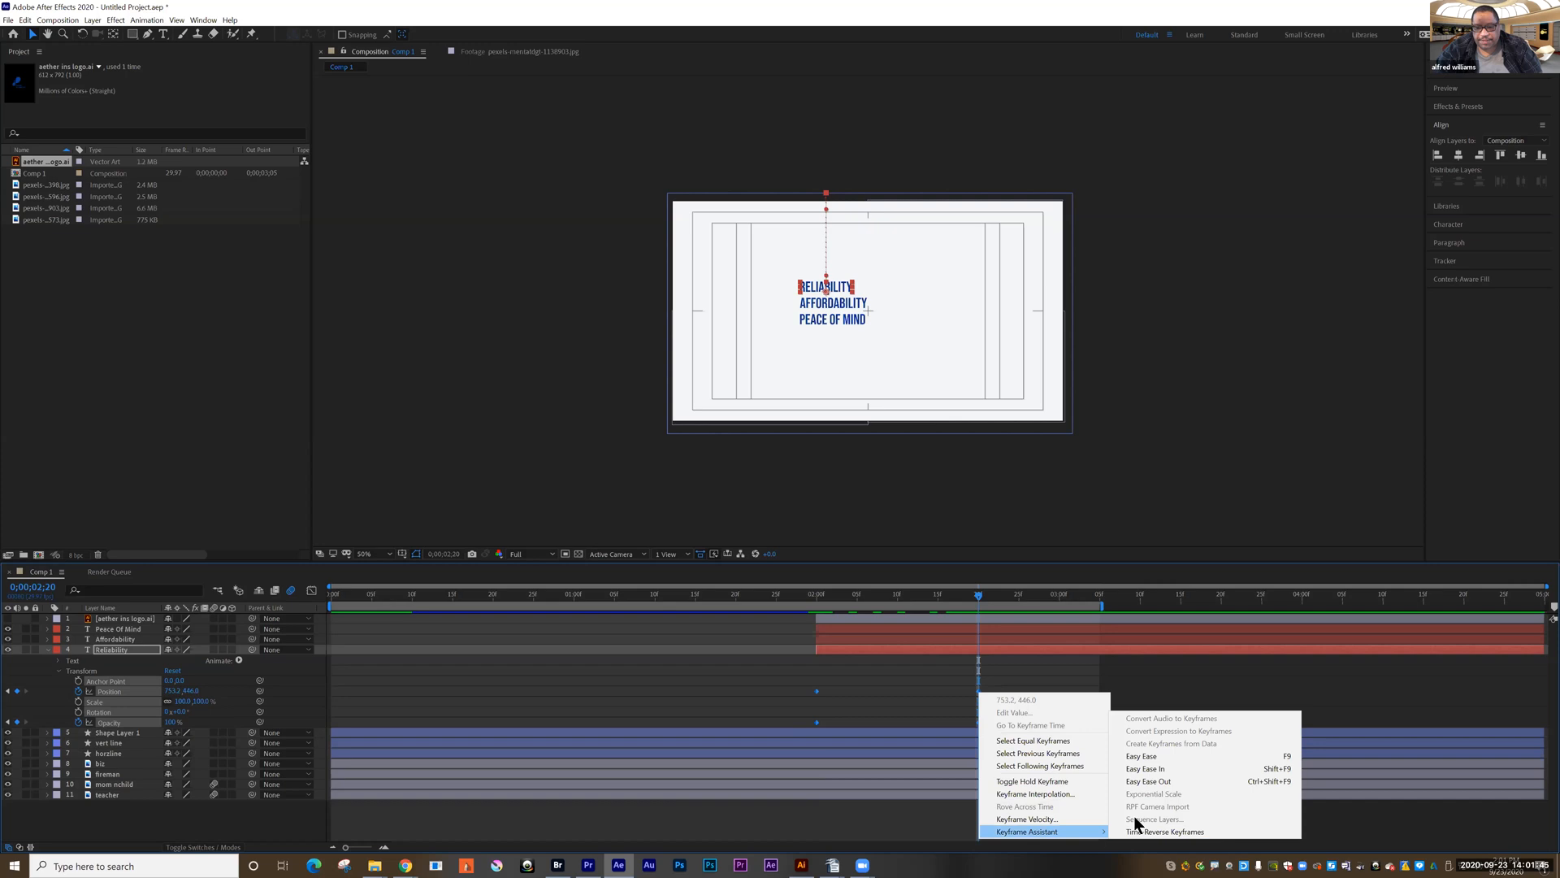
left_click(1113, 756)
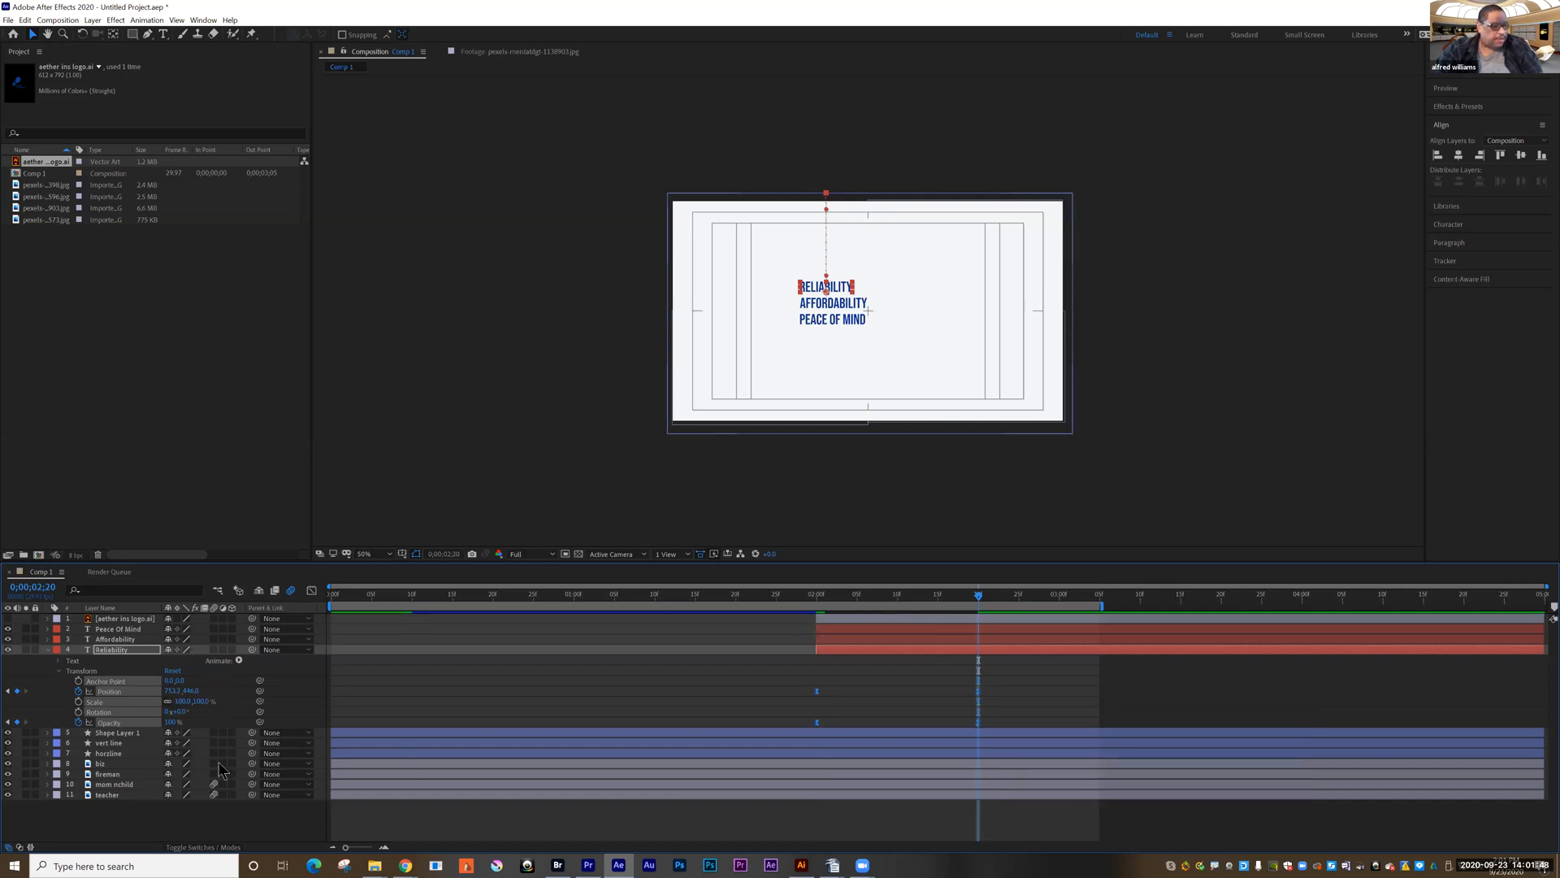
Step: Enable motion blur on the remaining layers, including fireman, biz, both lines, Shape Layer 1, the text layers and the logo
left_click_drag(215, 777, 217, 733)
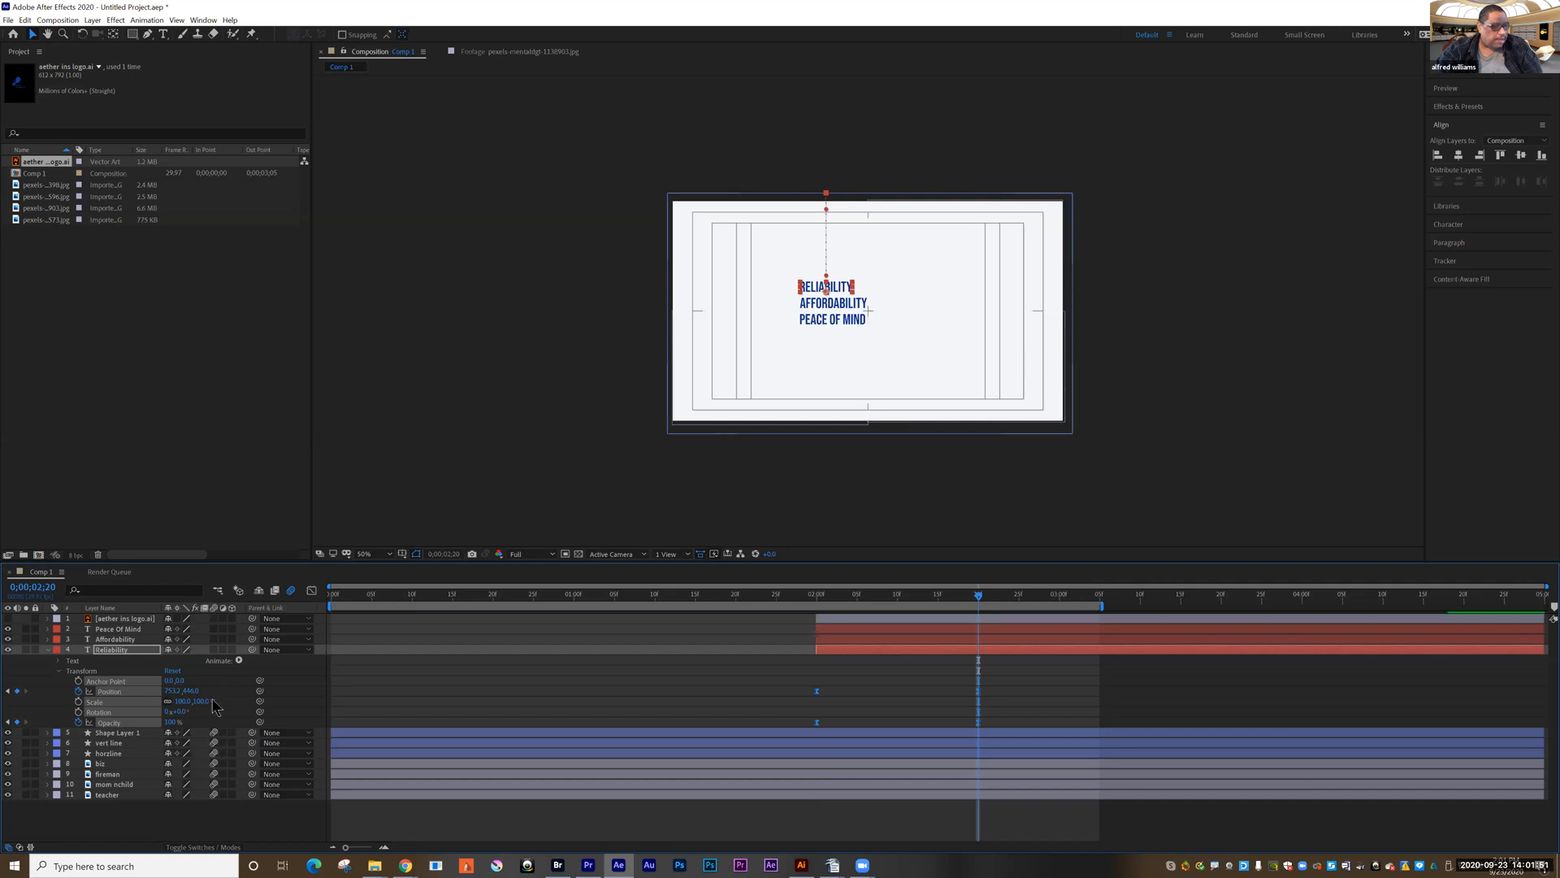
left_click(214, 639)
left_click(213, 630)
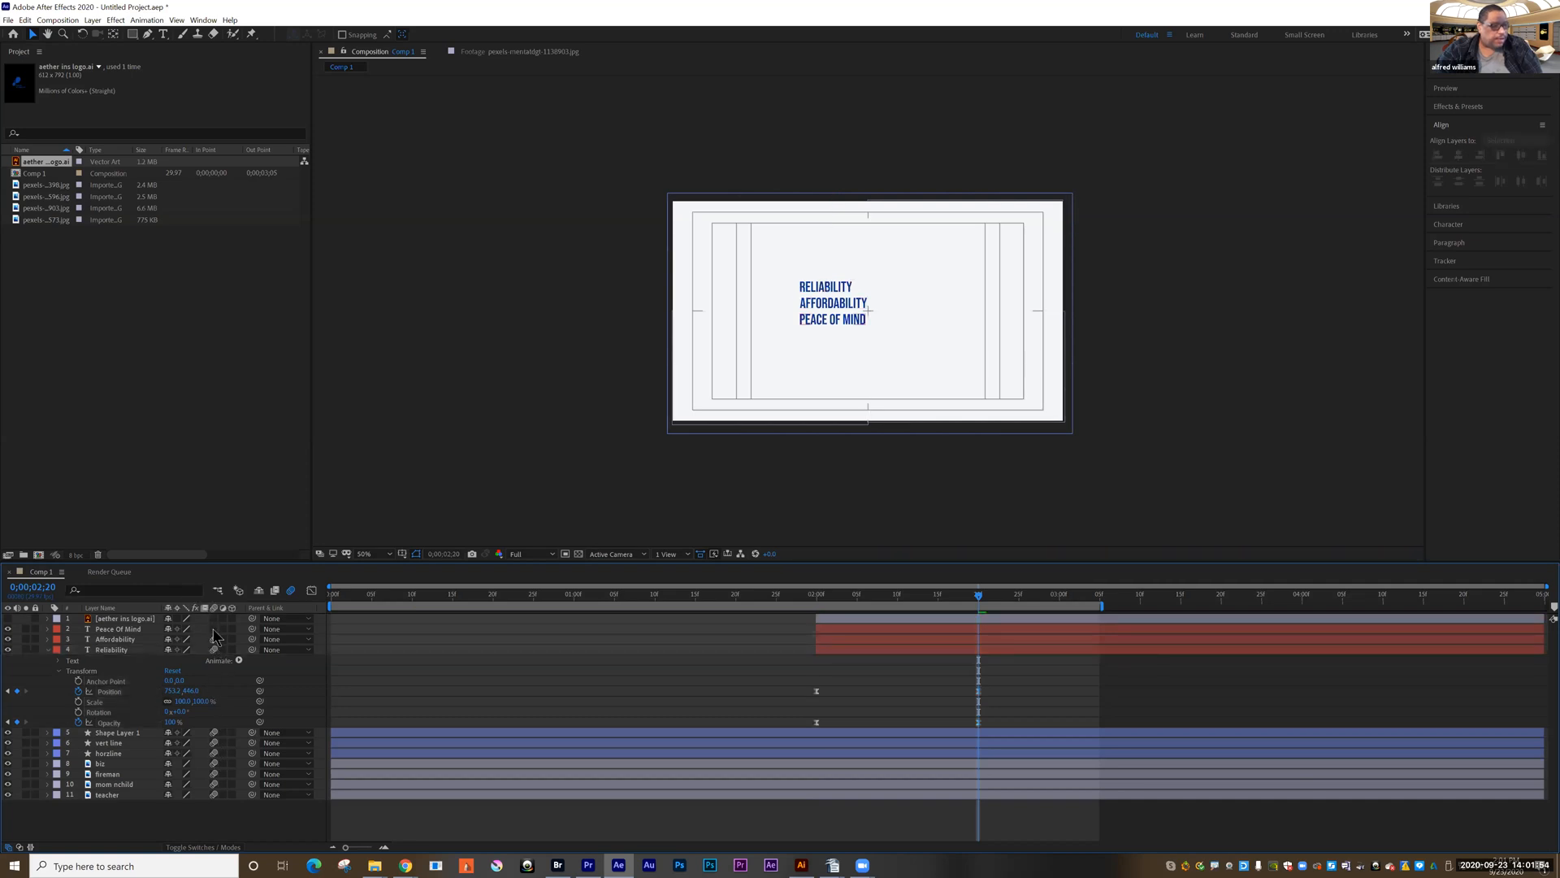
left_click(214, 619)
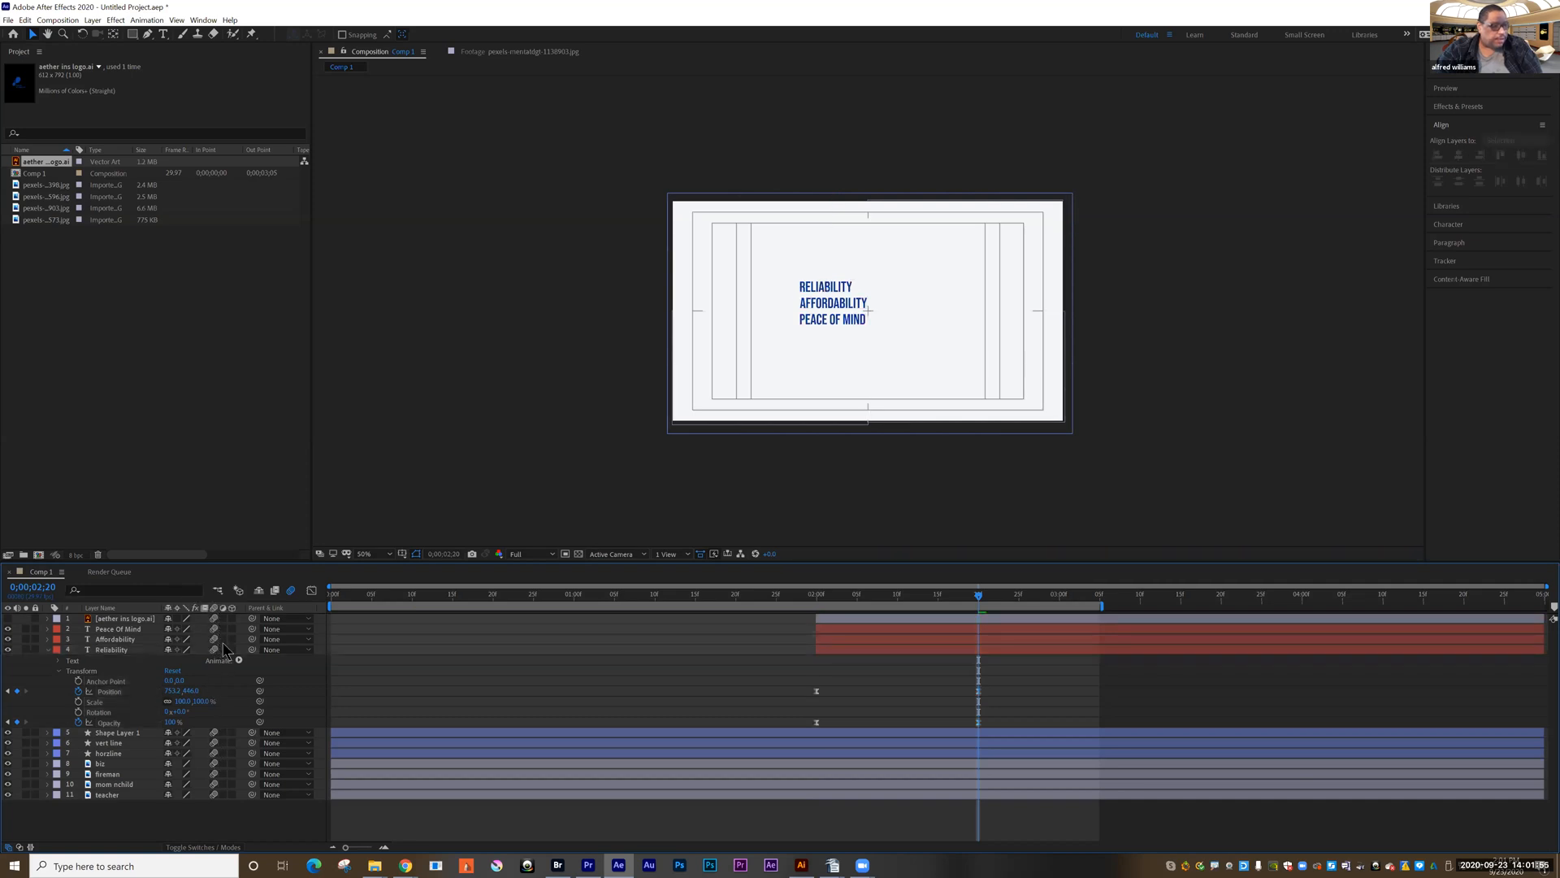
Step: Reshape the speed curves of the Reliability layer's position and opacity keyframes to peak steeply mid-animation, using the Graph Editor
left_click_drag(1014, 680, 795, 725)
left_click(311, 591)
left_click_drag(985, 798, 919, 803)
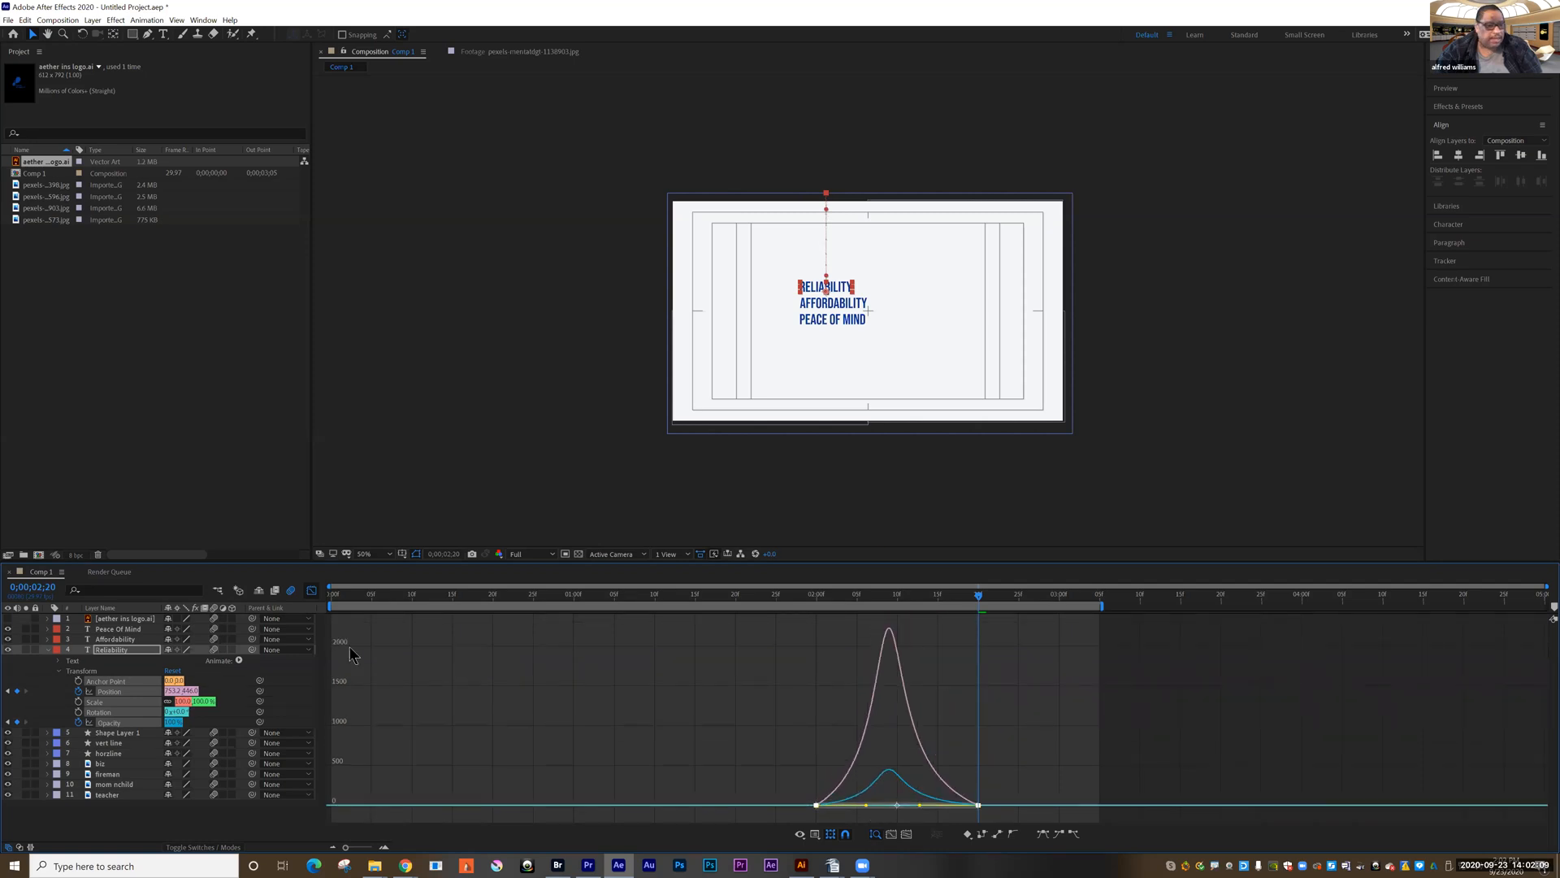
left_click(311, 592)
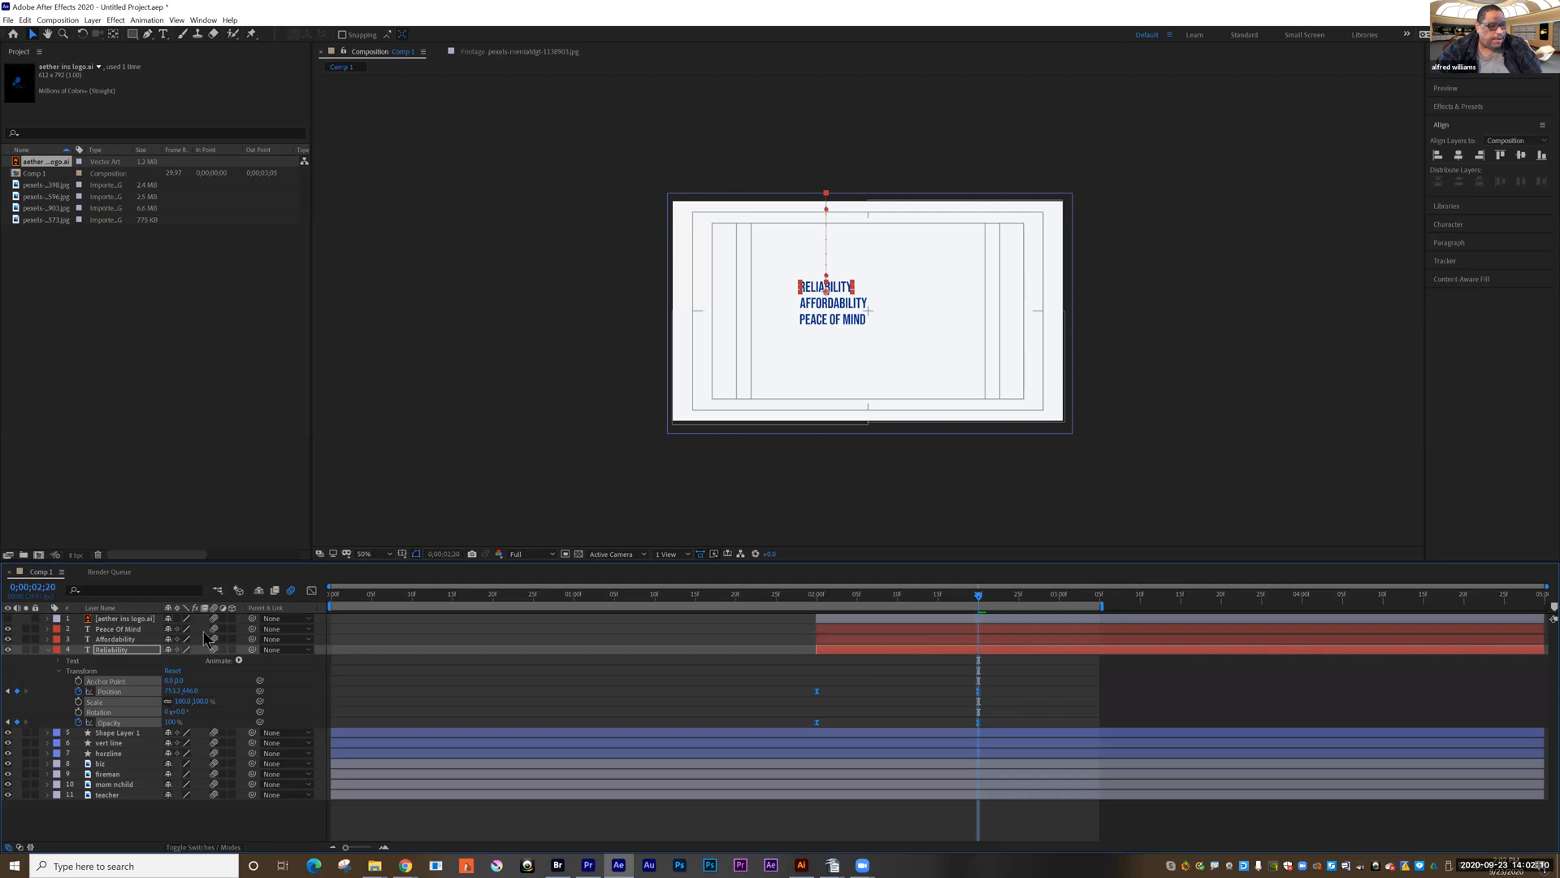
Step: Collapse the Reliability layer and add position and opacity keyframes to the Affordability layer at 0;00;02;20
left_click(47, 650)
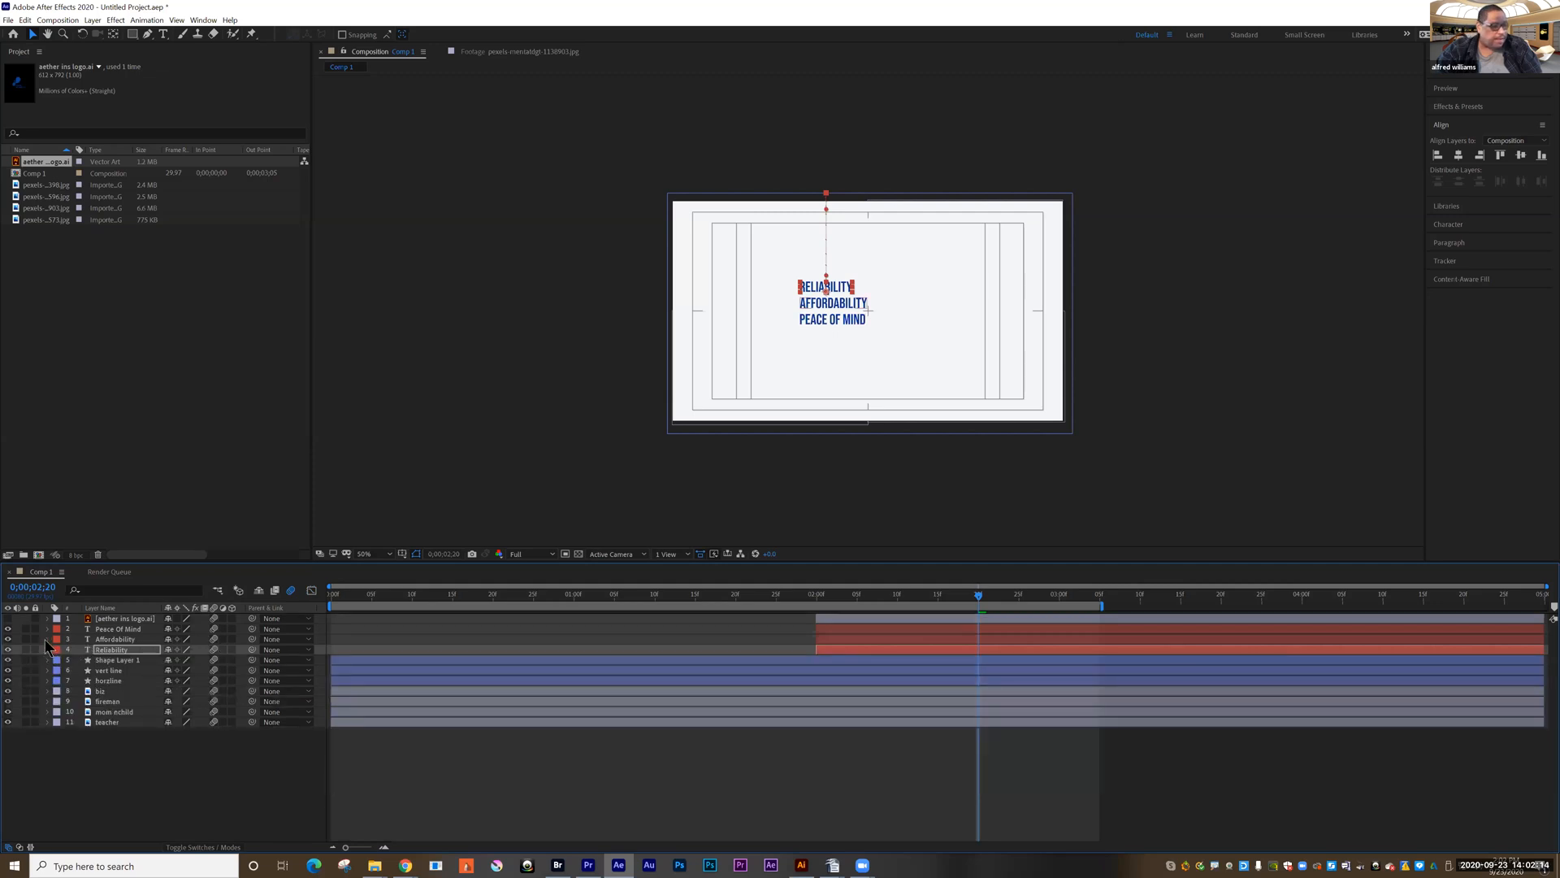
left_click(48, 639)
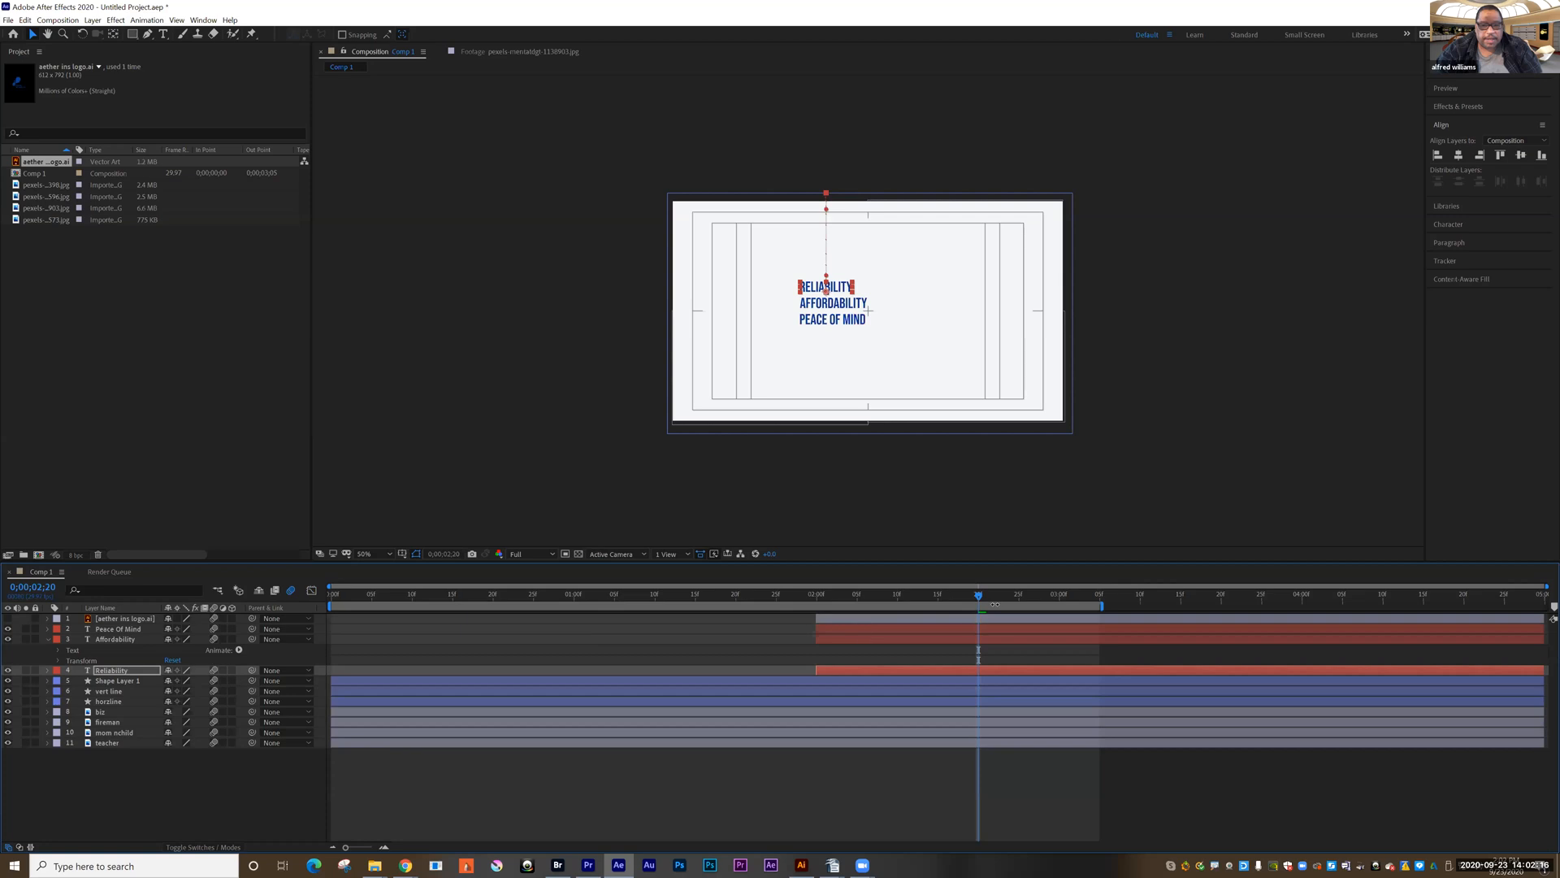
left_click(60, 660)
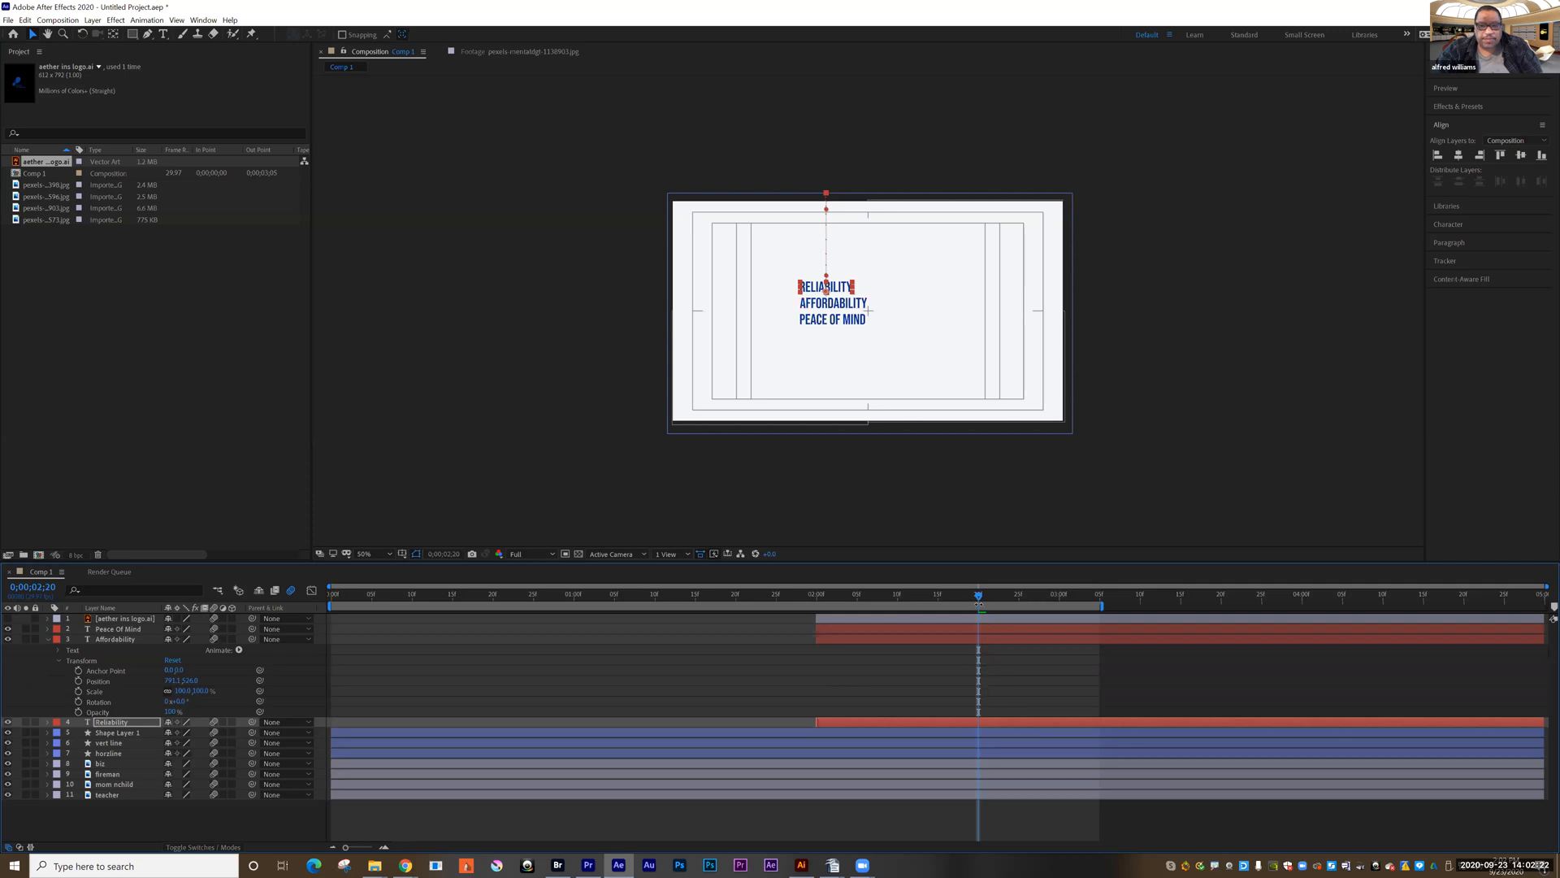
left_click(78, 680)
left_click(78, 711)
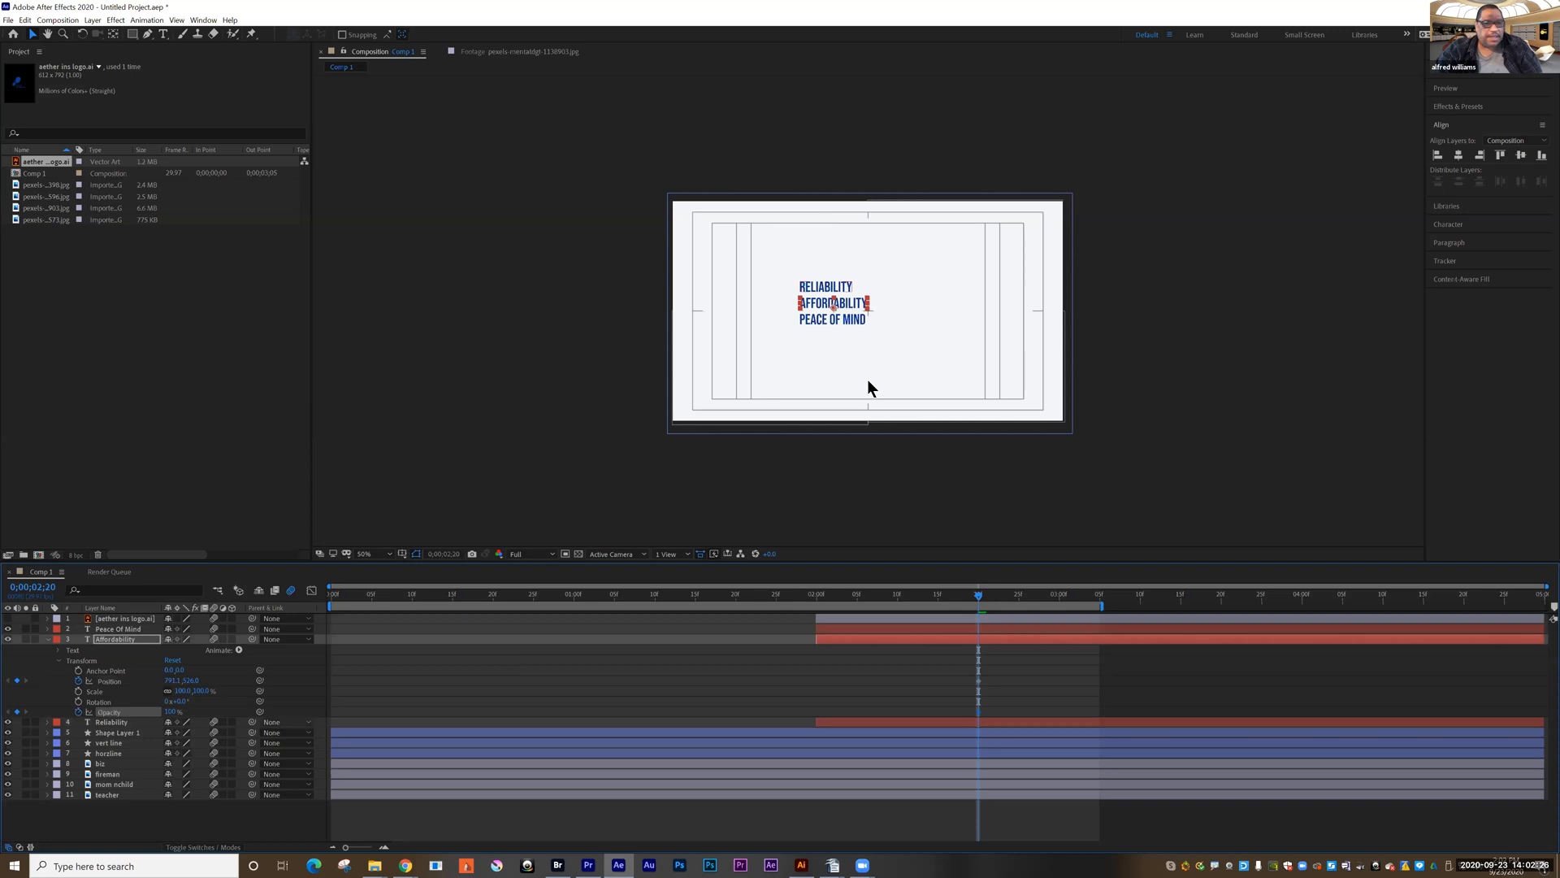
Step: At 0;00;02;00, keyframe the Affordability layer's position off the frame's left edge with opacity at 0%, and preview the move
left_click_drag(978, 600, 816, 601)
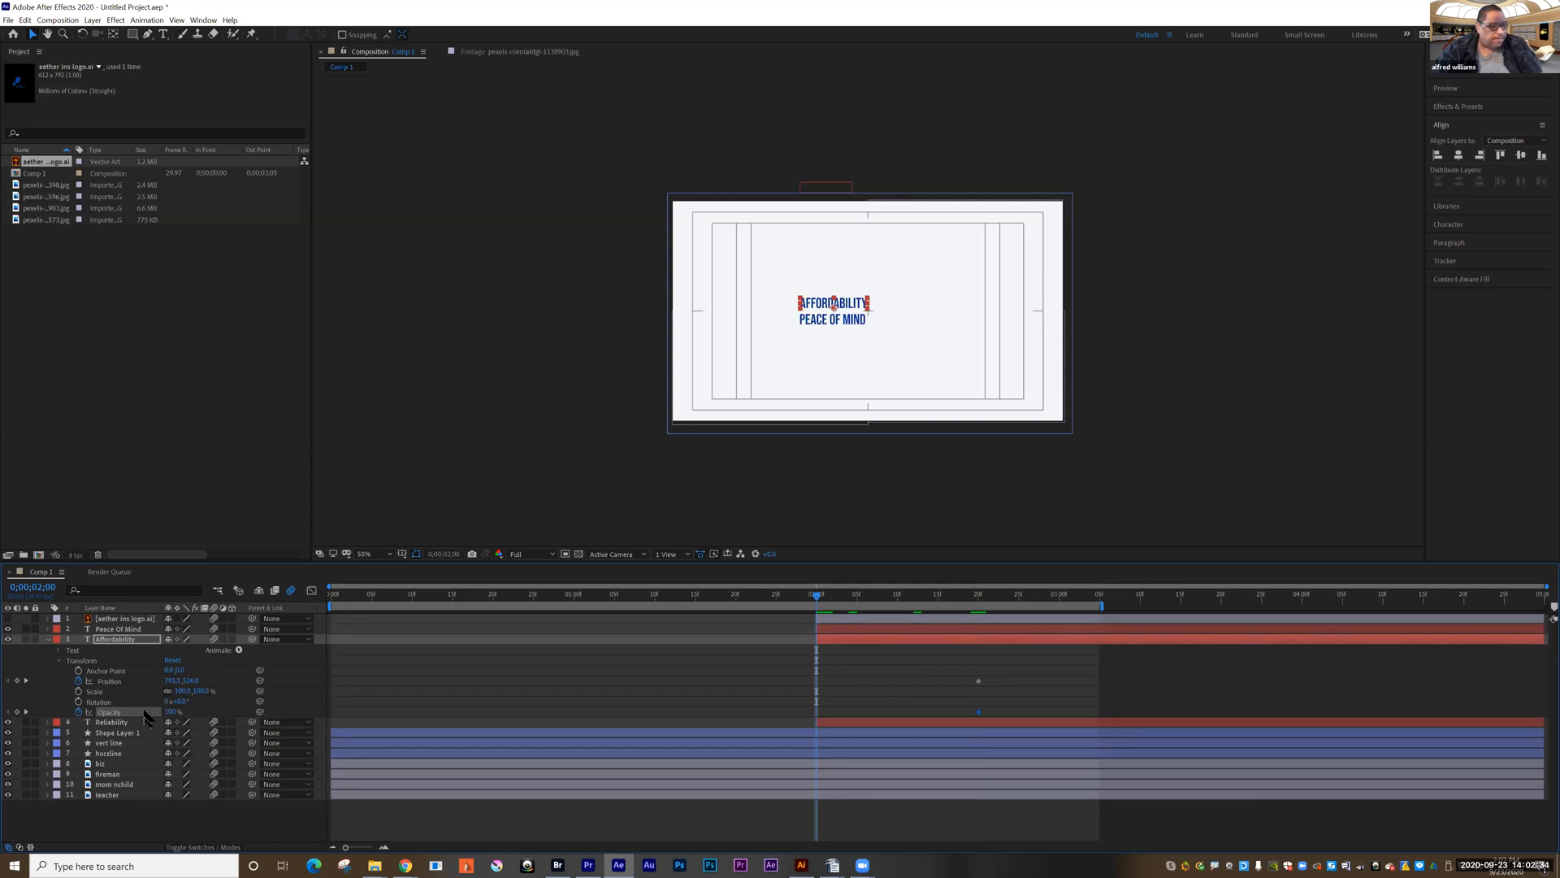
left_click_drag(173, 682, 170, 687)
left_click(171, 684)
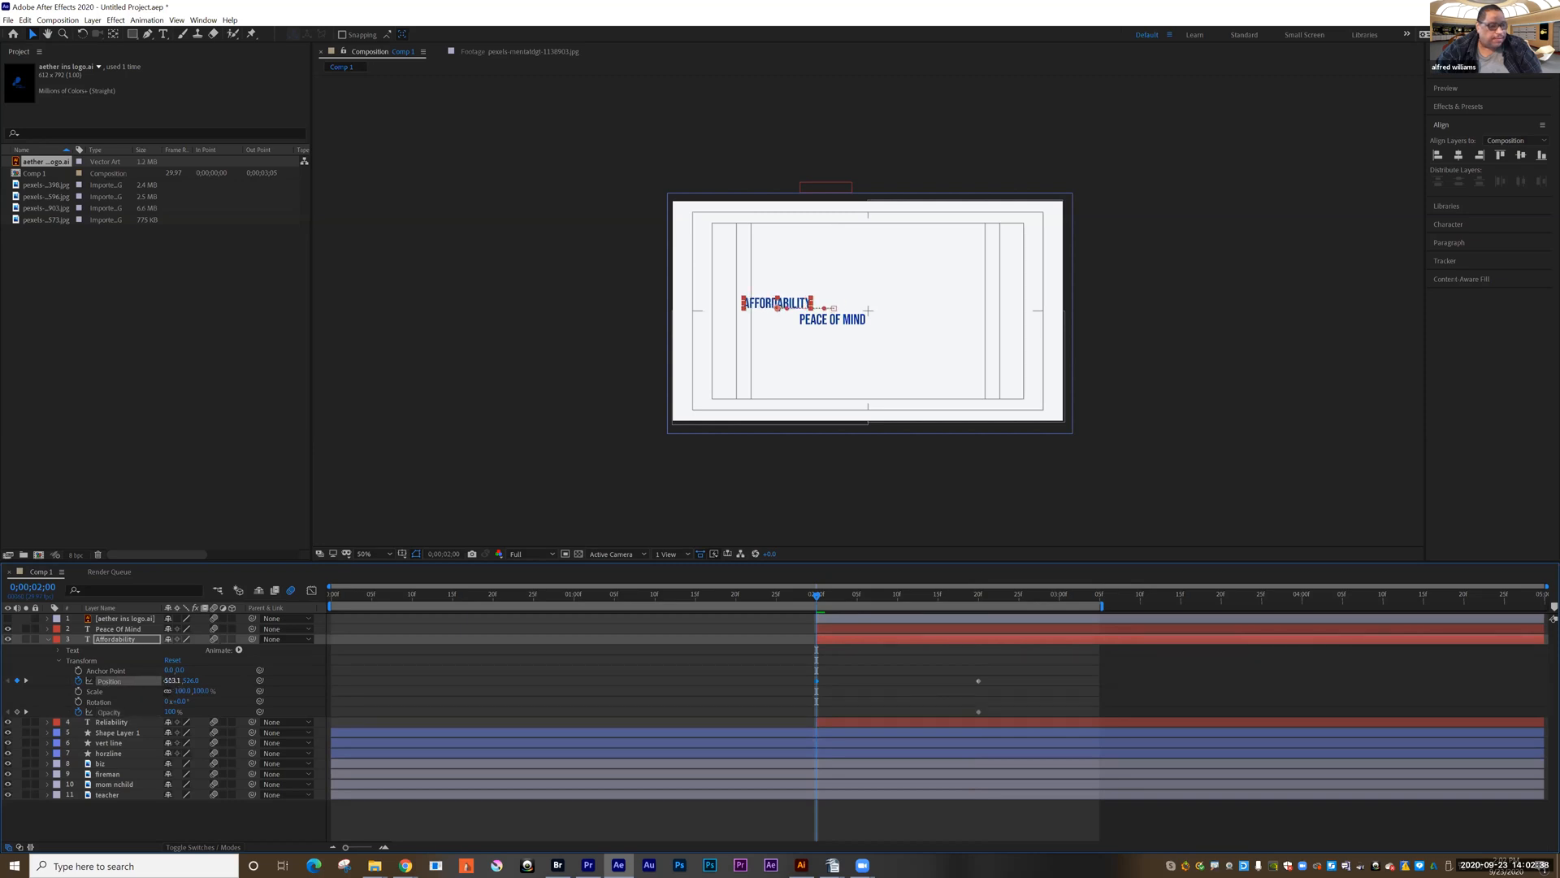
left_click_drag(63, 681, 53, 681)
left_click_drag(170, 682, 35, 681)
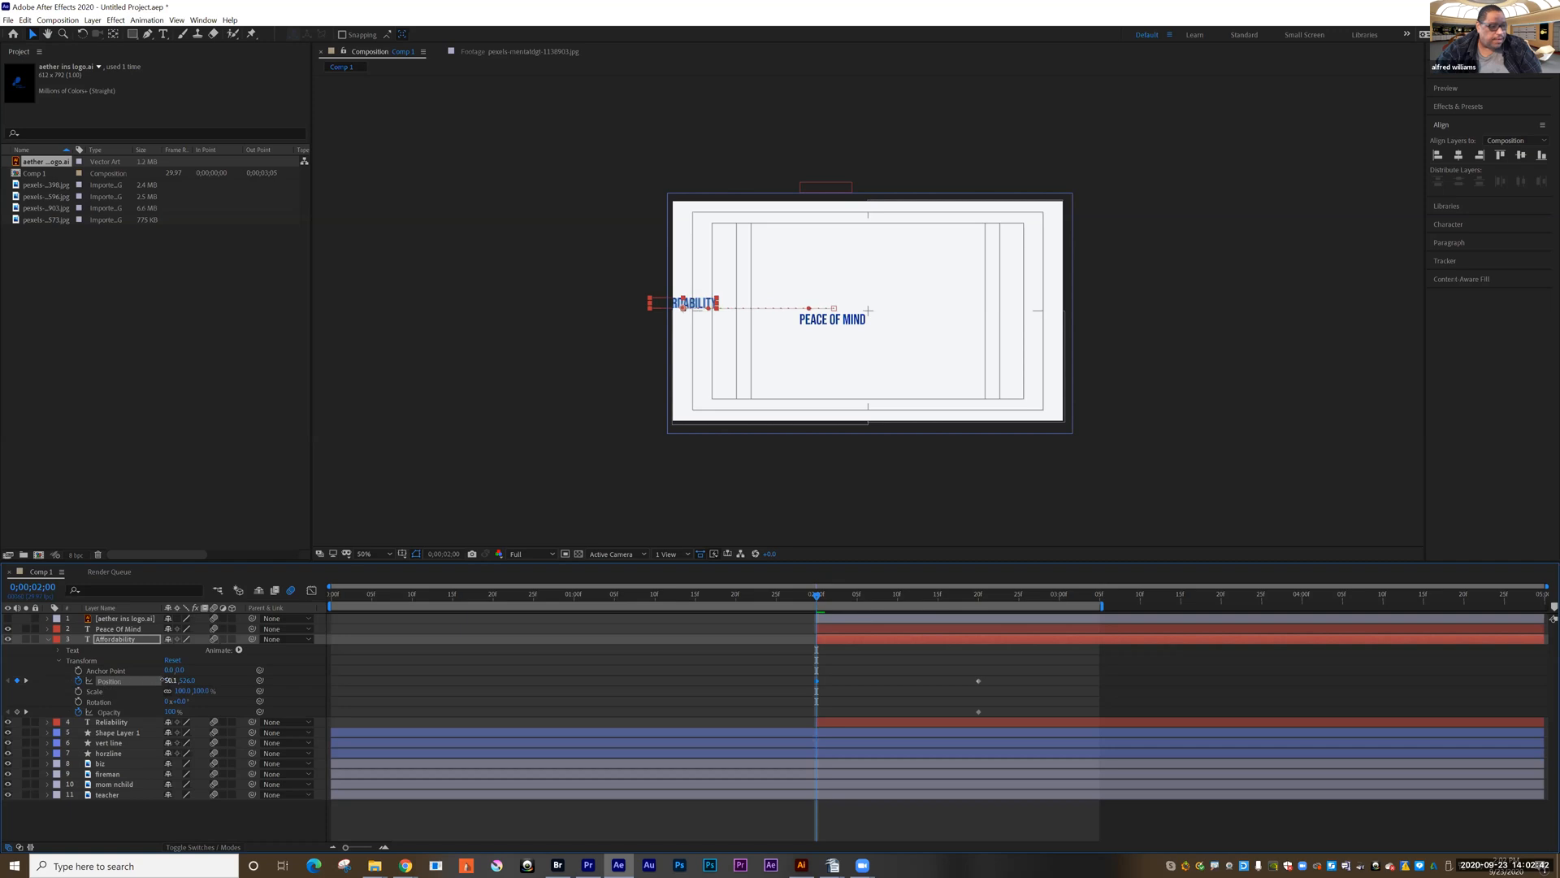
left_click_drag(103, 681, 17, 689)
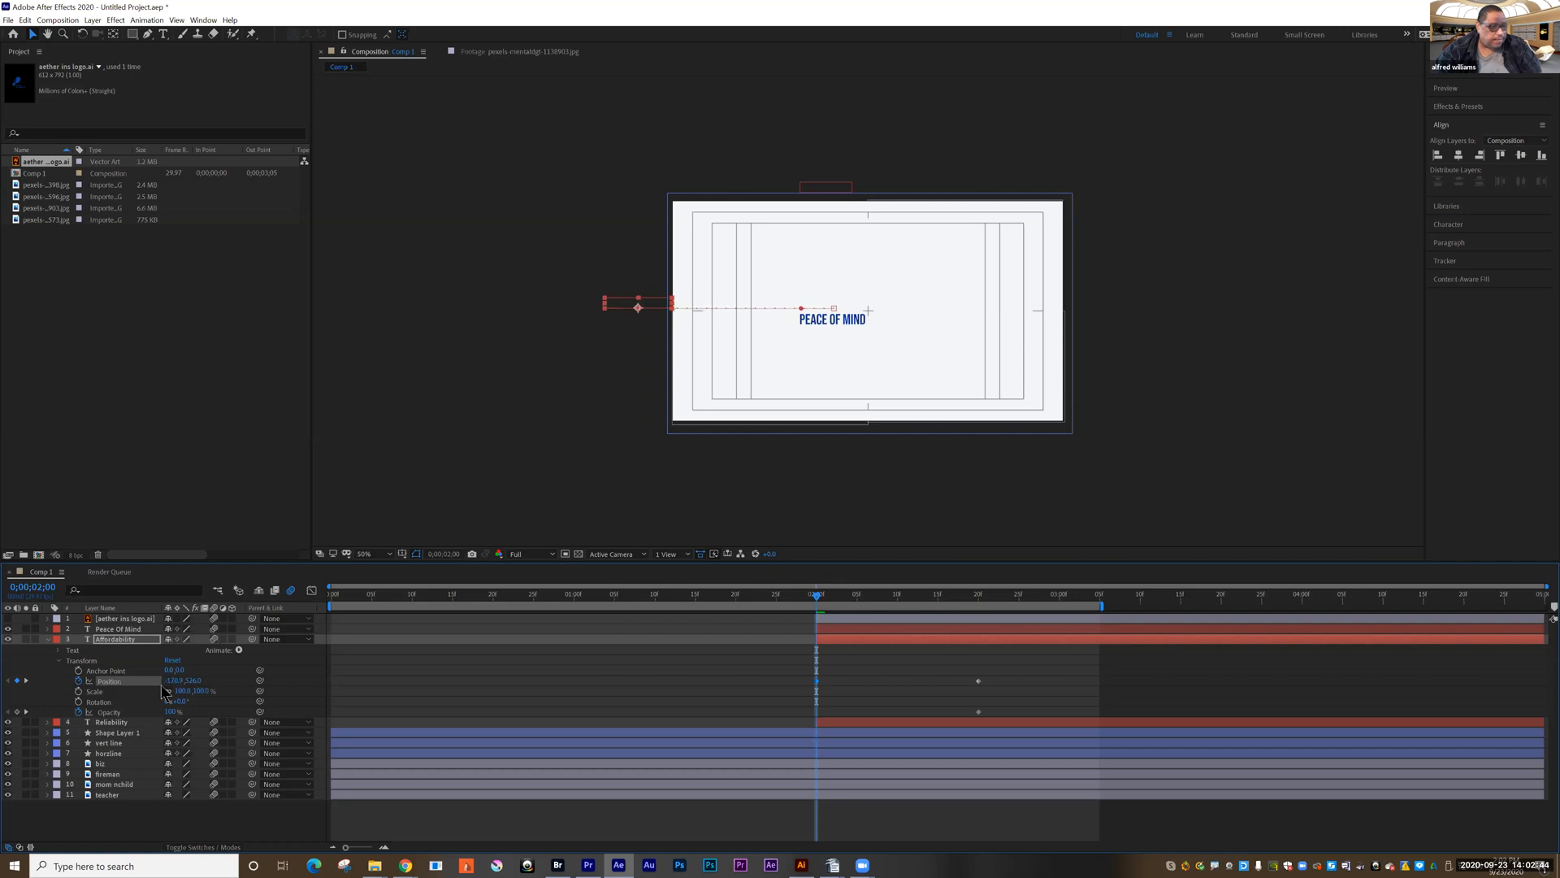
left_click_drag(124, 680, 110, 705)
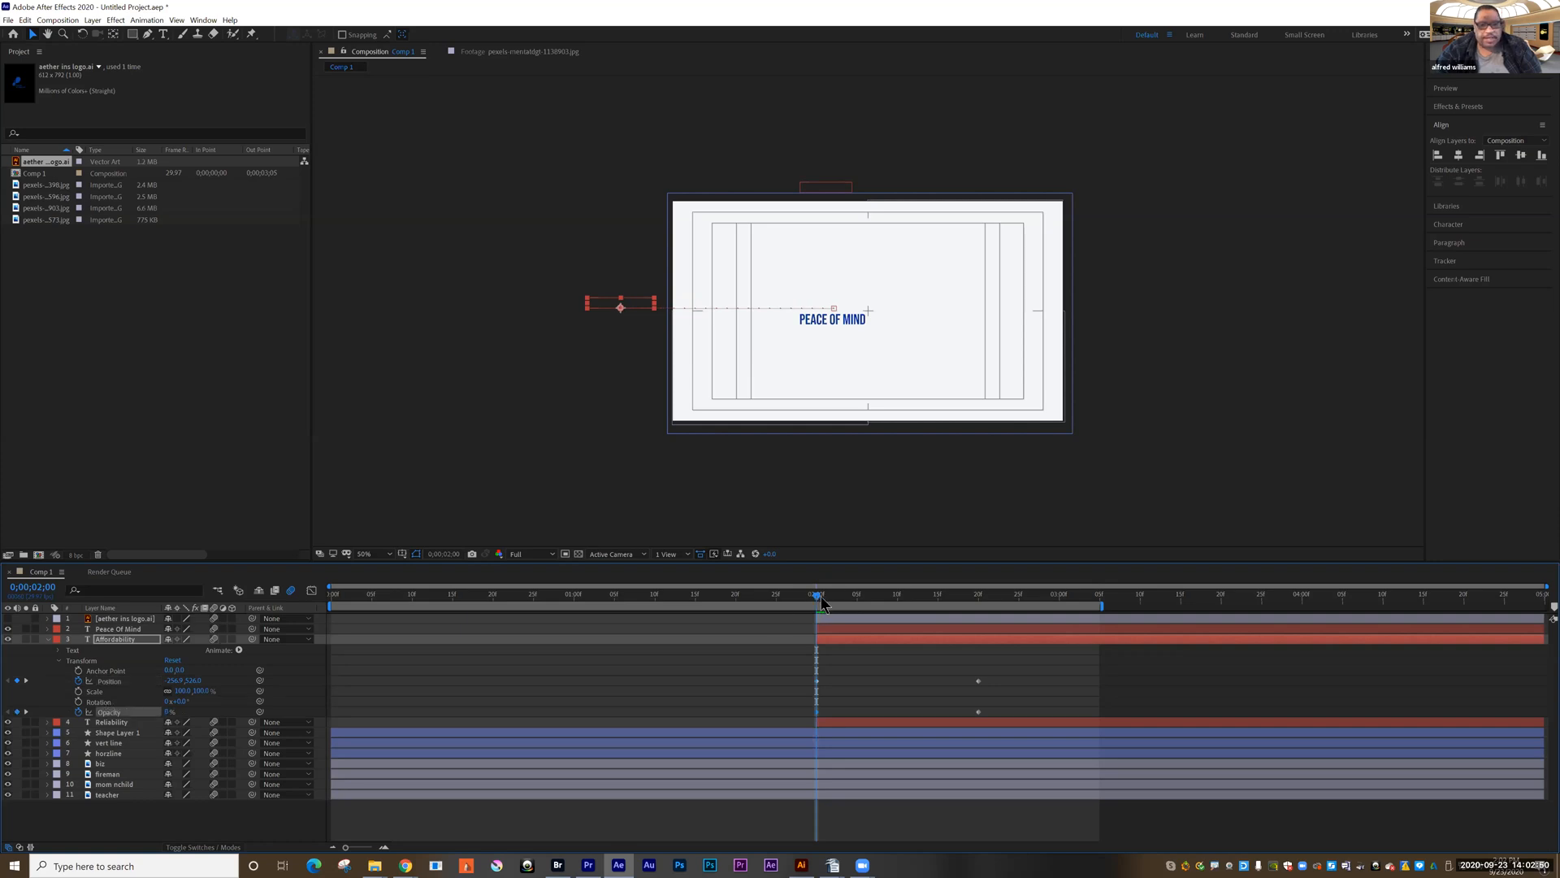
key("space")
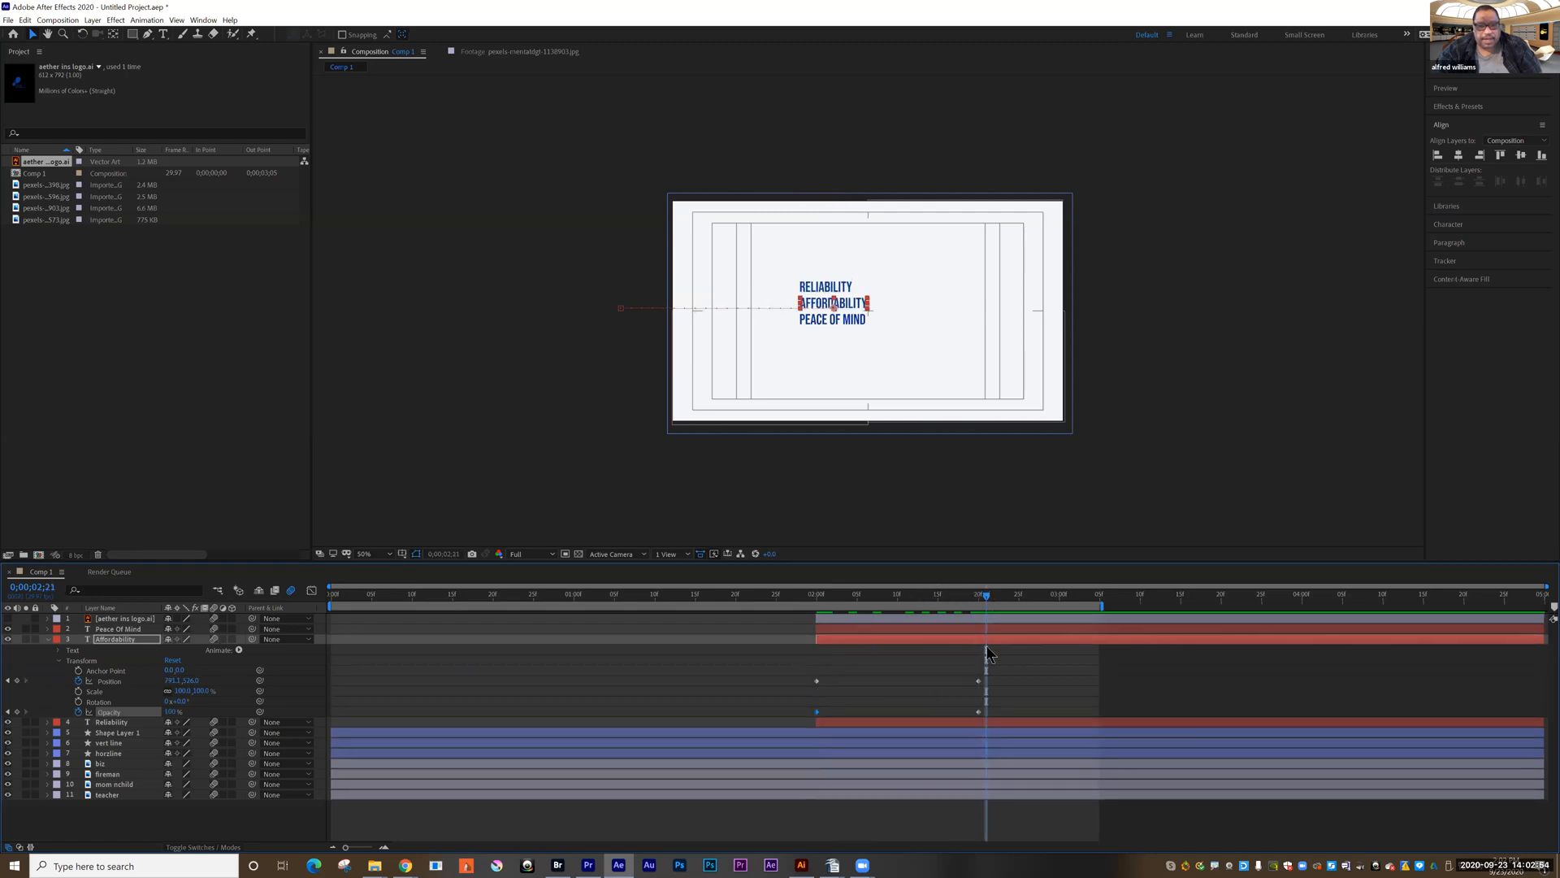
Step: Apply Easy Ease to all of the Affordability layer's position and opacity keyframes
left_click_drag(992, 651, 793, 715)
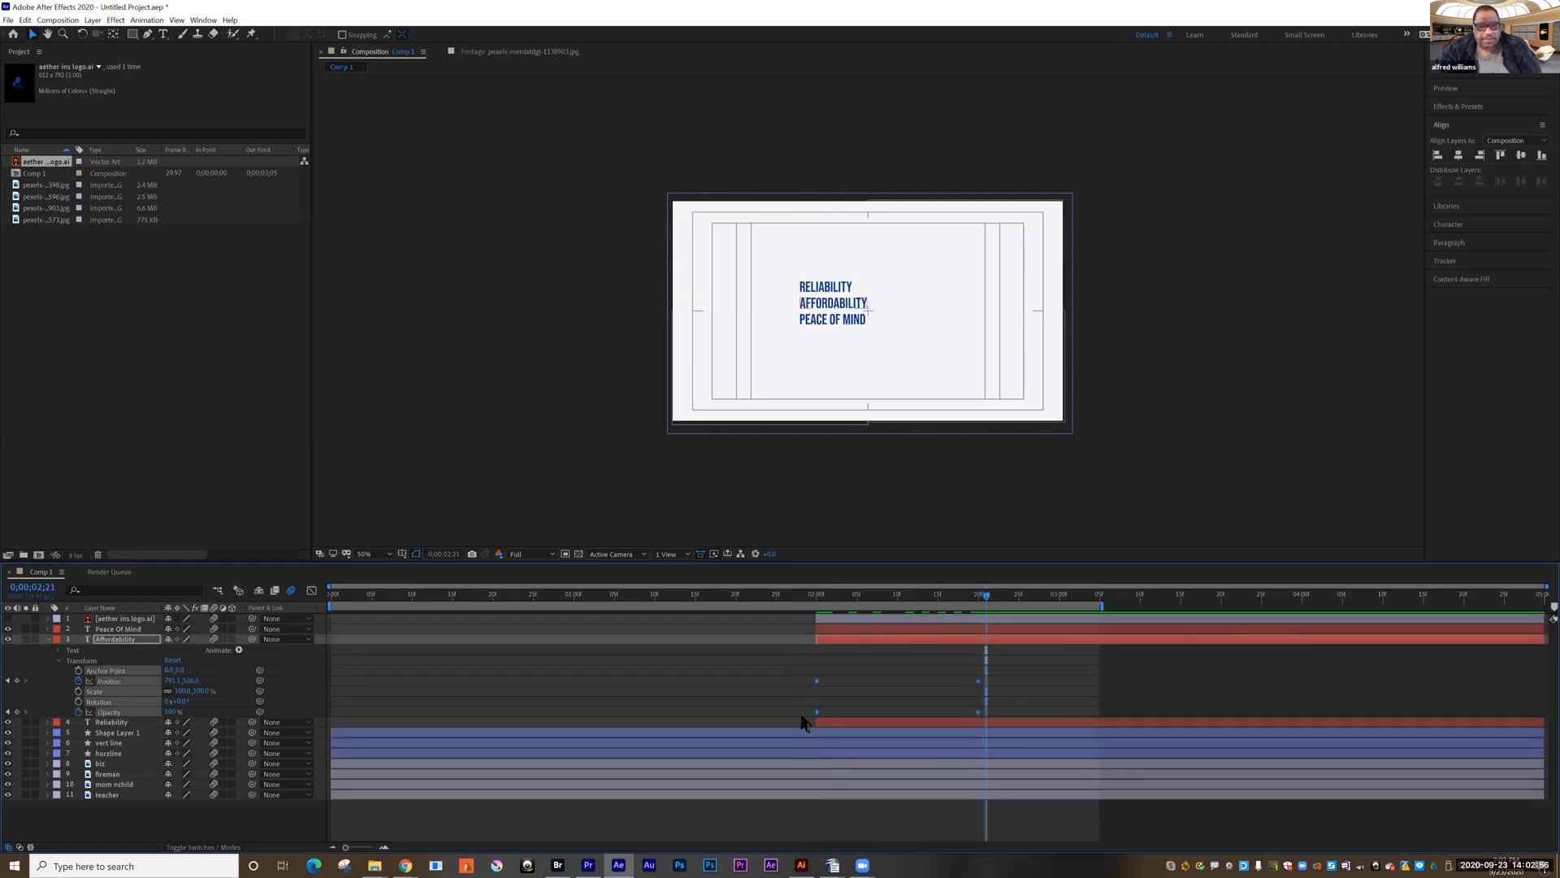
right_click(978, 711)
mouse_move(1055, 710)
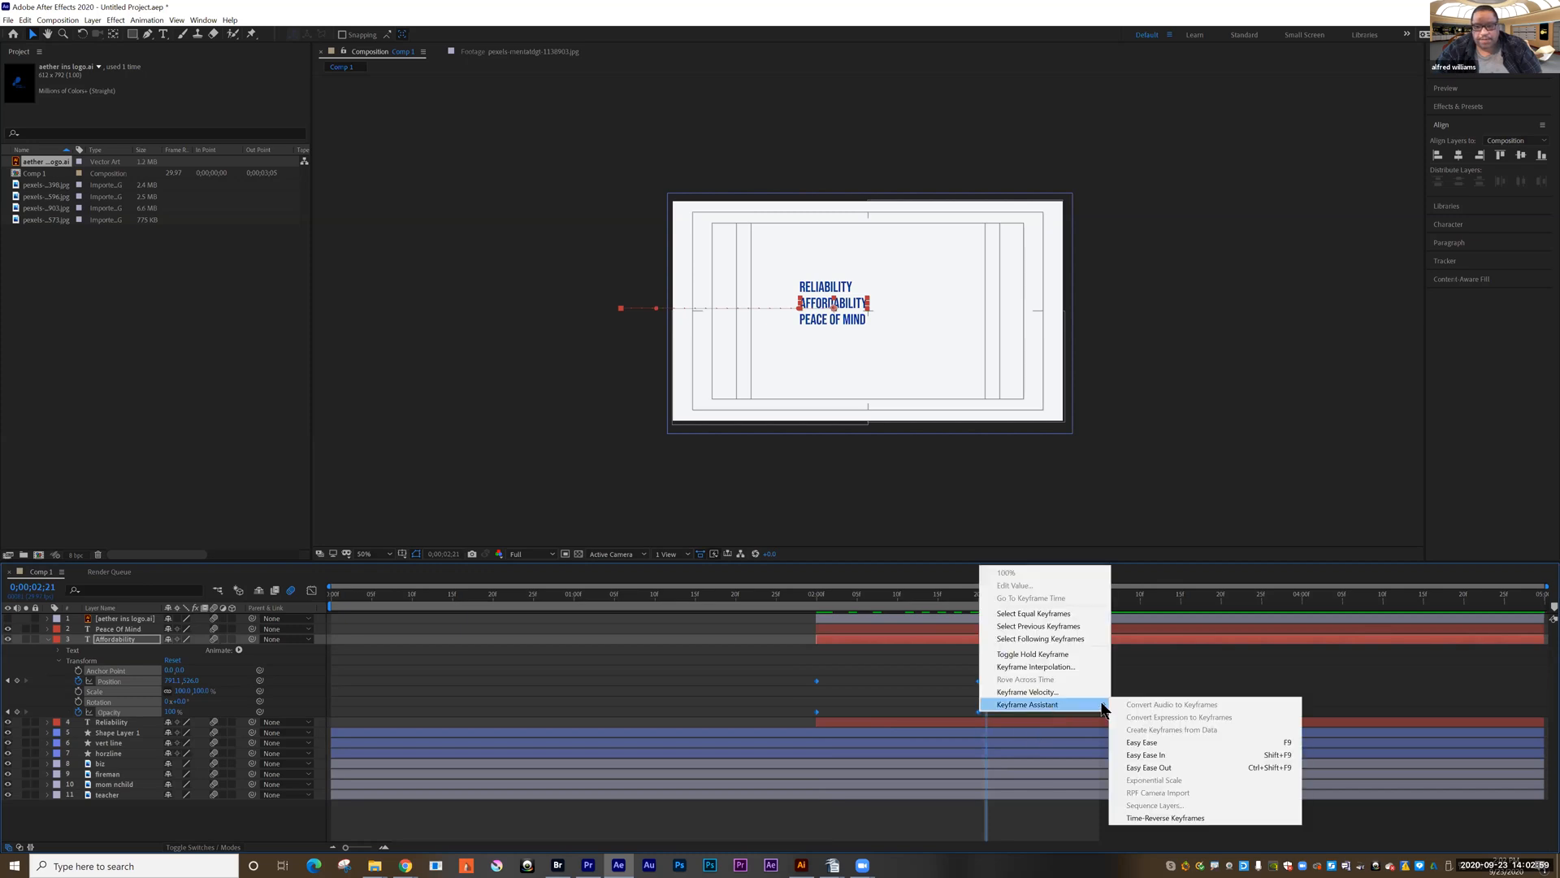
left_click(1144, 738)
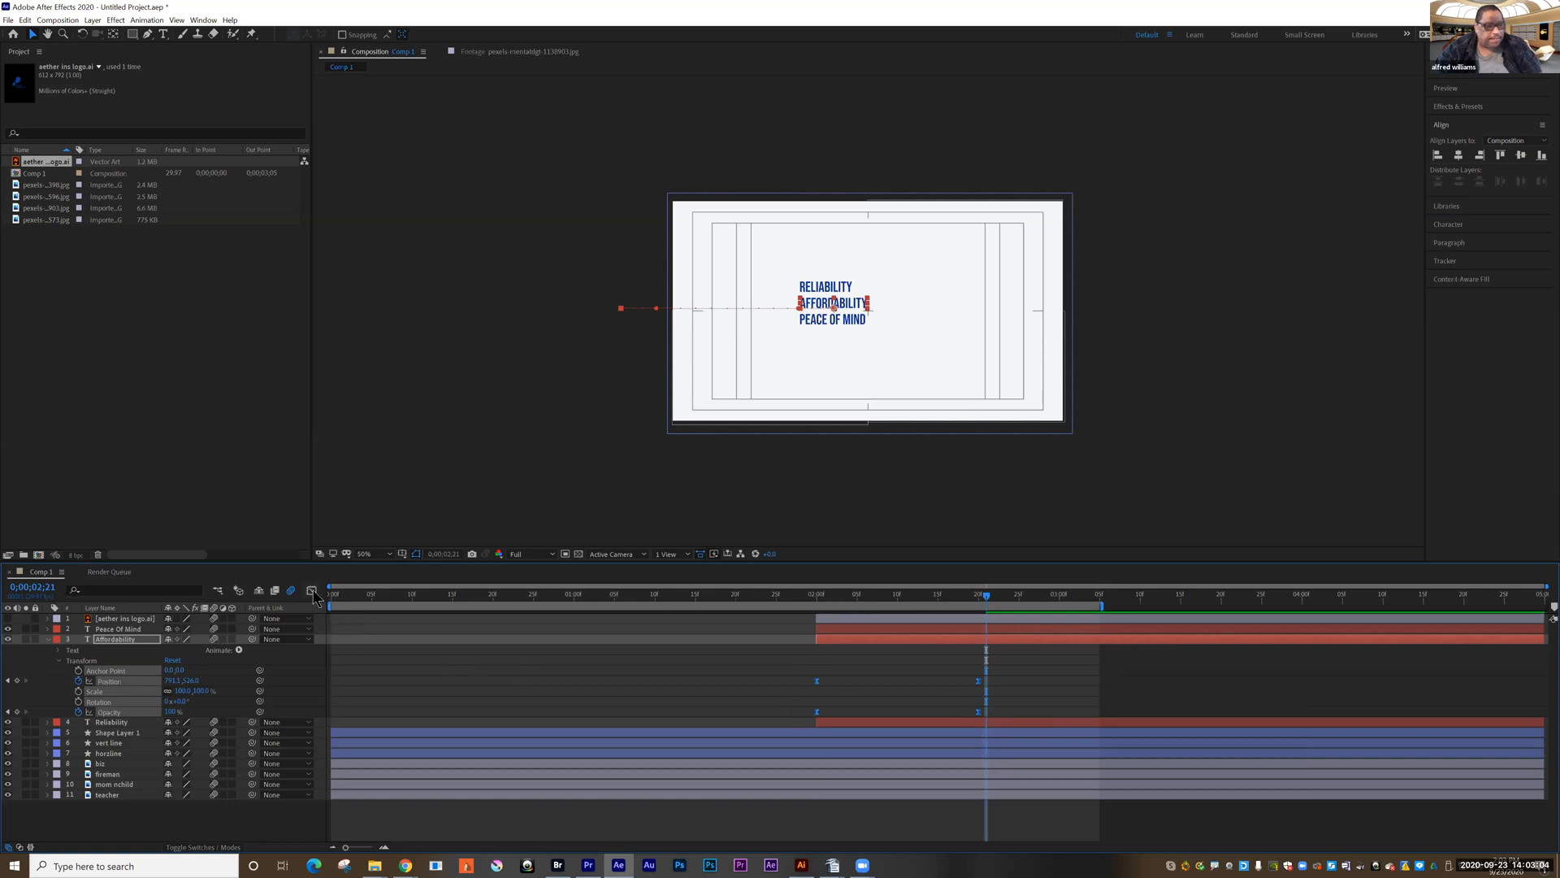
Step: Reshape the Affordability layer's position and opacity speed curves in the Graph Editor so they peak steeply mid-animation
left_click(313, 592)
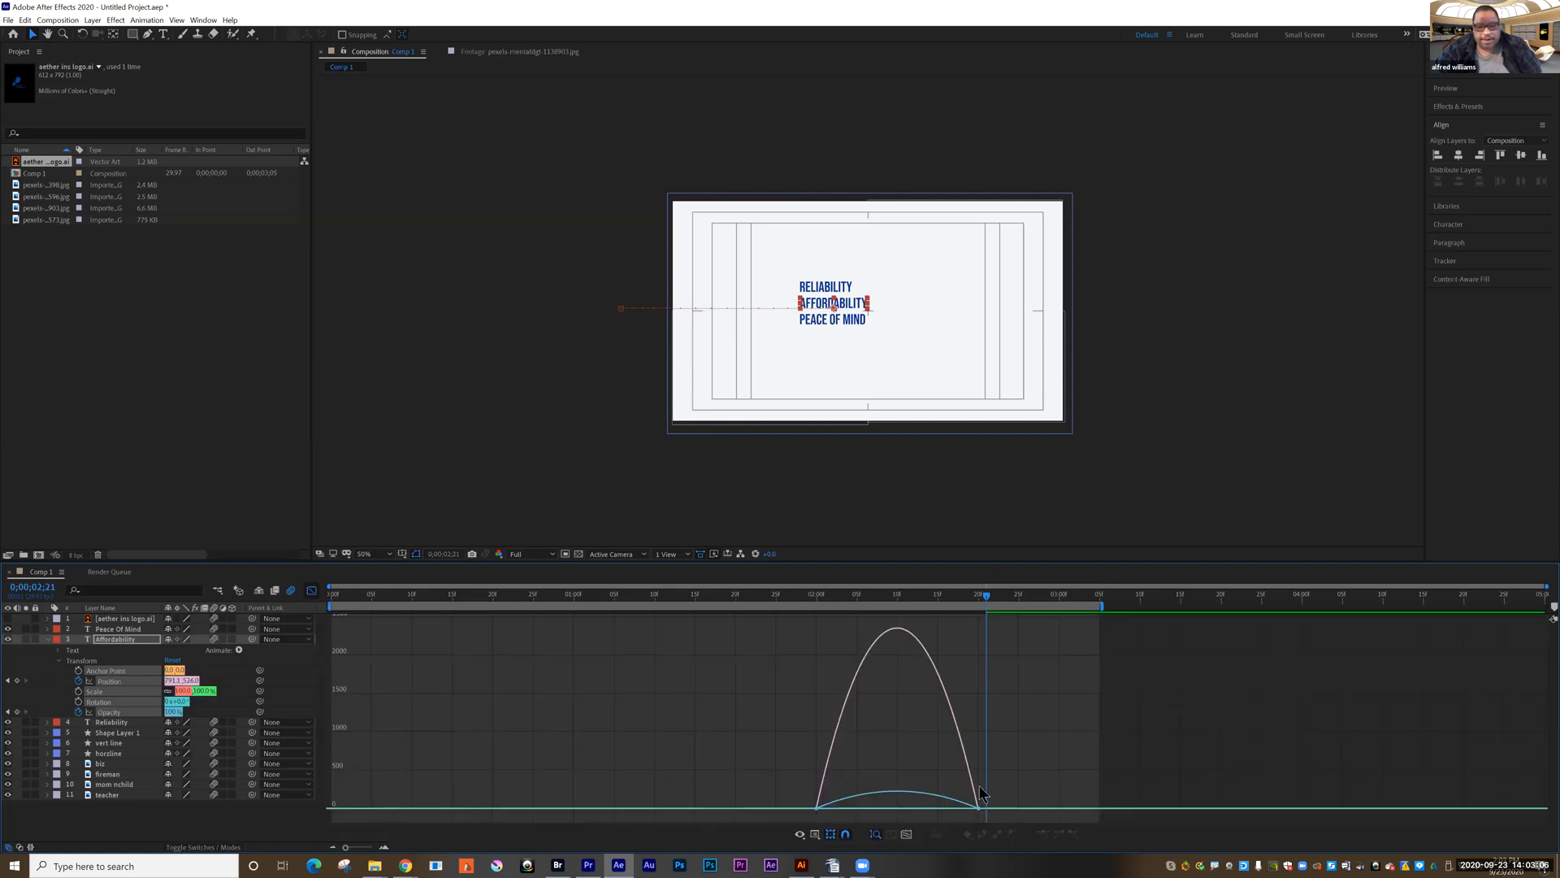
left_click_drag(995, 801, 868, 806)
left_click(934, 808)
left_click(965, 802)
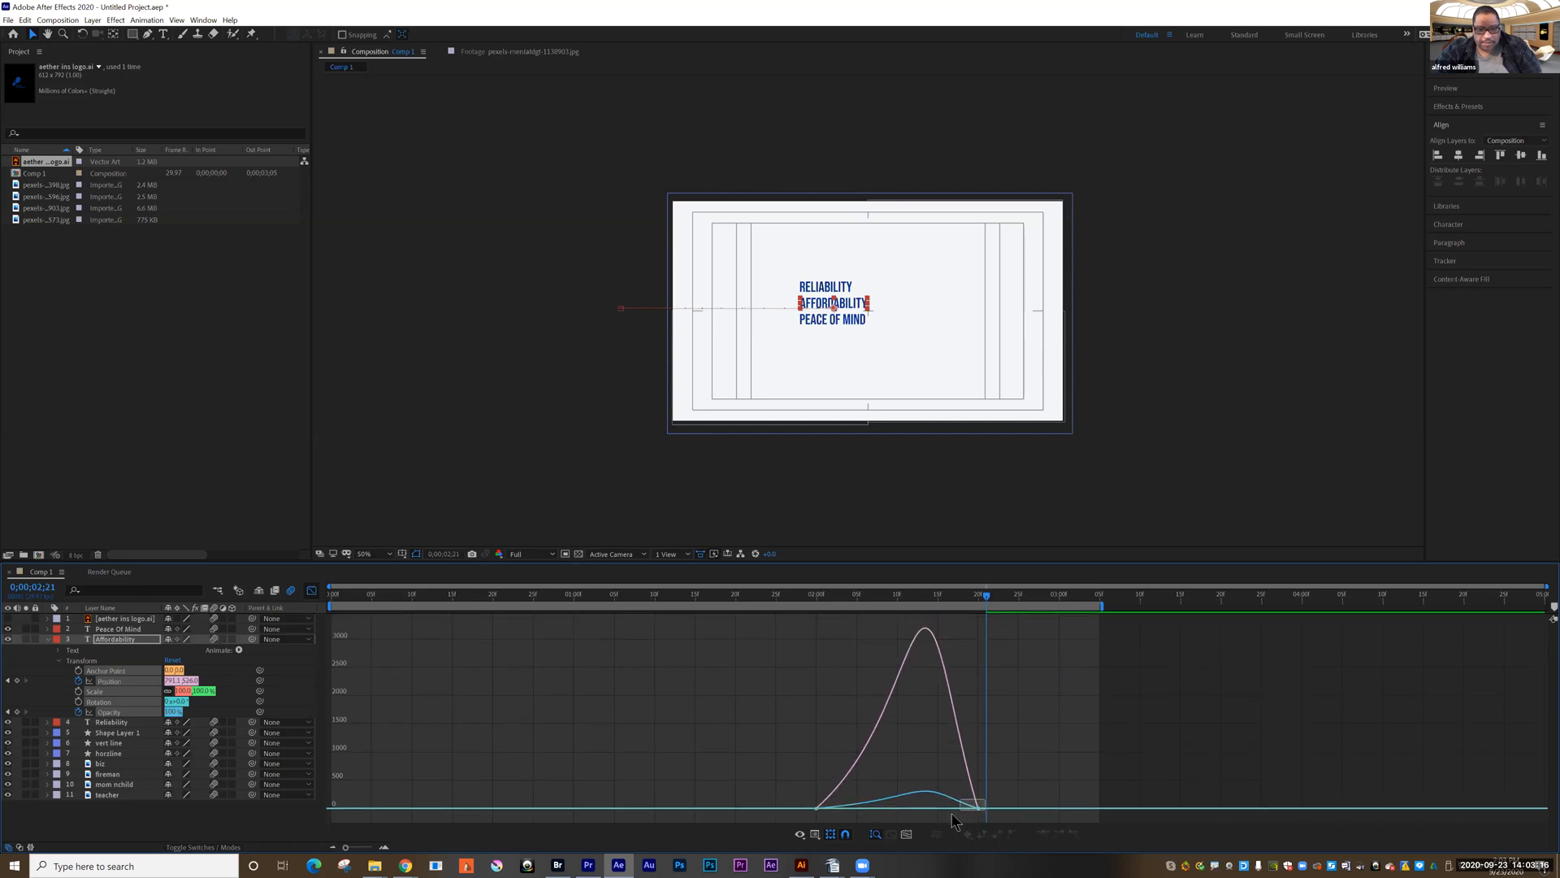
left_click_drag(945, 810, 926, 811)
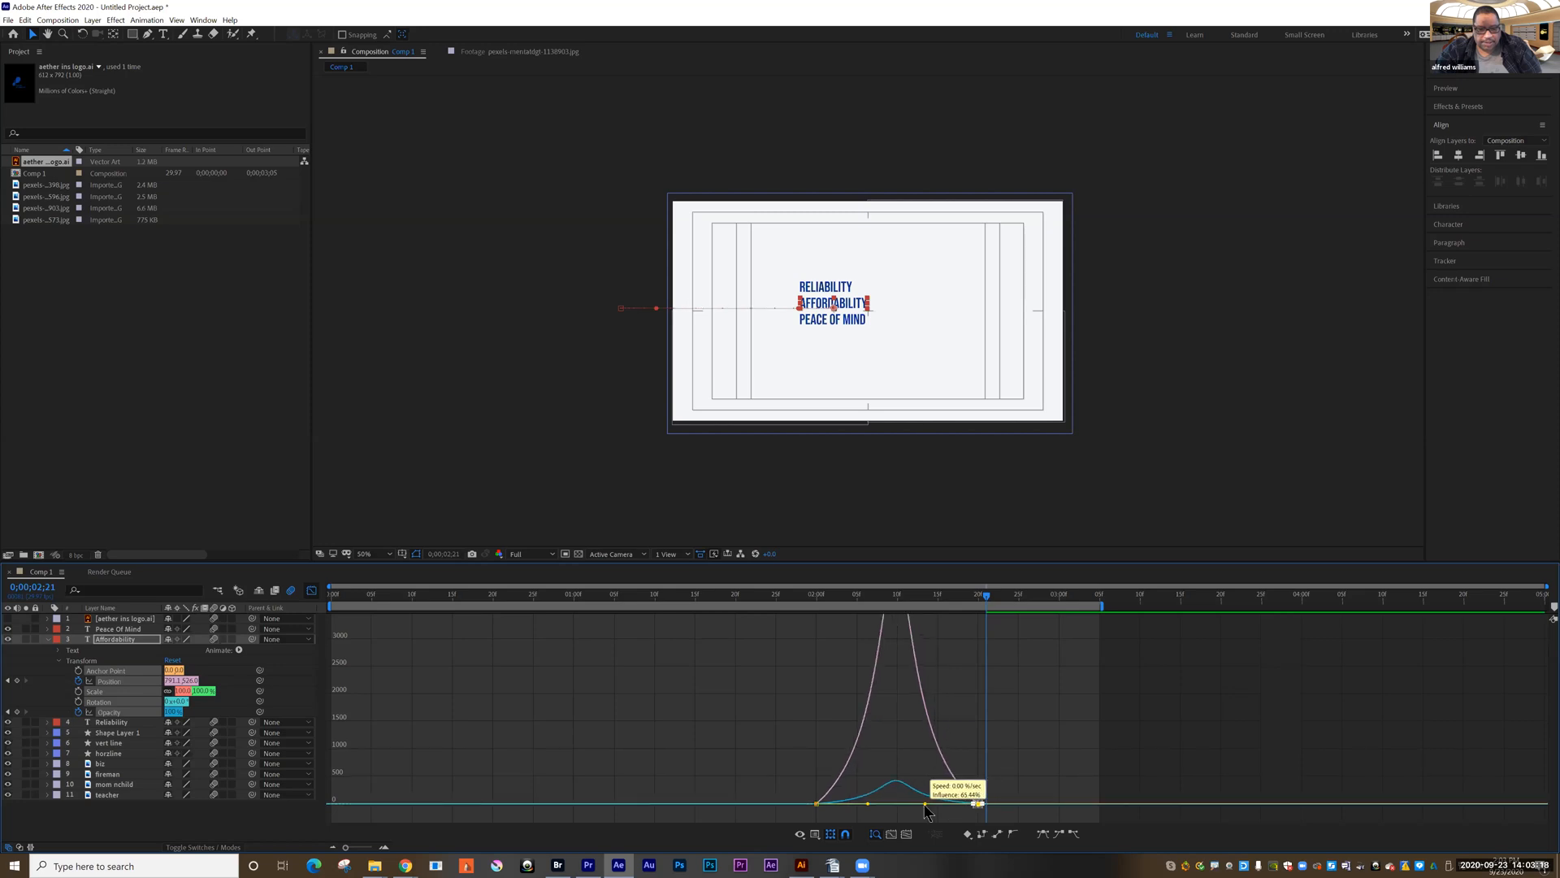
left_click(312, 590)
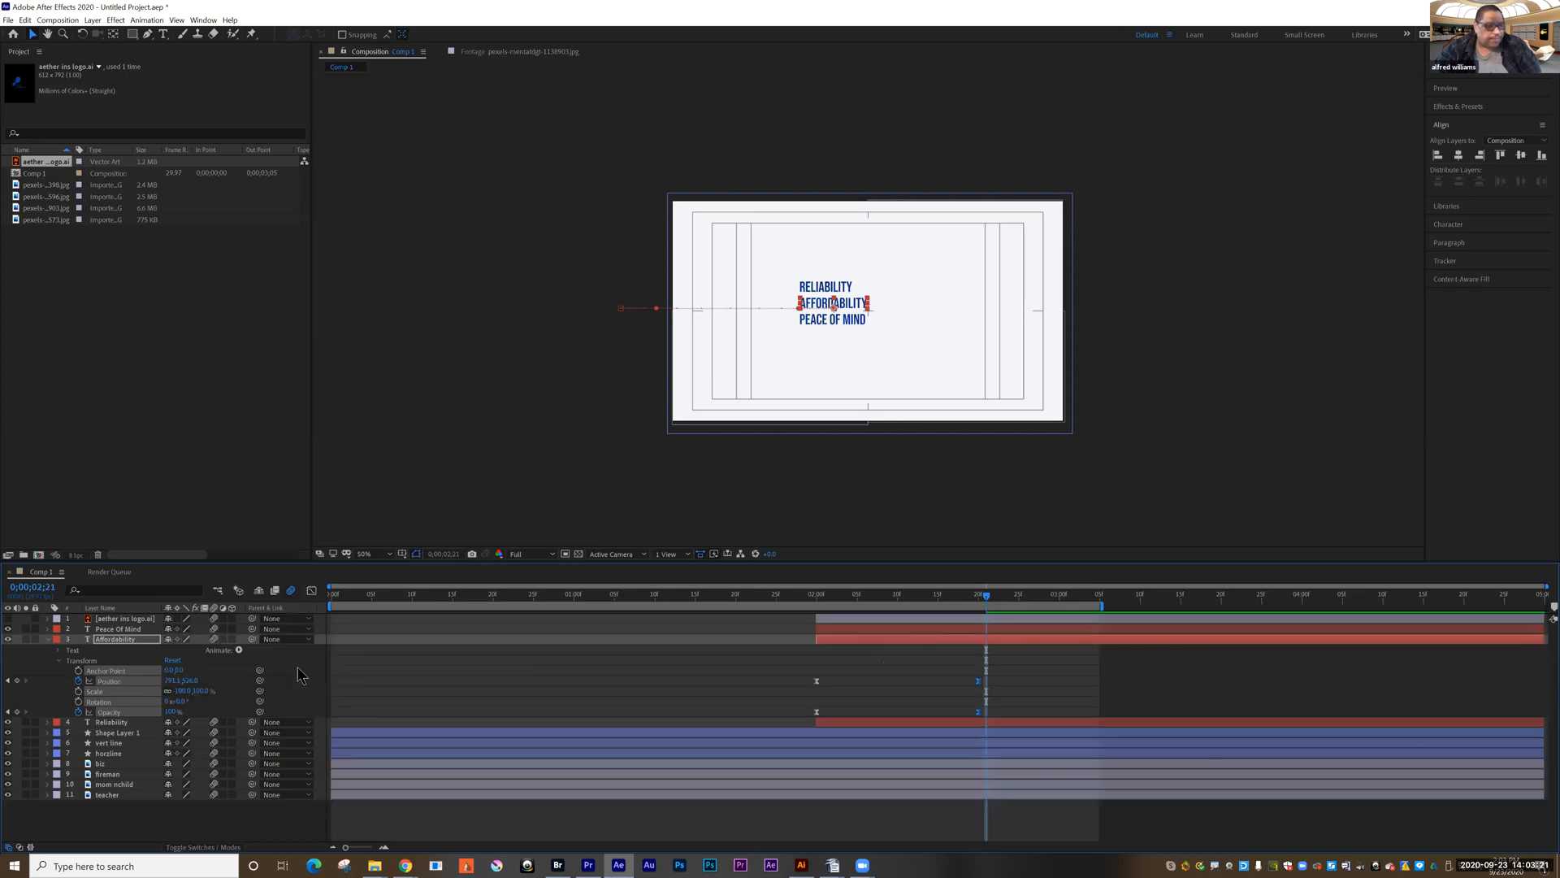
Step: Collapse the Affordability layer and add position and opacity keyframes to the Peace Of Mind layer at 0;00;02;20
left_click(47, 640)
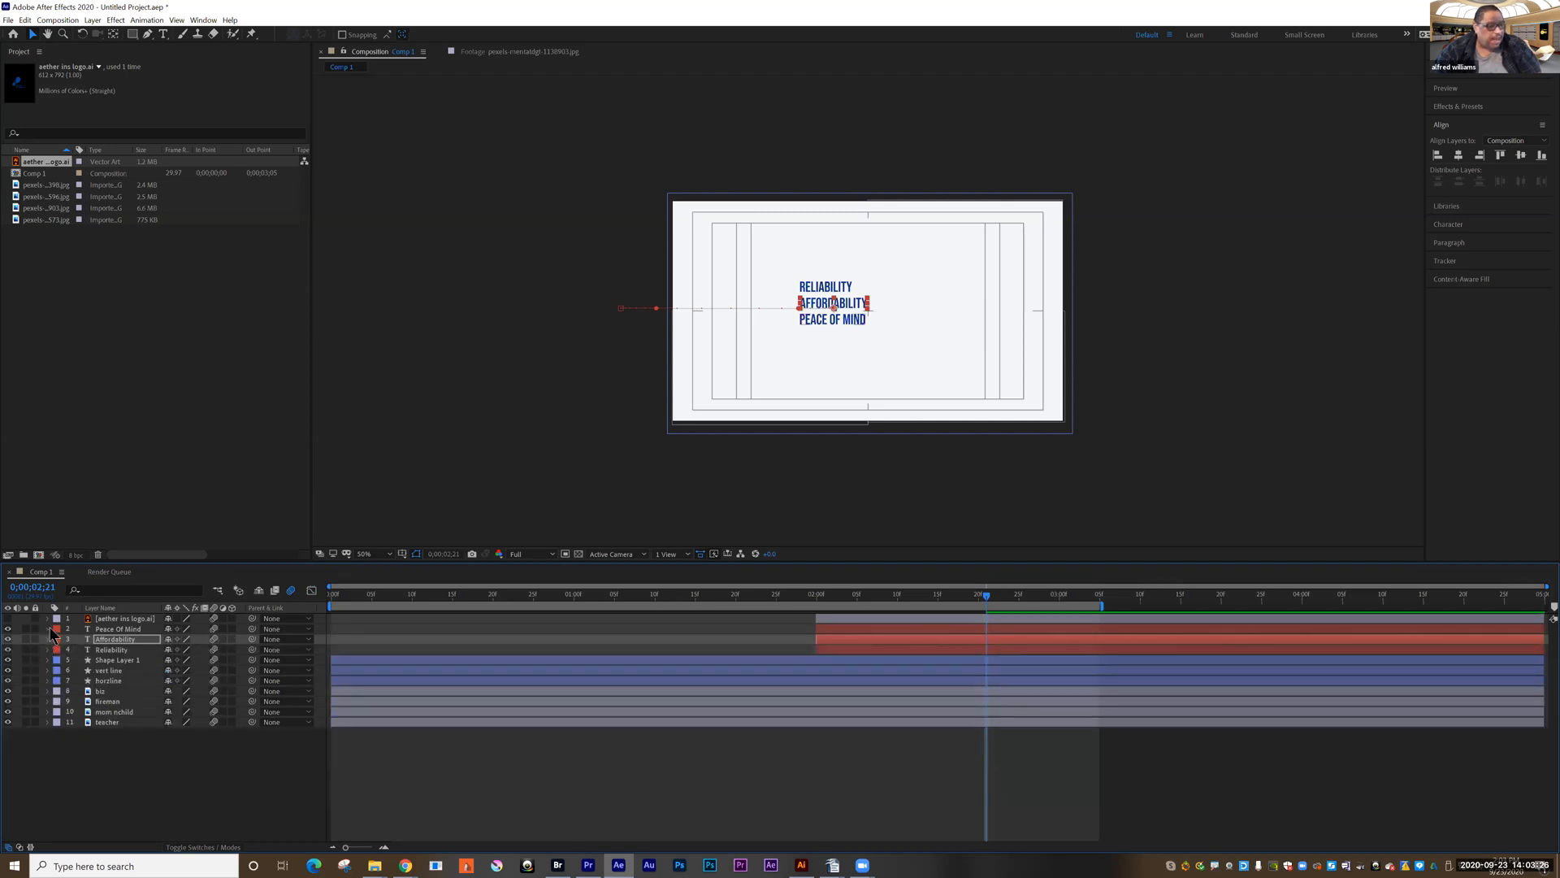
left_click(47, 629)
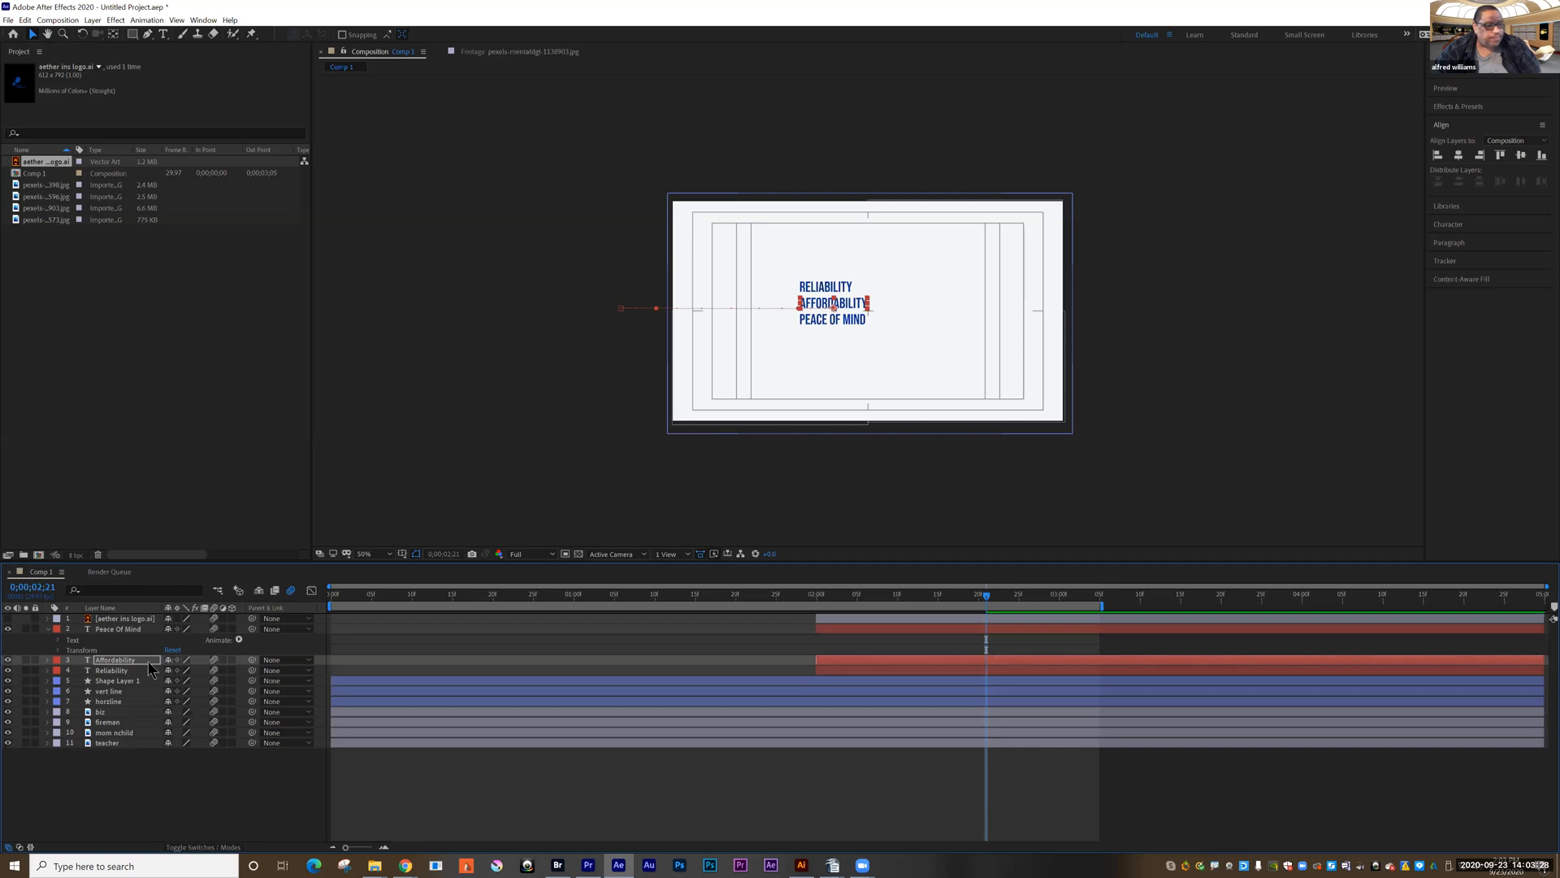
left_click(58, 650)
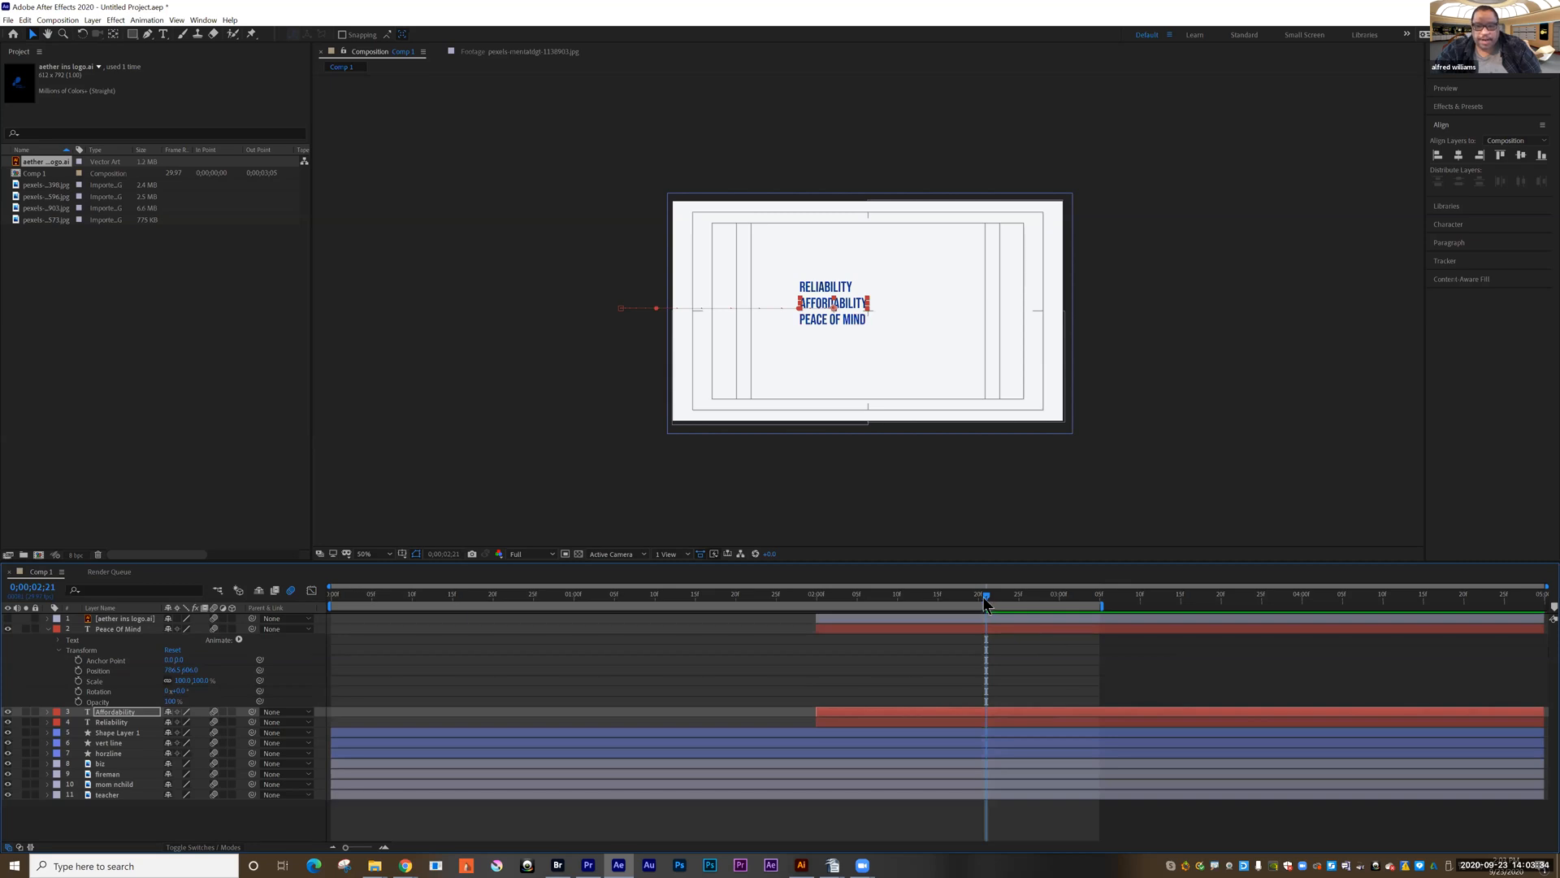
key("Page_Up")
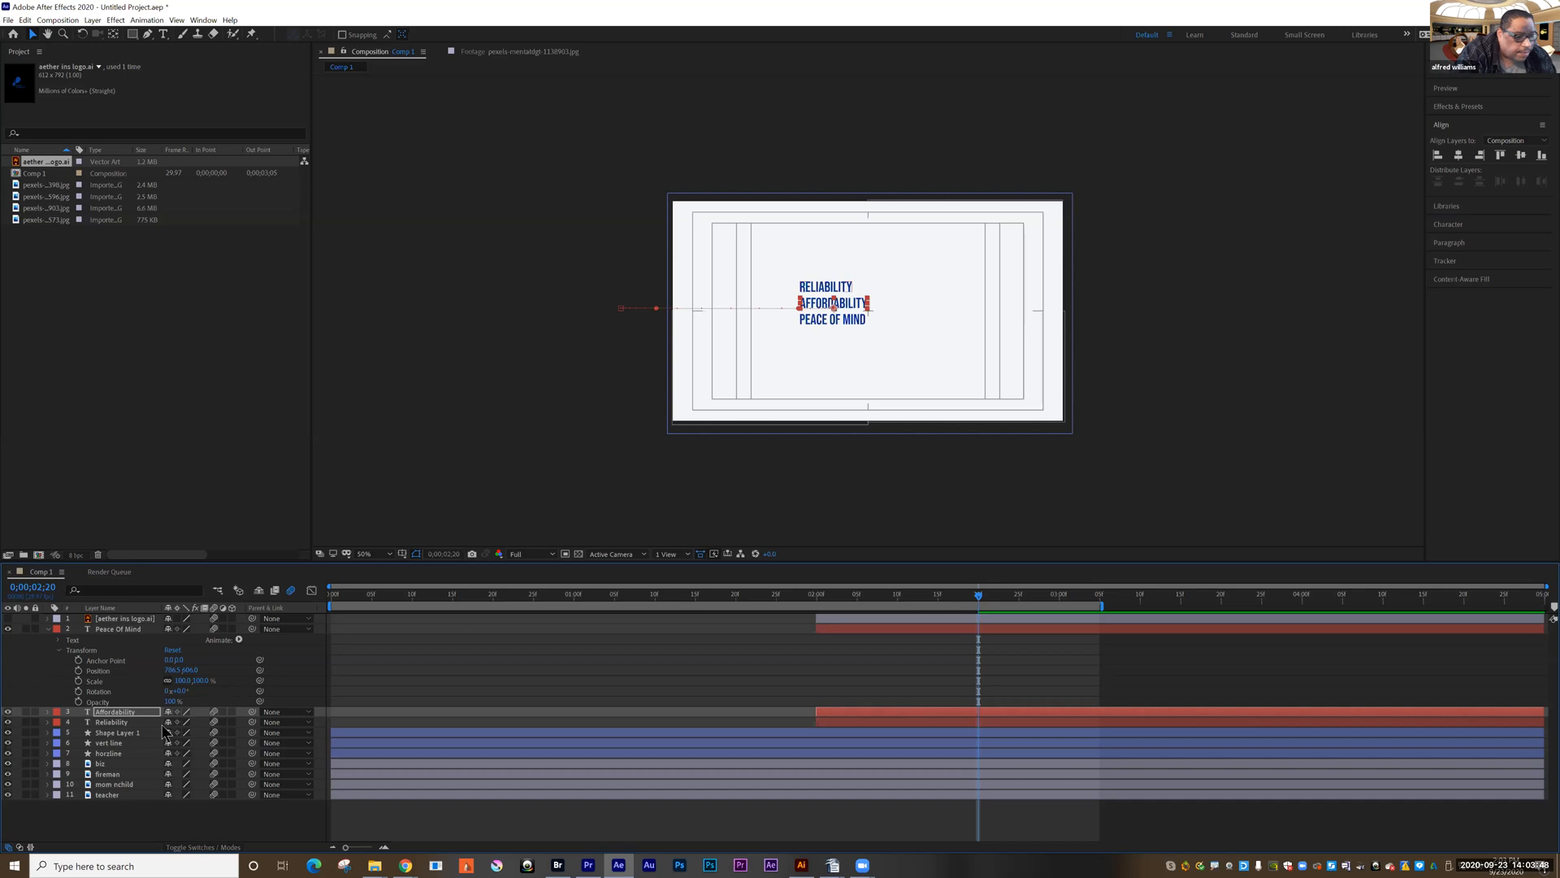
left_click(78, 671)
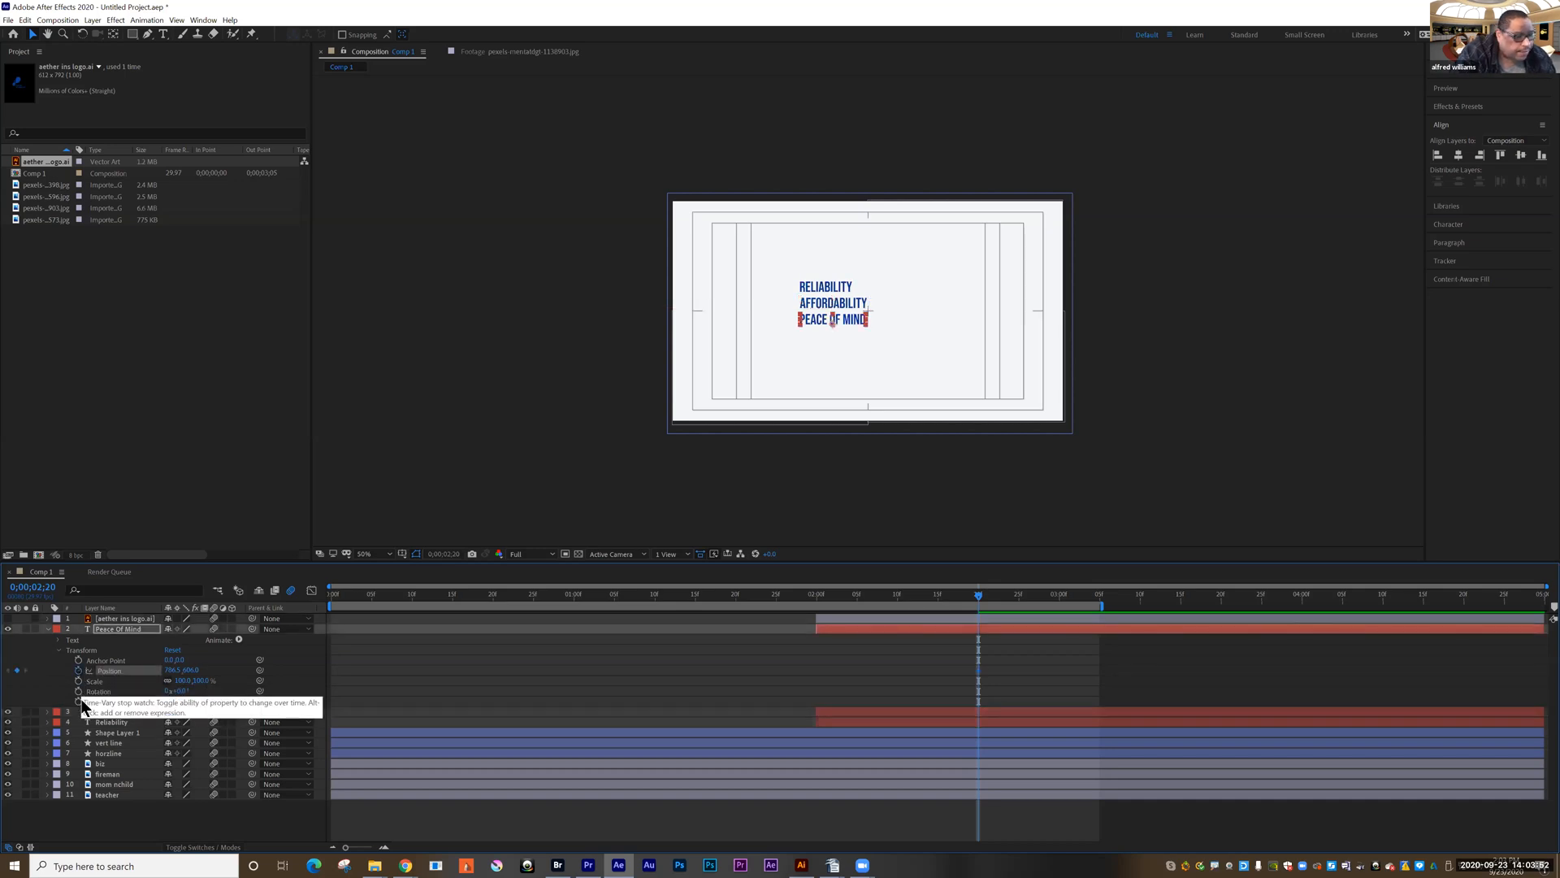
left_click(79, 701)
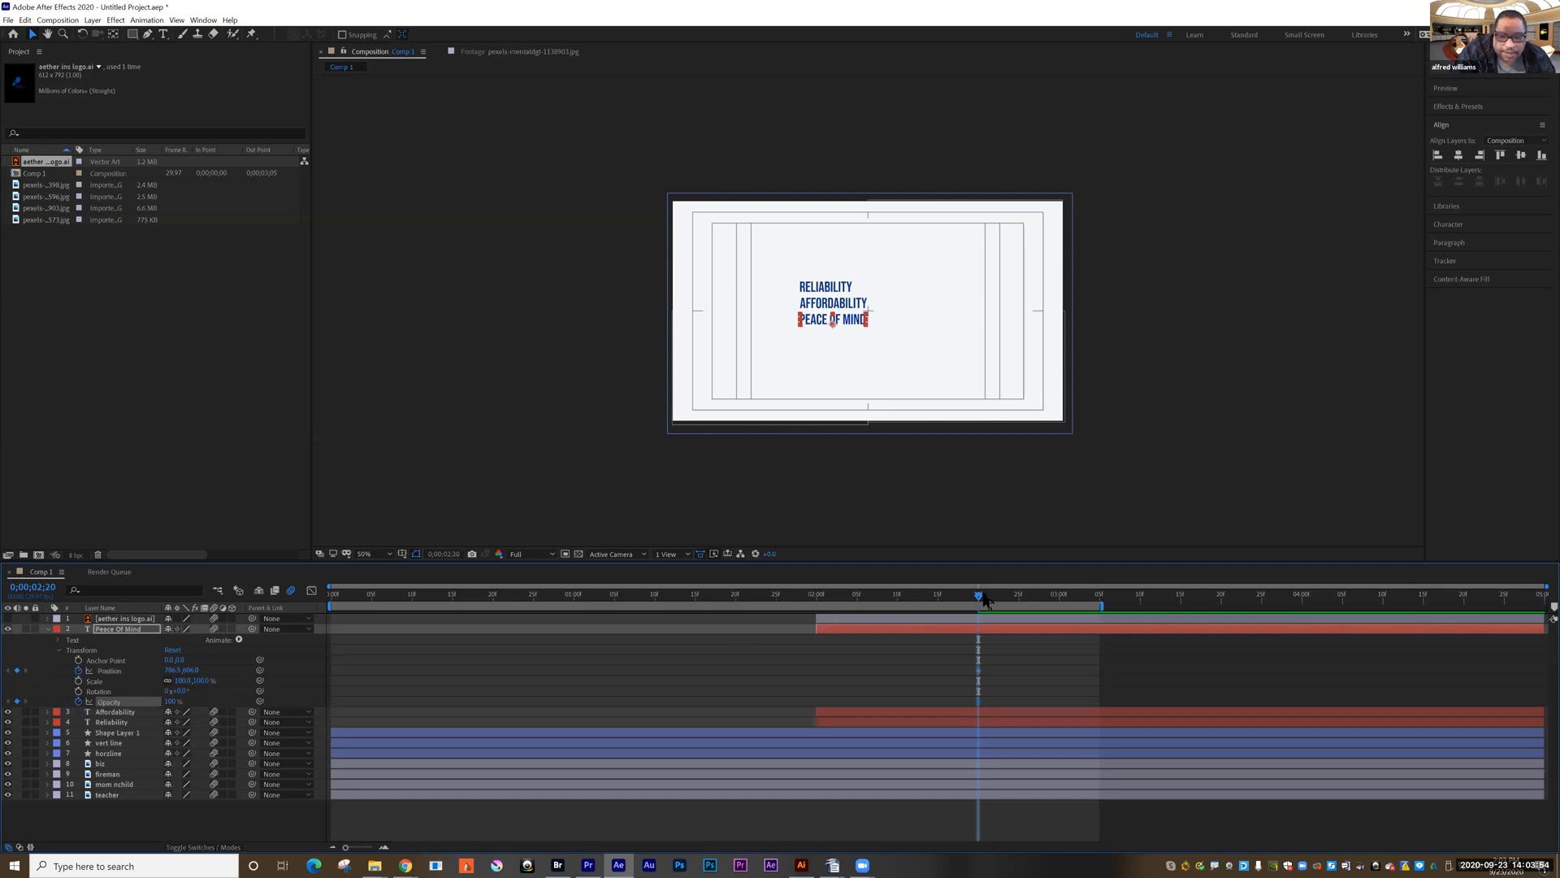
Step: At 0;00;02;00, keyframe the Peace Of Mind layer's position straight down below the frame, with its opacity at 0%
left_click_drag(837, 608, 816, 611)
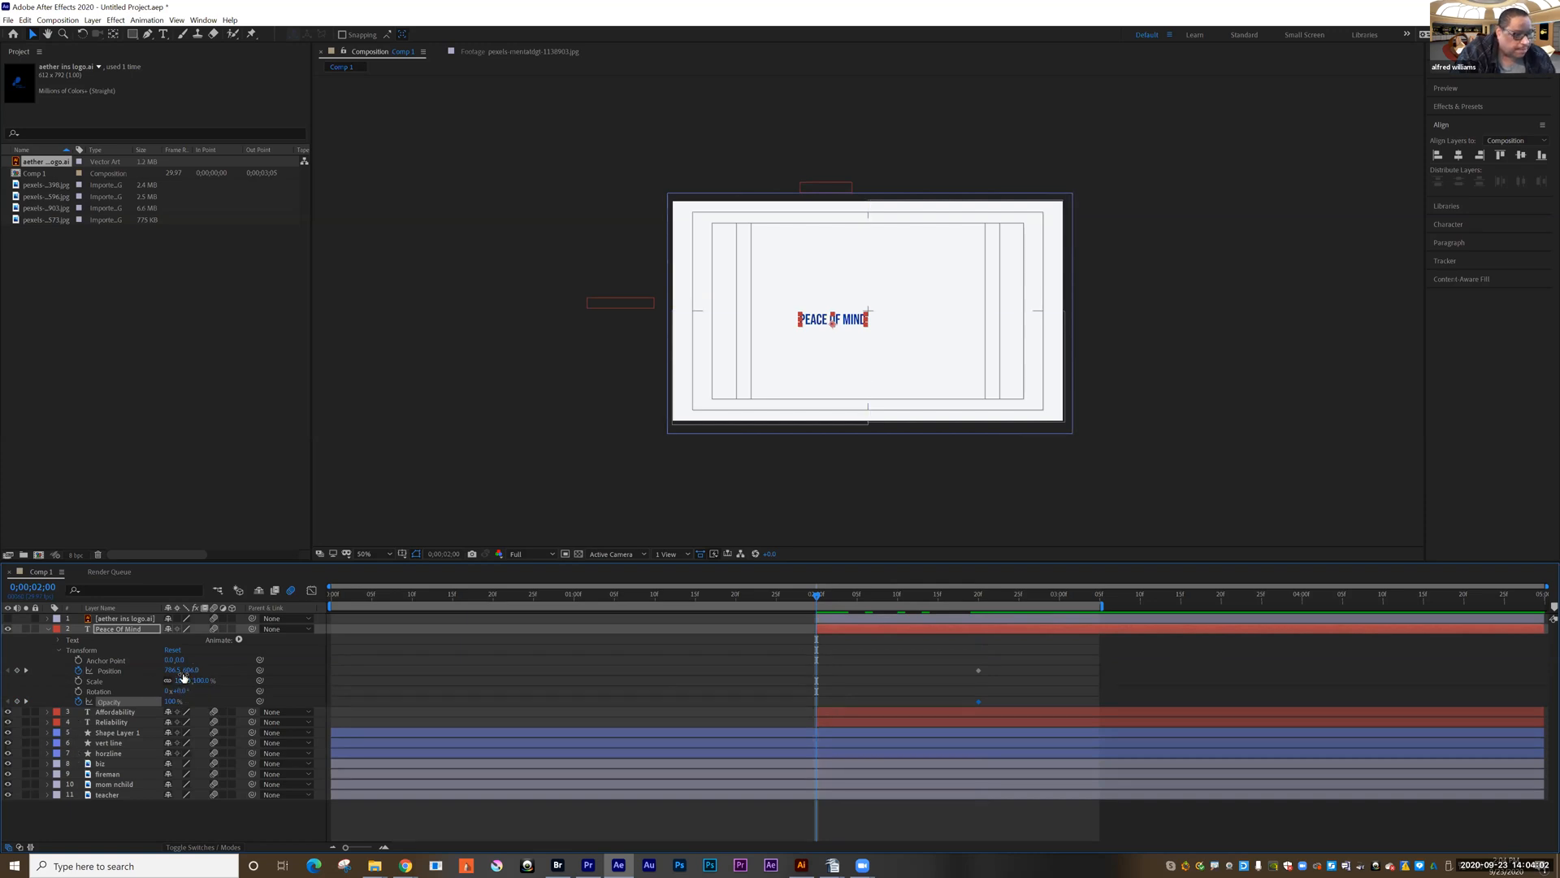
left_click_drag(172, 669, 551, 681)
key("ctrl+z")
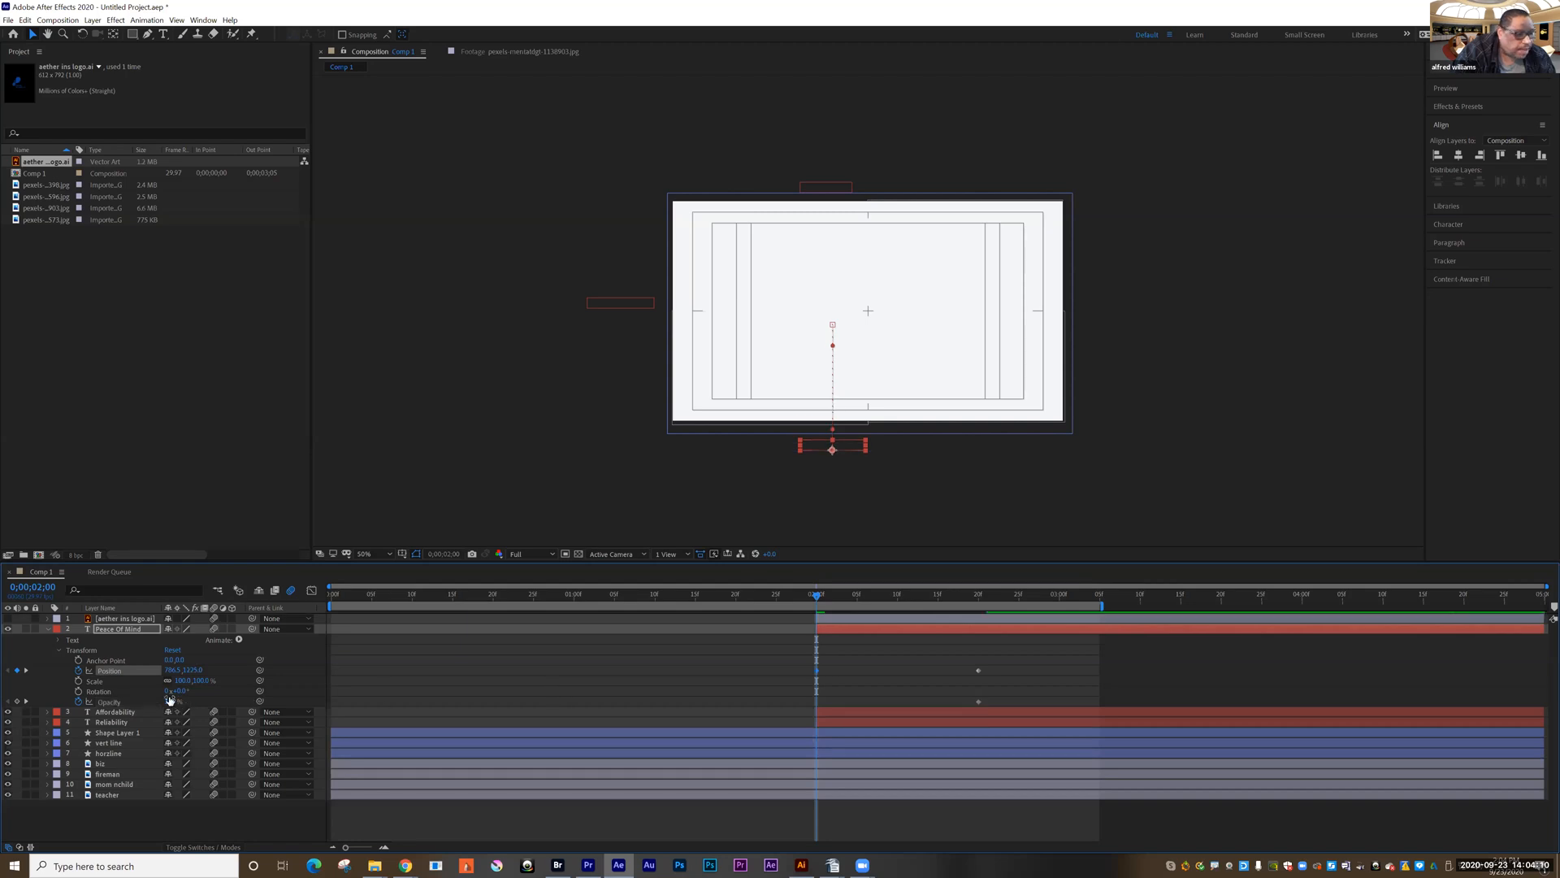
left_click_drag(173, 704, 89, 702)
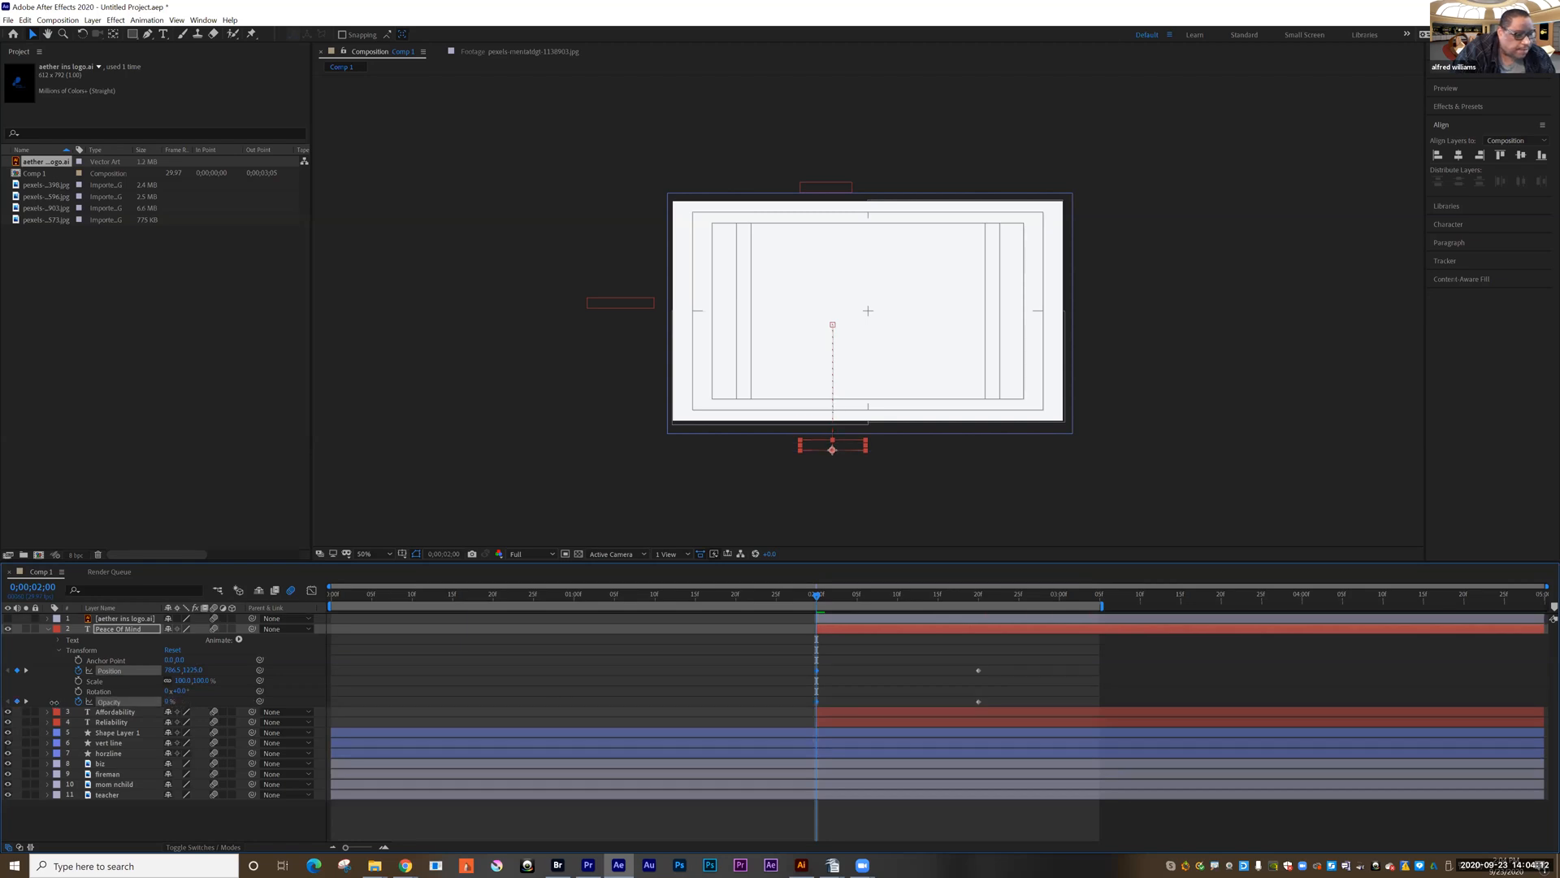
Step: Apply Easy Ease to all of the Peace Of Mind layer's position and opacity keyframes
left_click_drag(1008, 659, 782, 702)
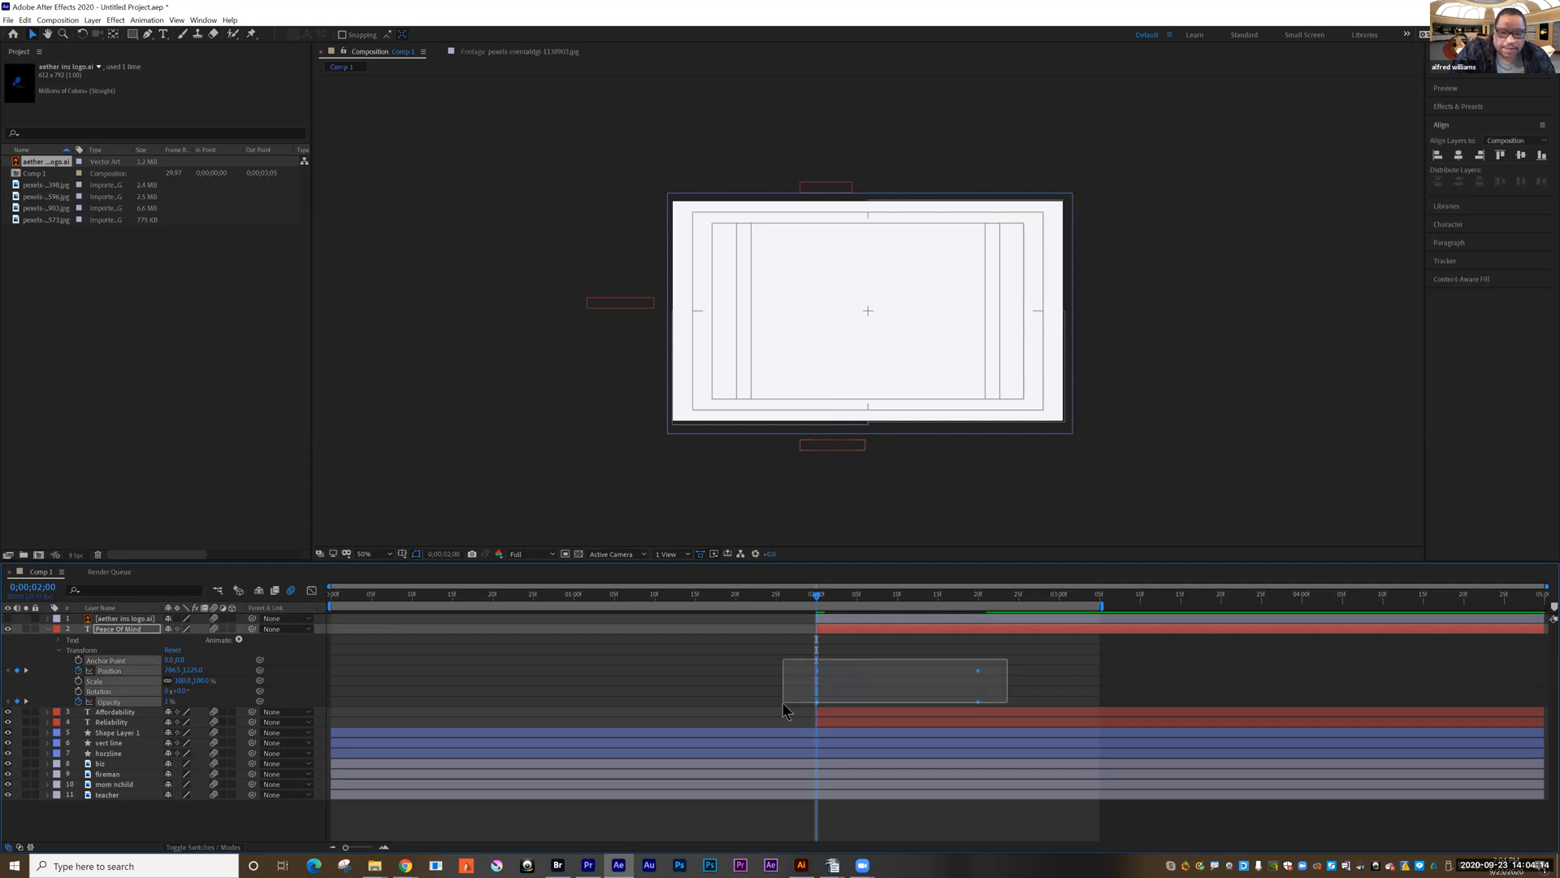
right_click(978, 700)
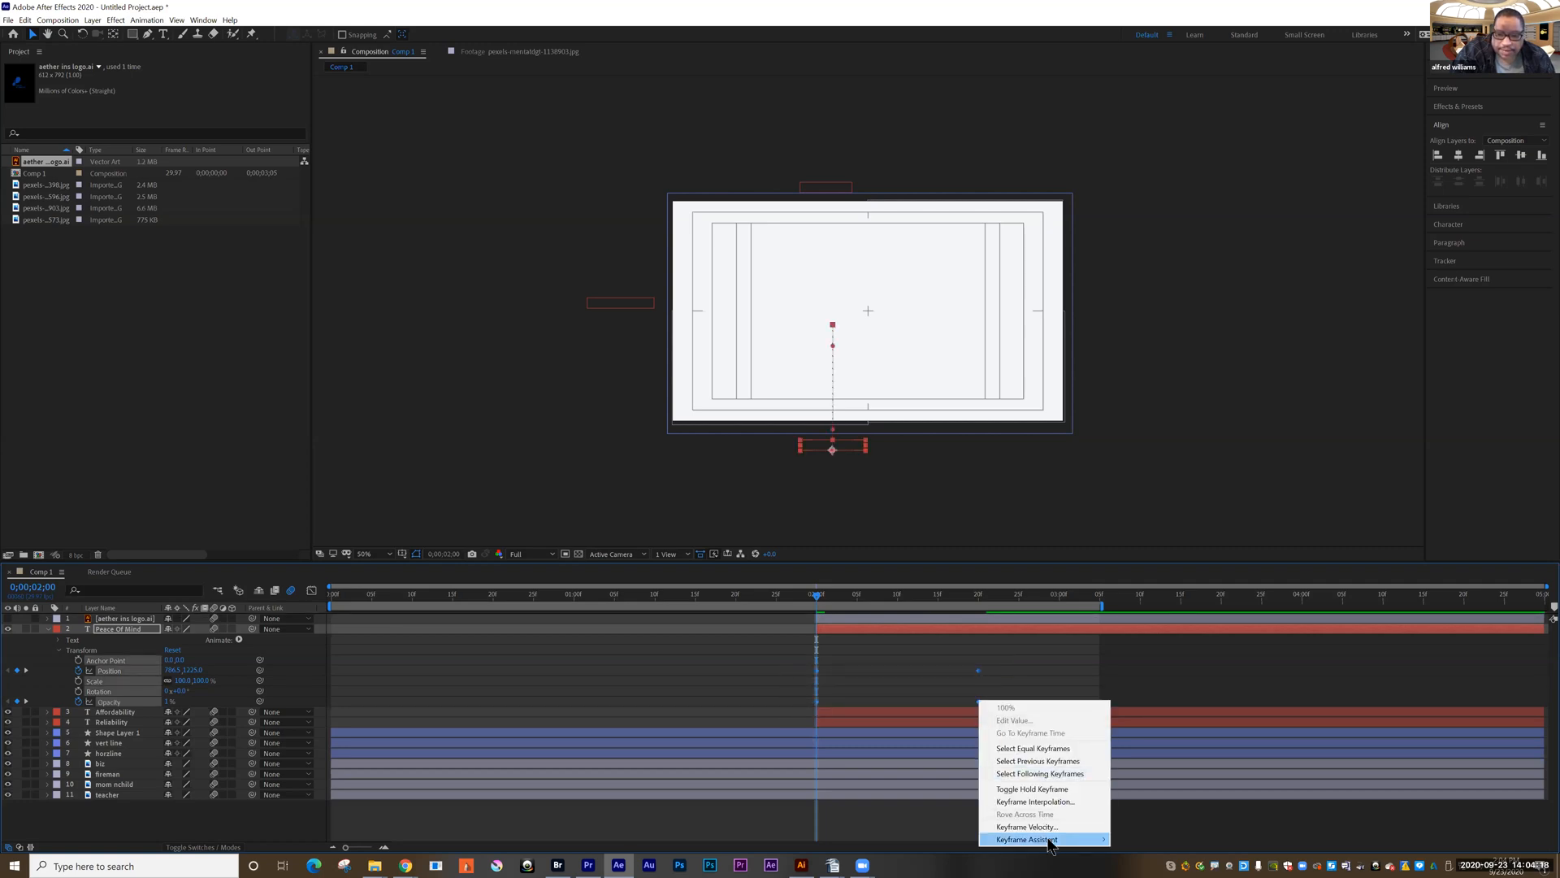
mouse_move(1090, 845)
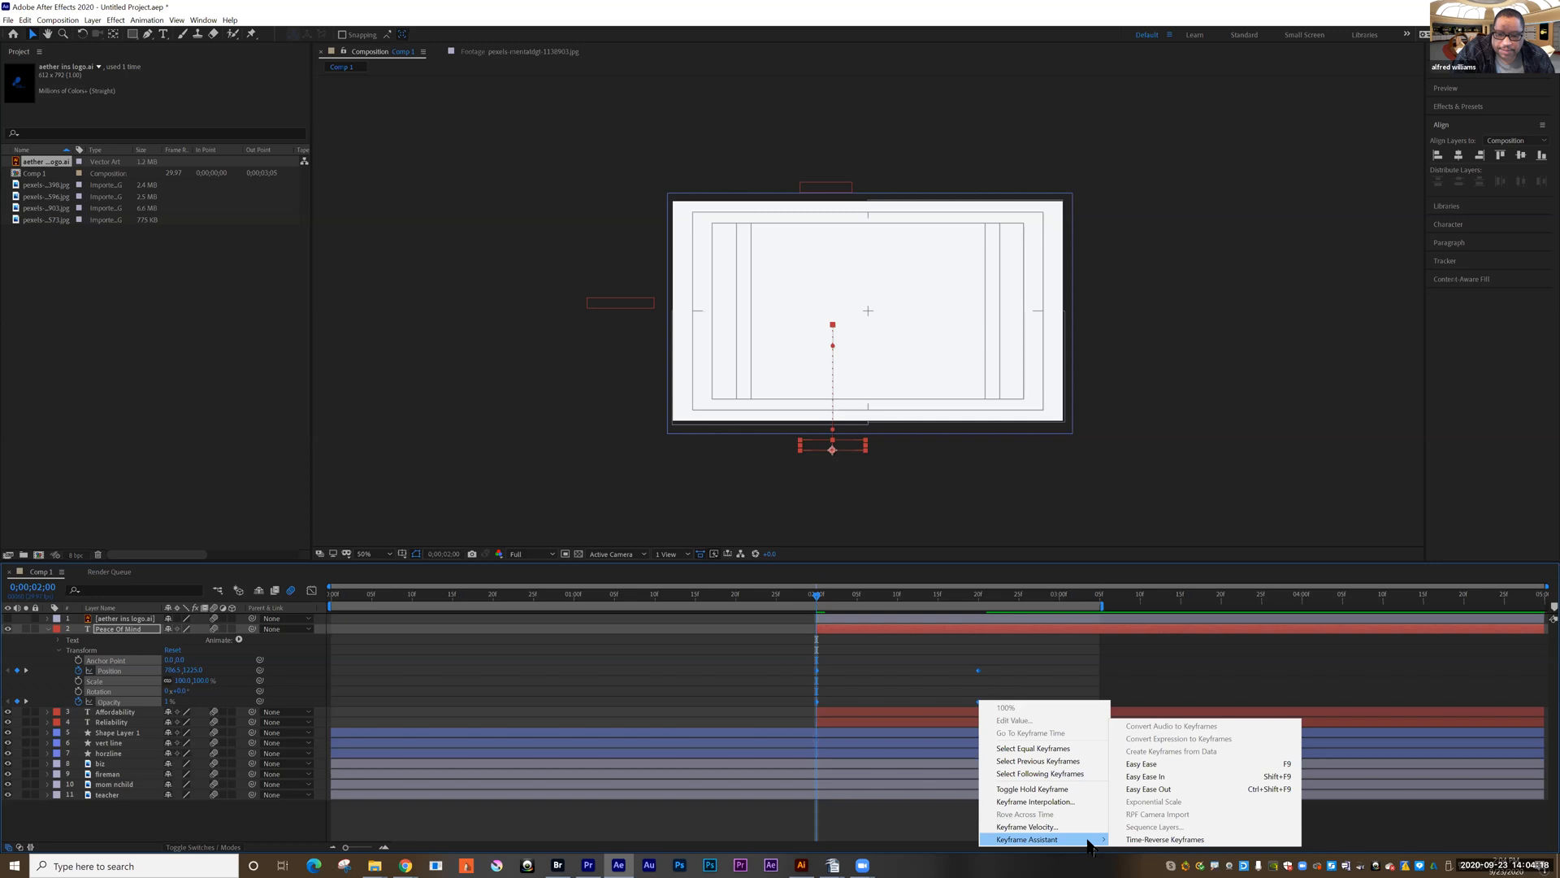
left_click(1143, 763)
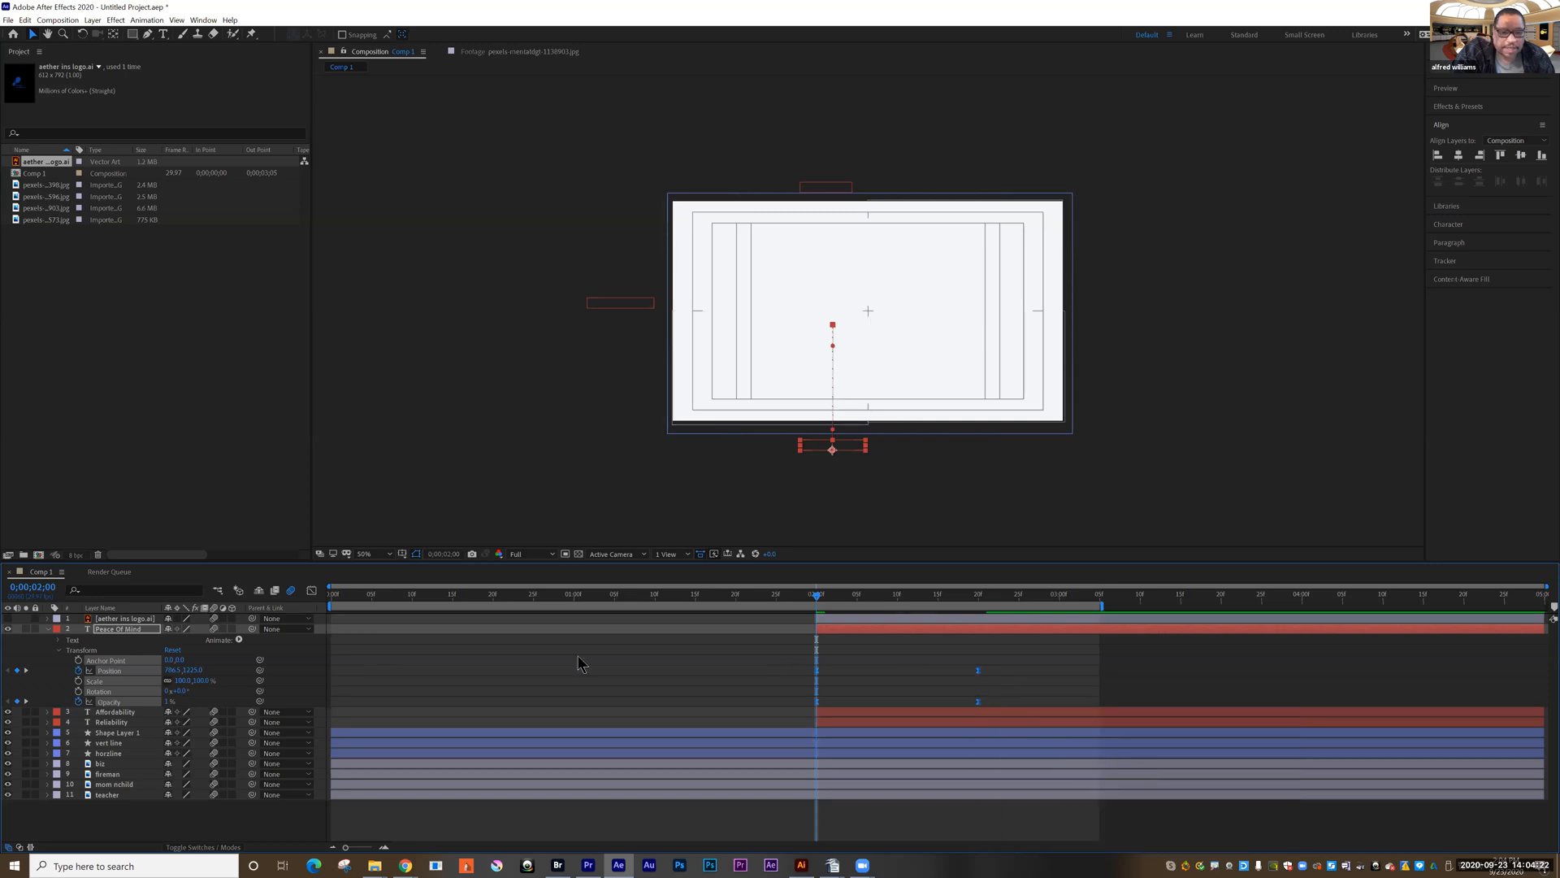
Step: Reshape the Peace Of Mind layer's position and opacity speed curves in the Graph Editor into a steep mid-animation peak
left_click(311, 590)
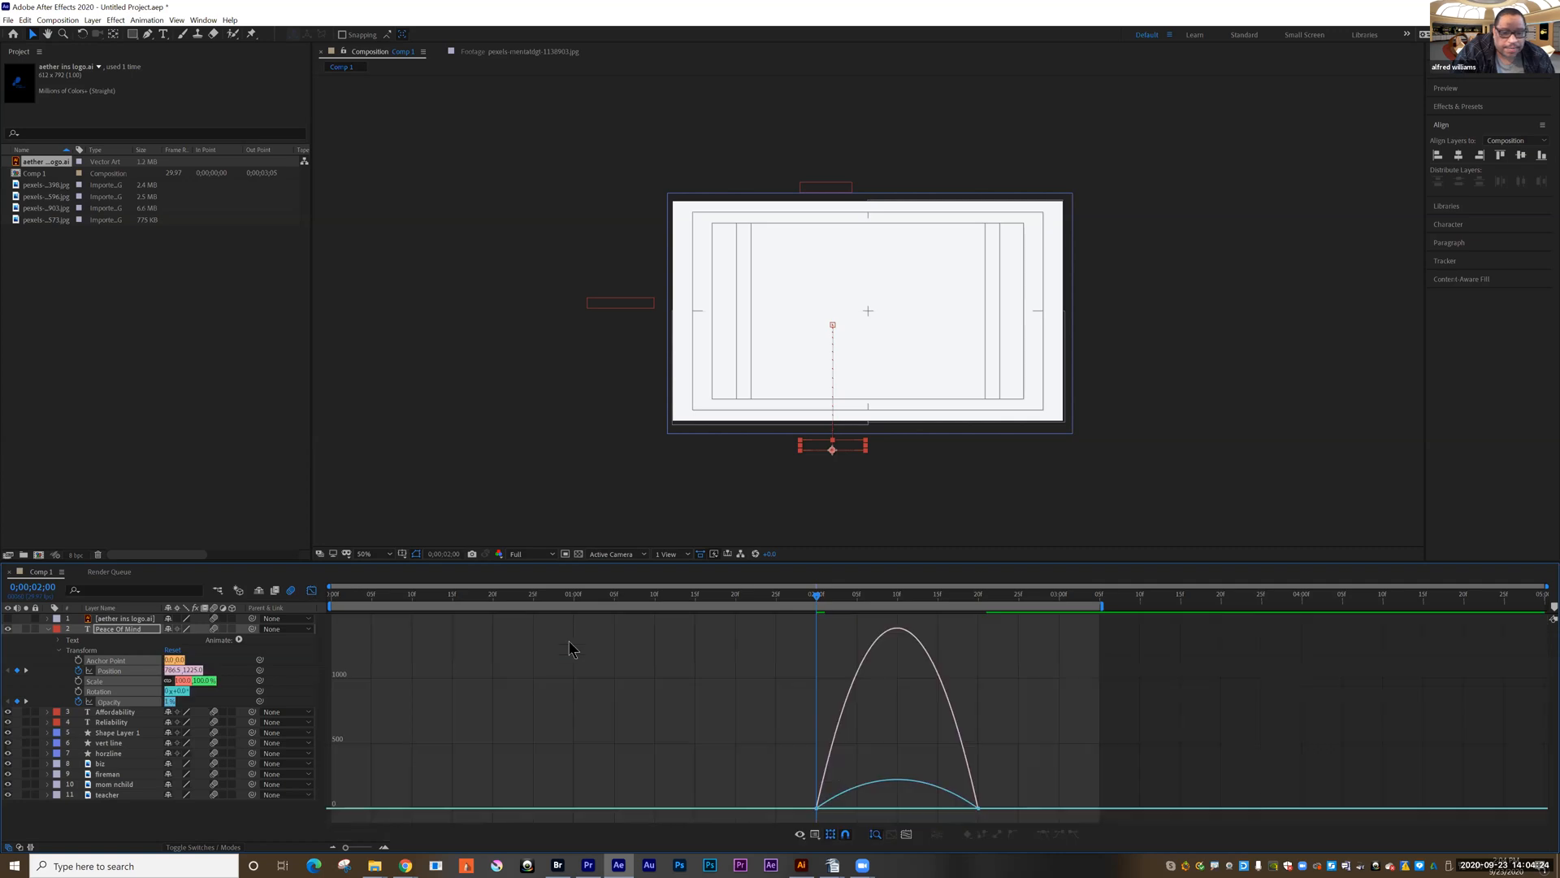
left_click(815, 835)
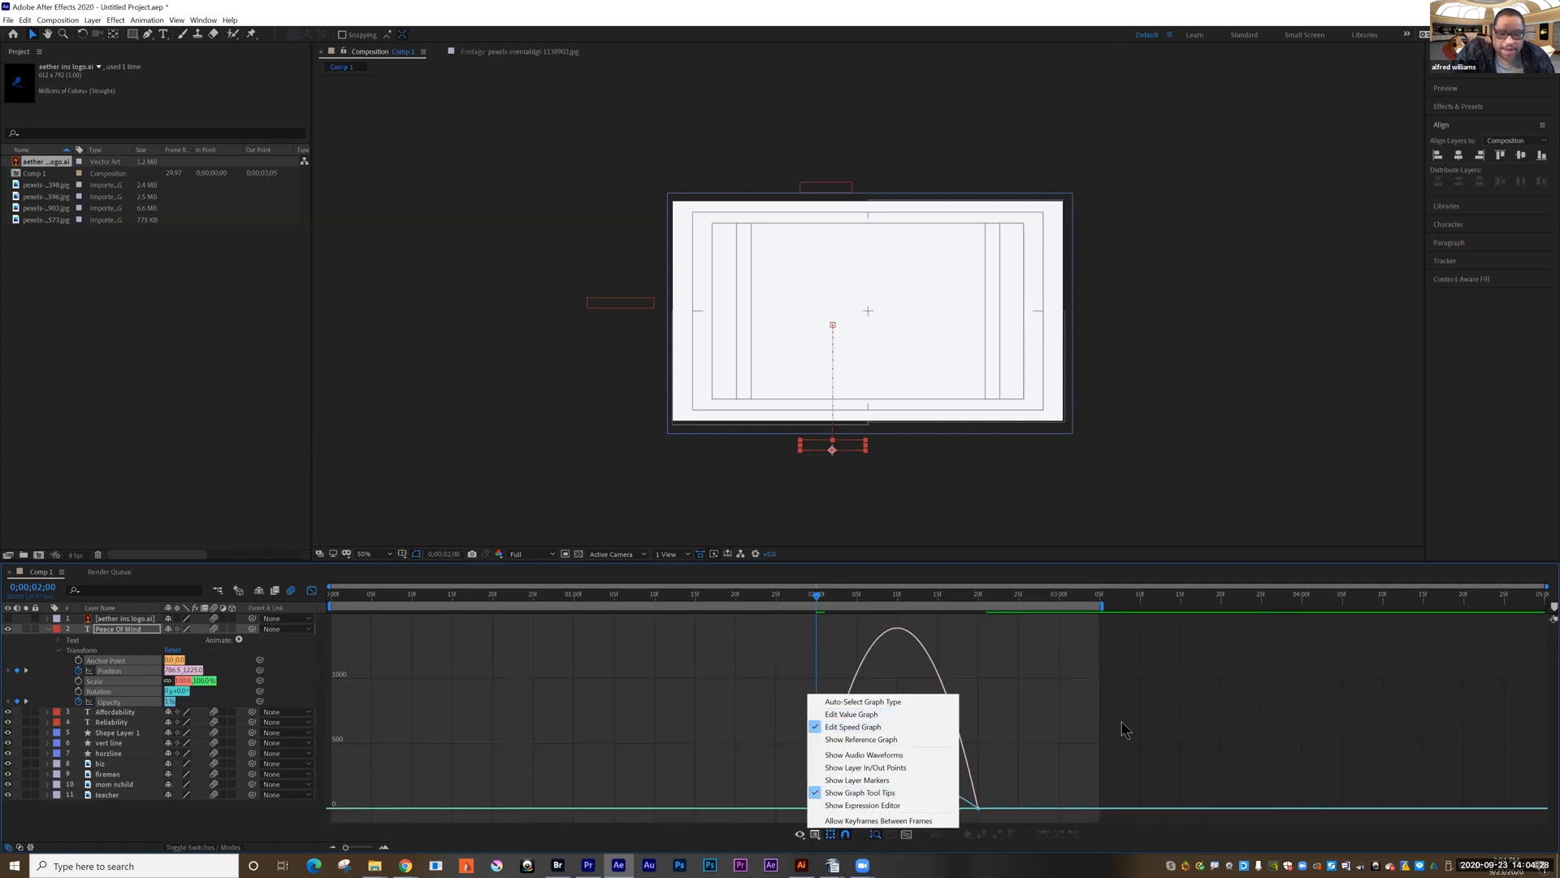
left_click(837, 739)
left_click_drag(874, 819, 919, 805)
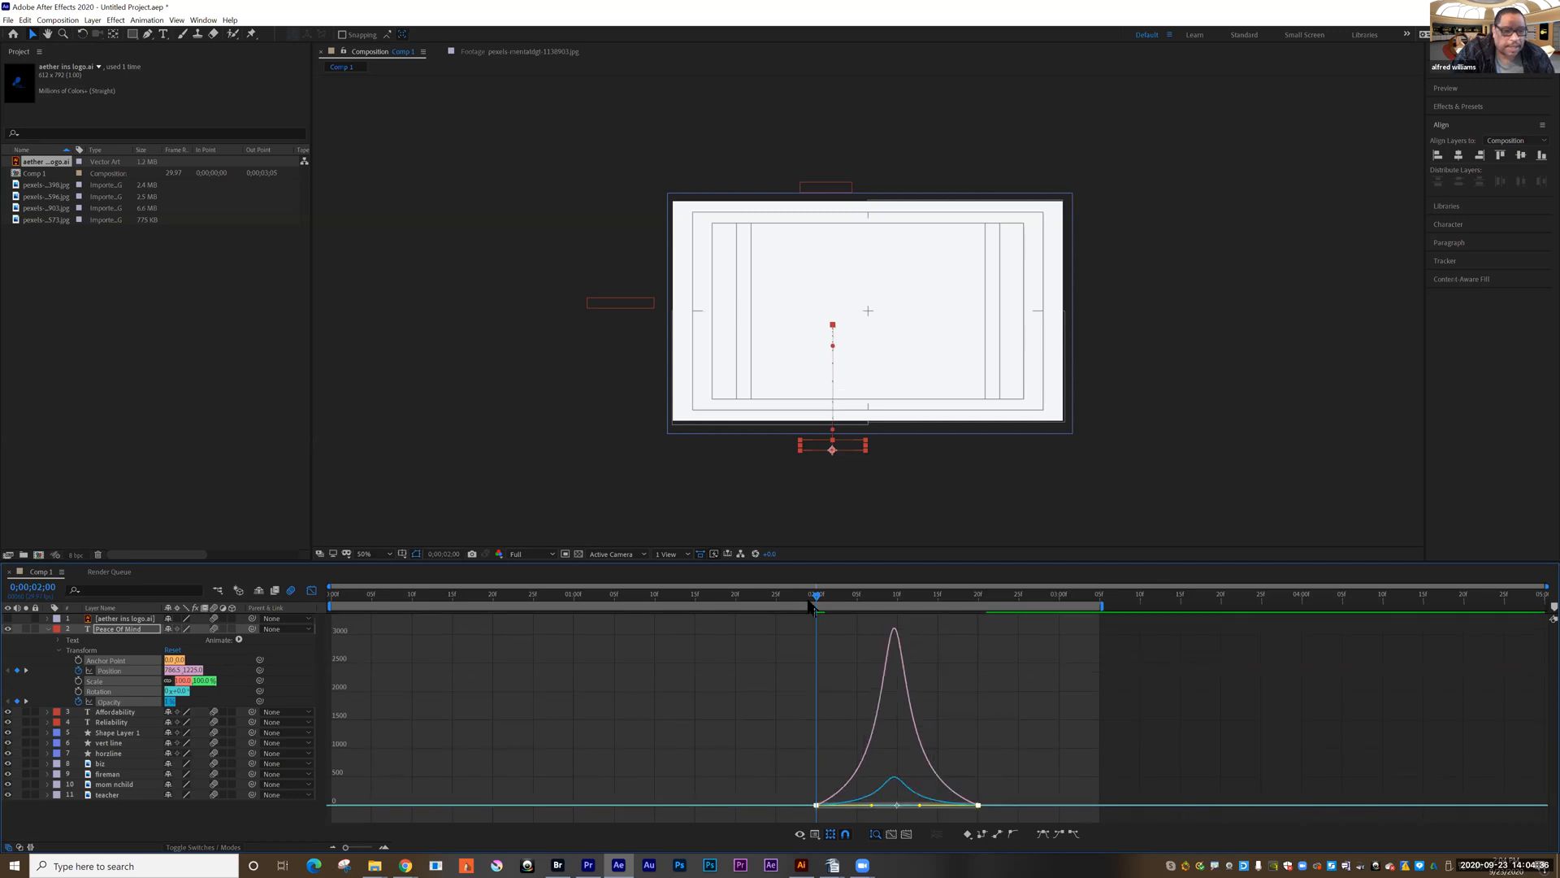
left_click(311, 591)
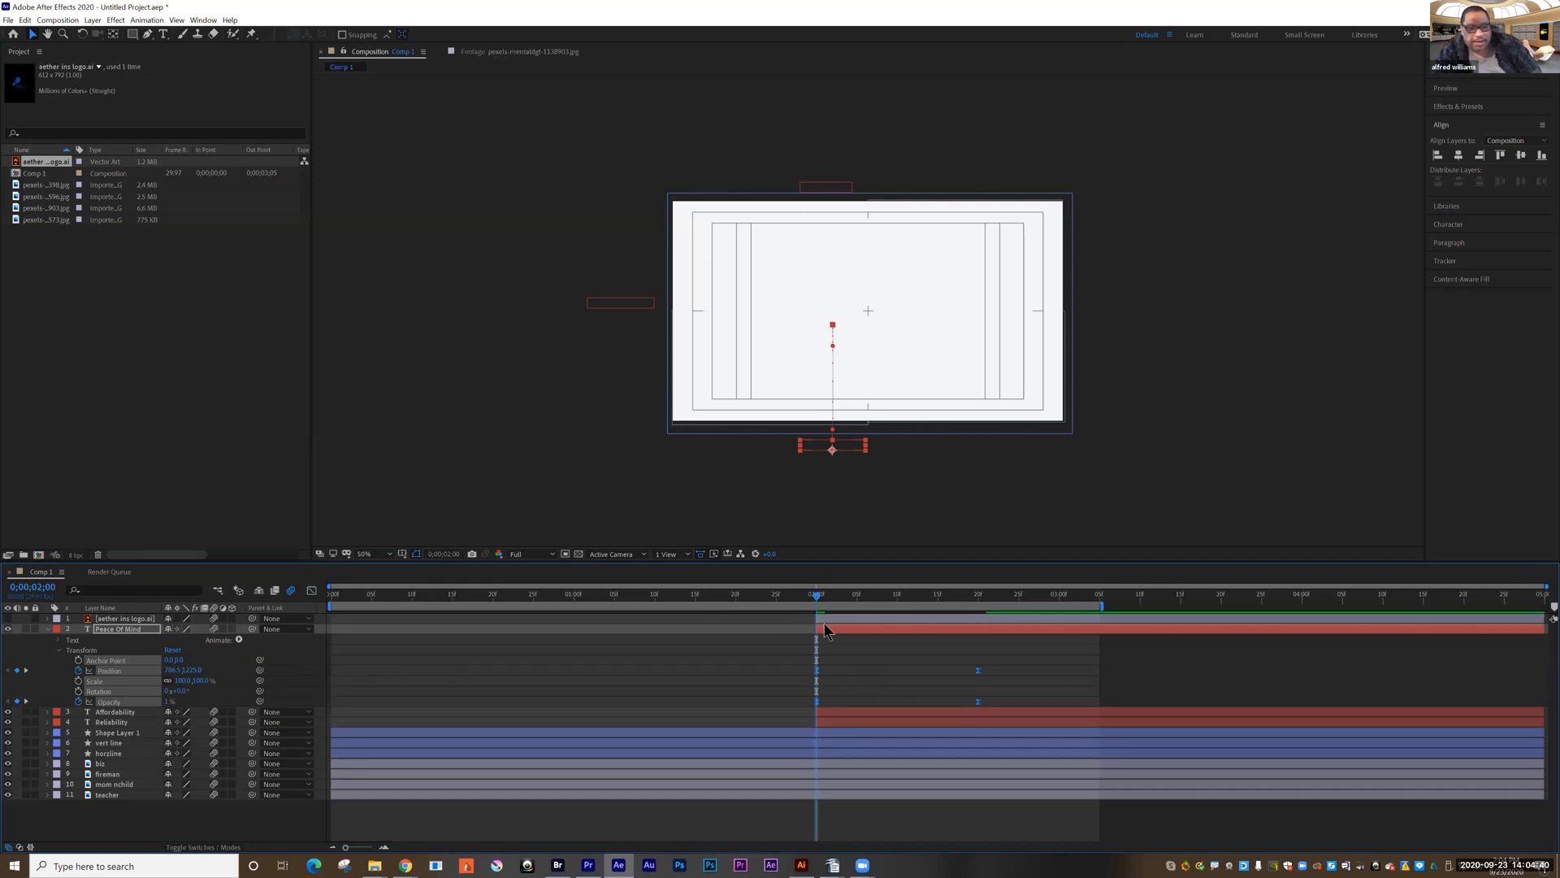
Step: Preview the whole composition from the start twice to check the text animation, and return the playhead to 0;00;02;20
left_click_drag(811, 602, 307, 655)
key("space")
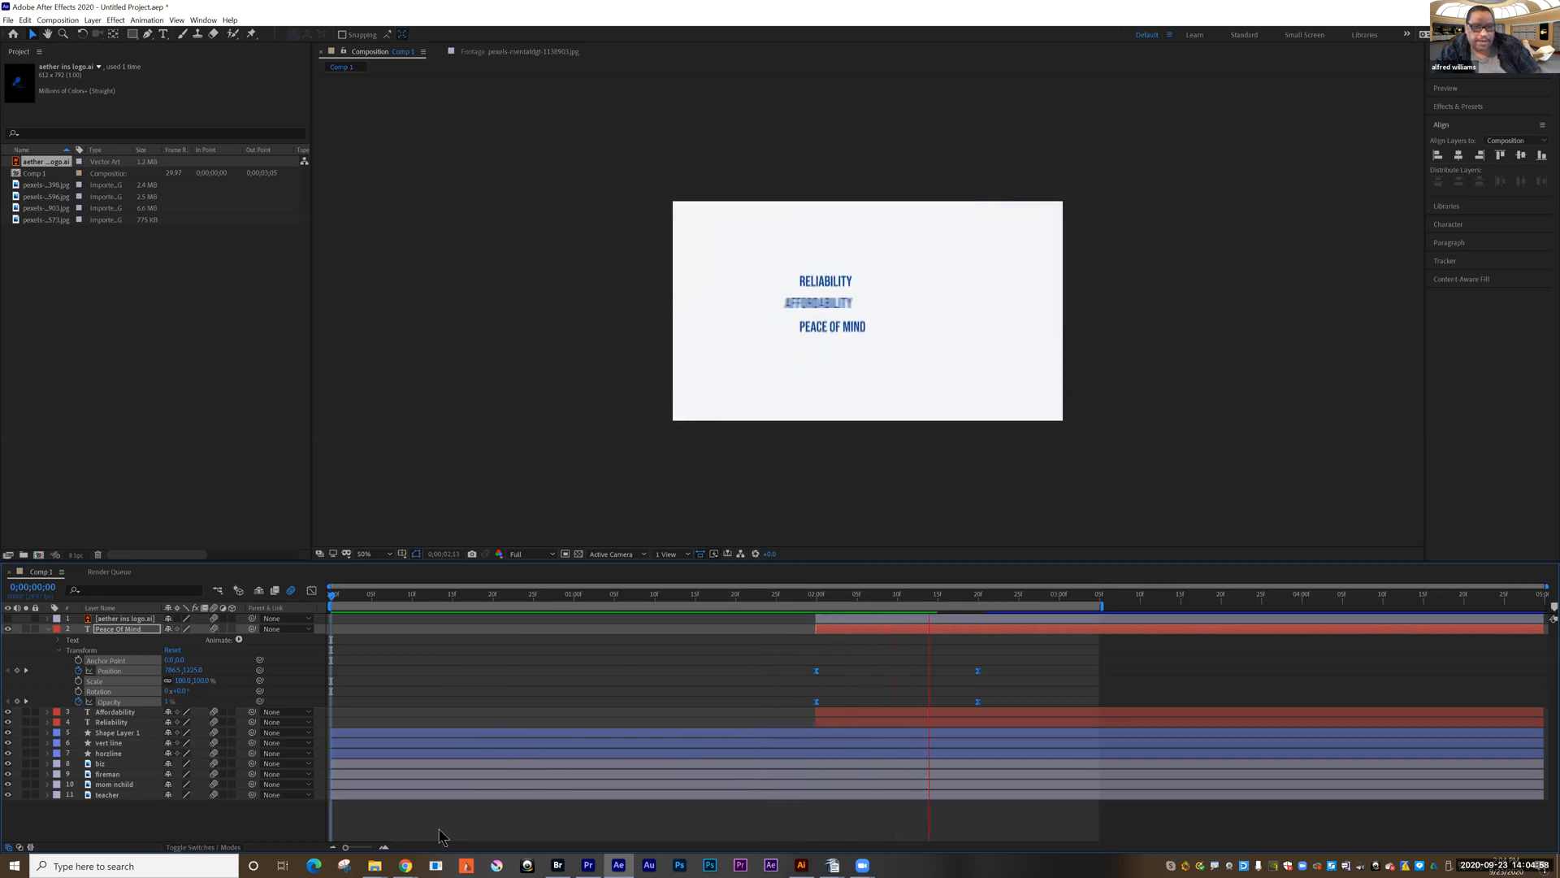
key("space")
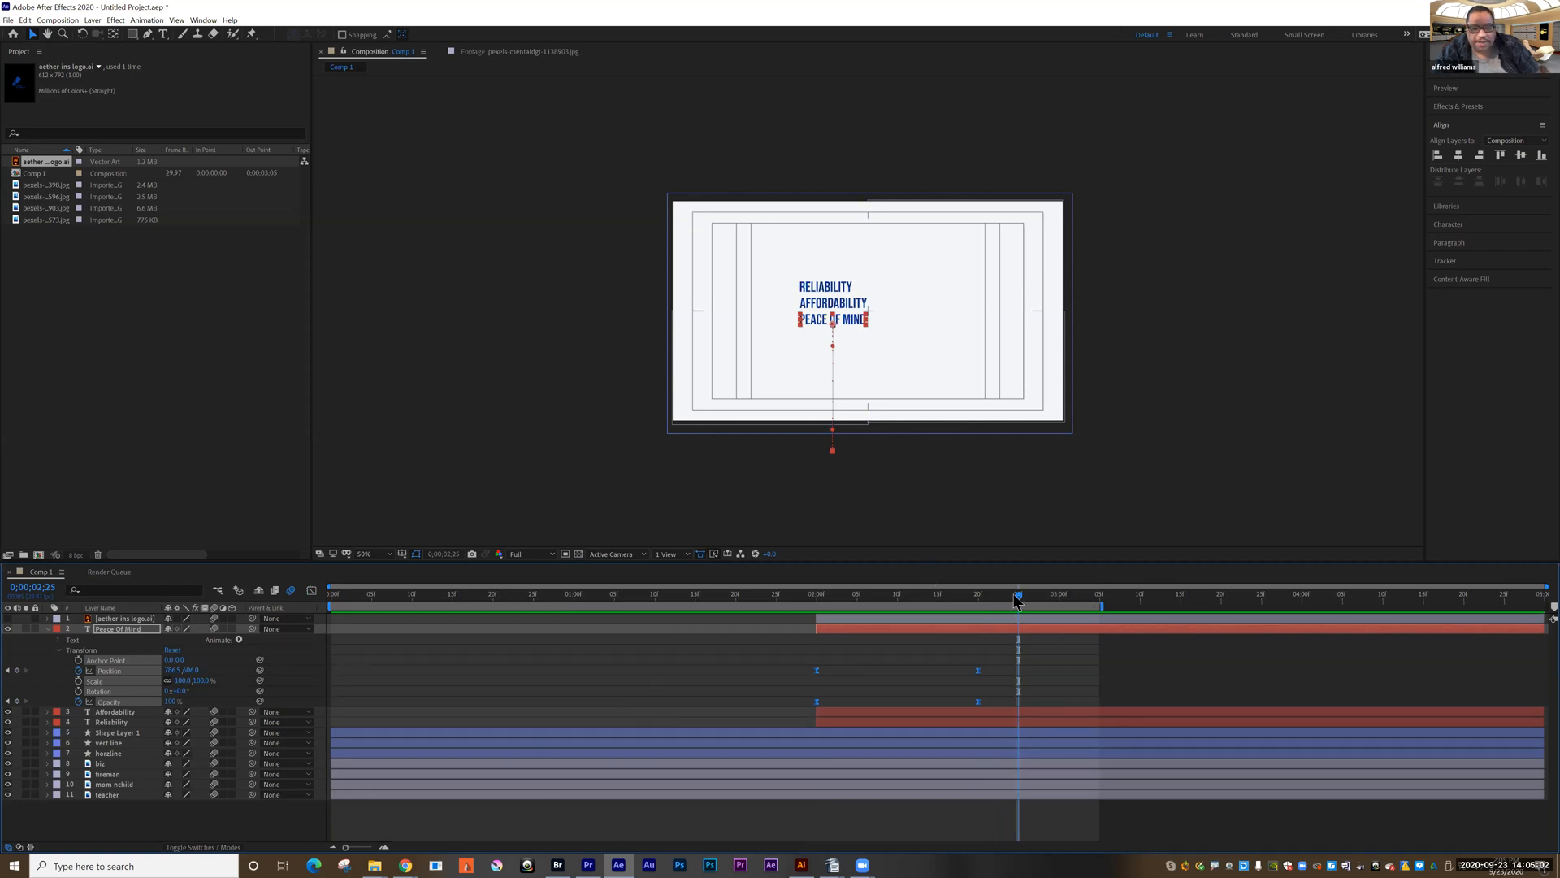
left_click_drag(1018, 596, 352, 658)
key("space")
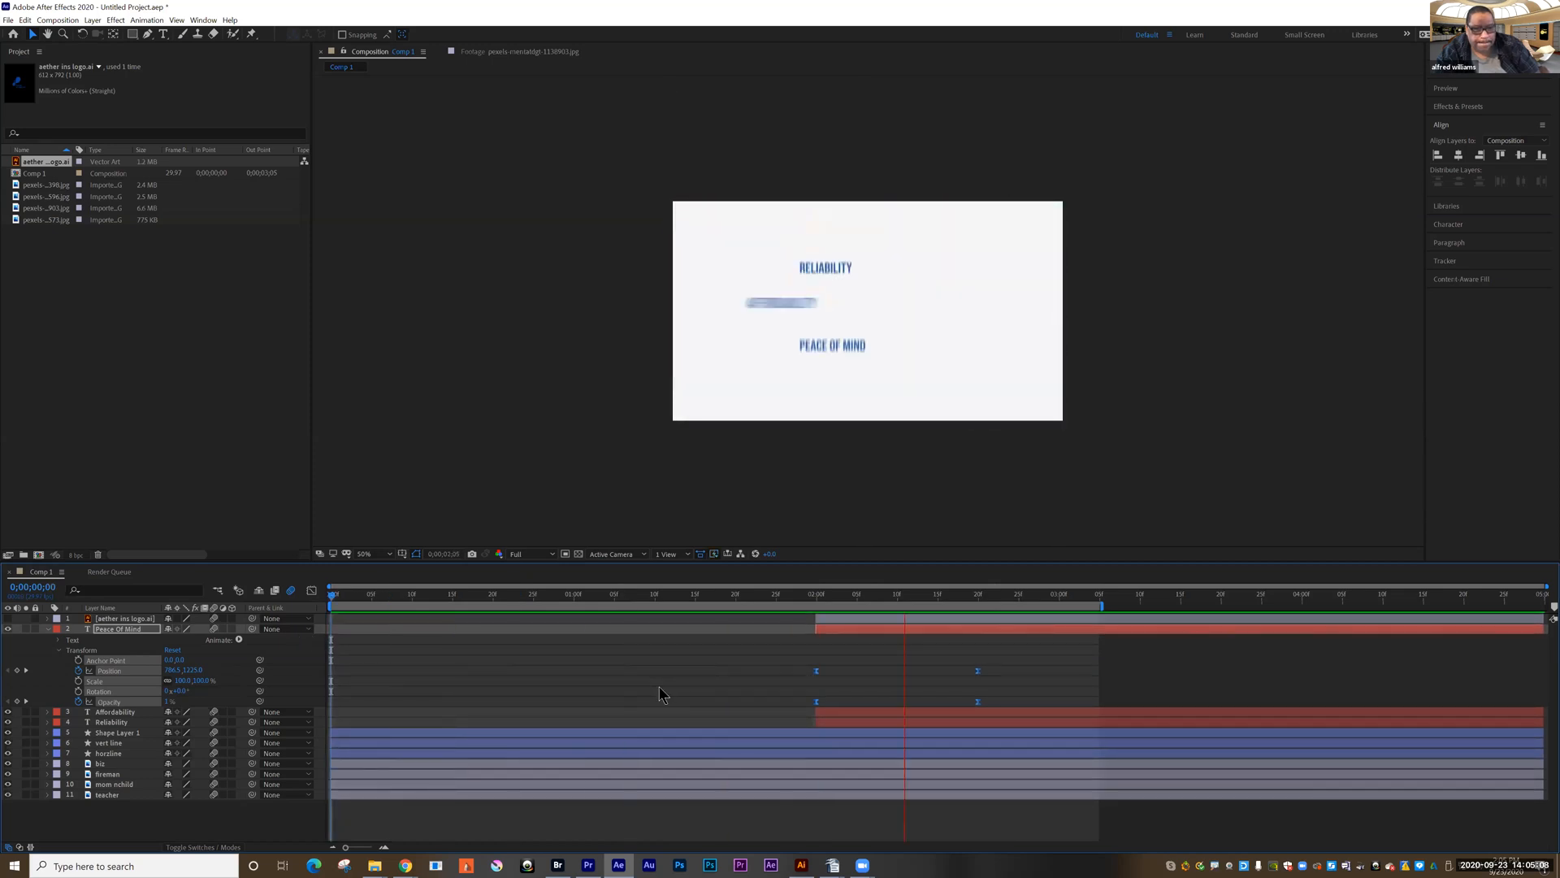
key("space")
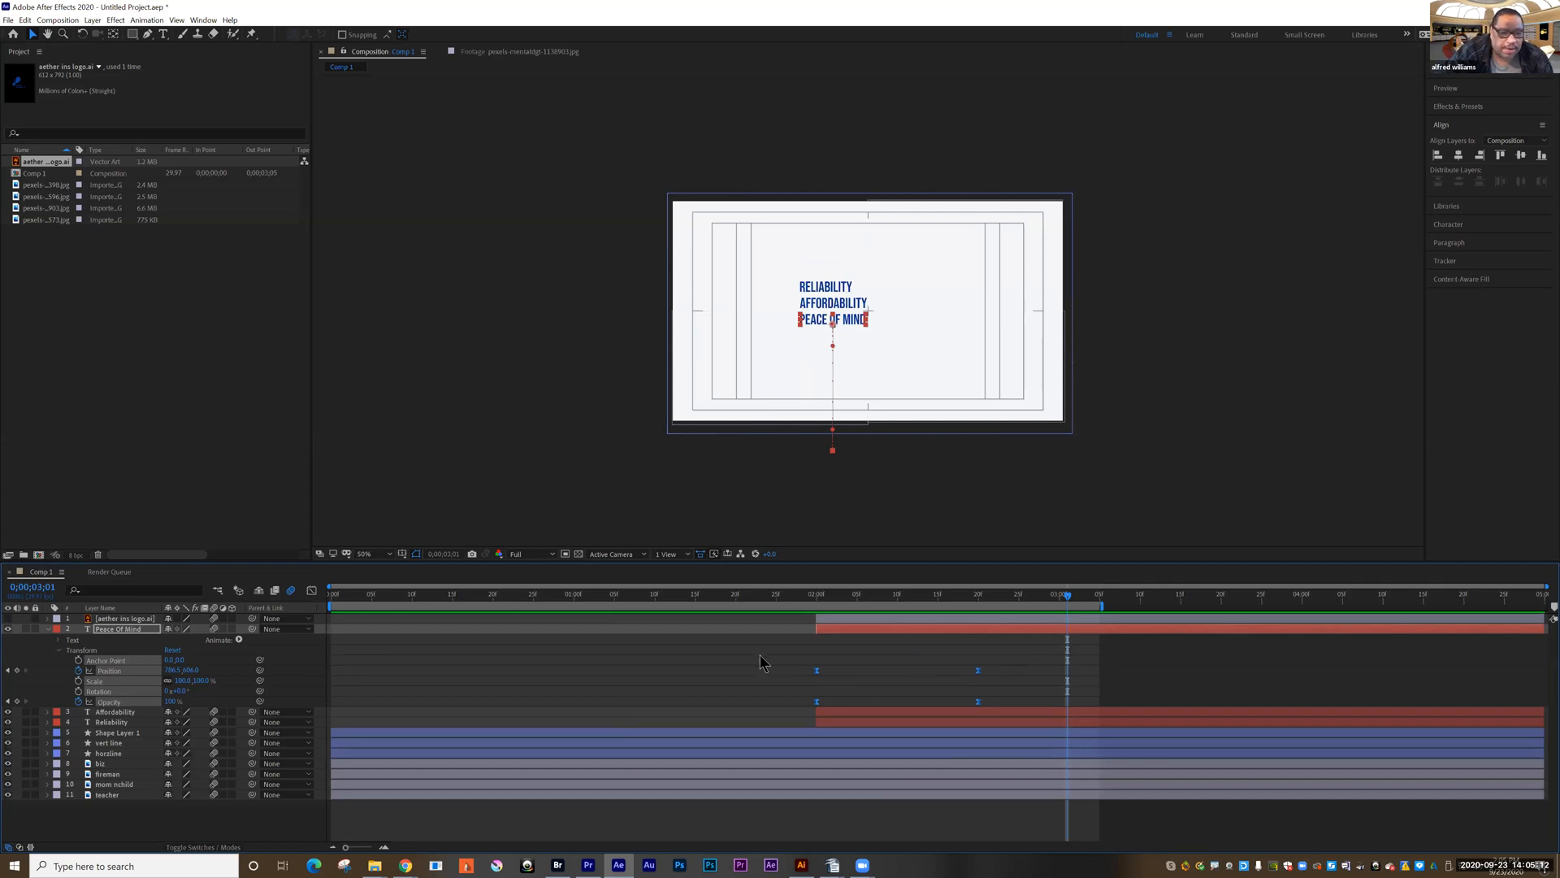
left_click_drag(1004, 603, 978, 606)
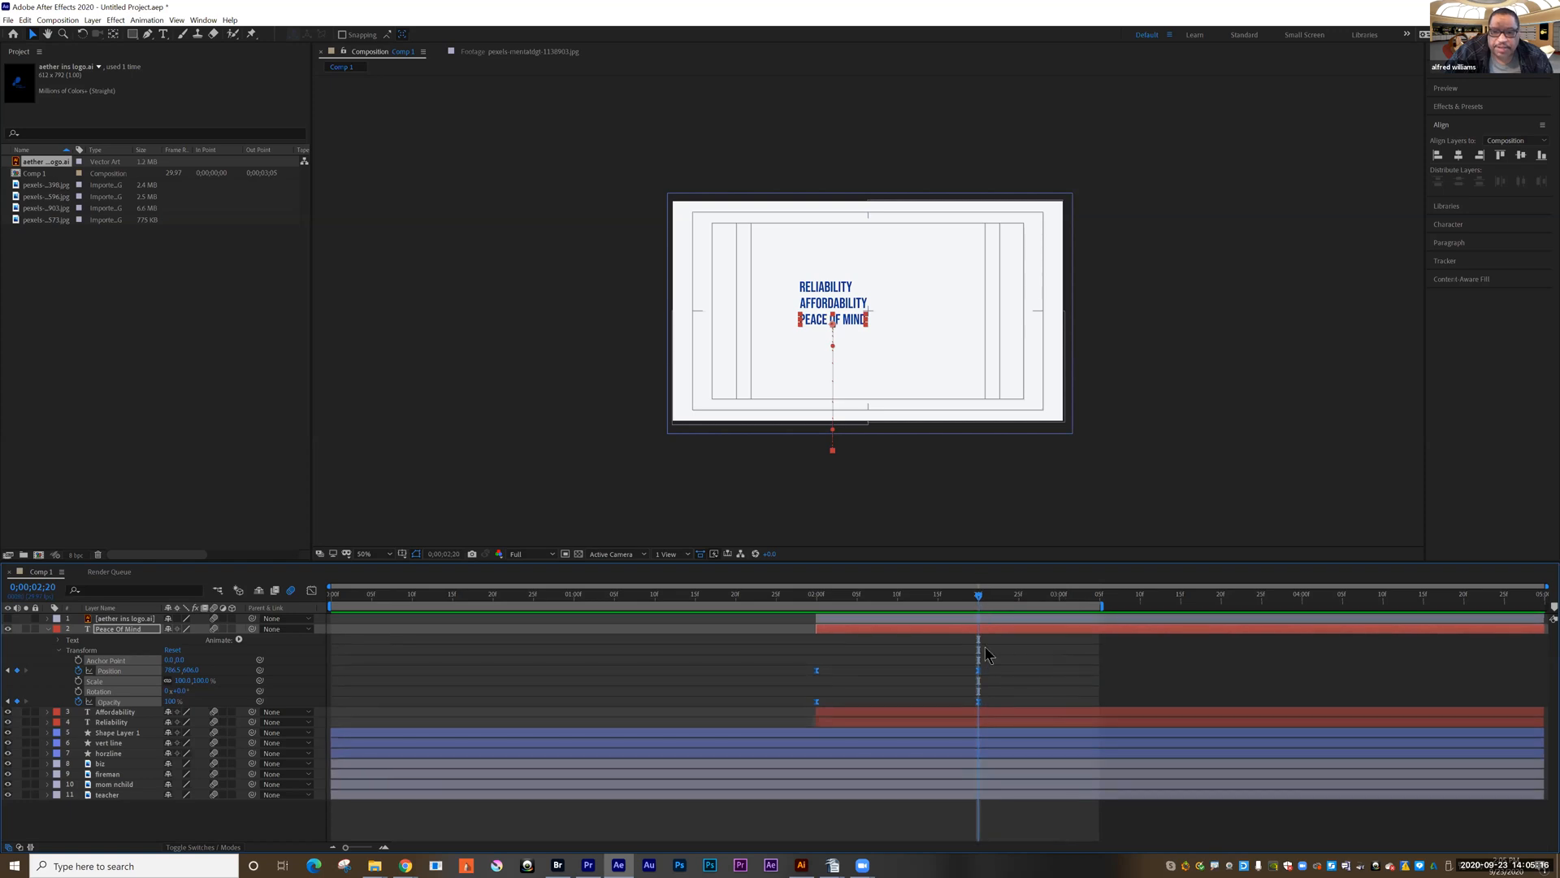
Step: Extend the work area to 0;00;03;10 and, at 0;00;03;00, make the Aether Insurance logo layer visible with its transform properties expanded
left_click(47, 629)
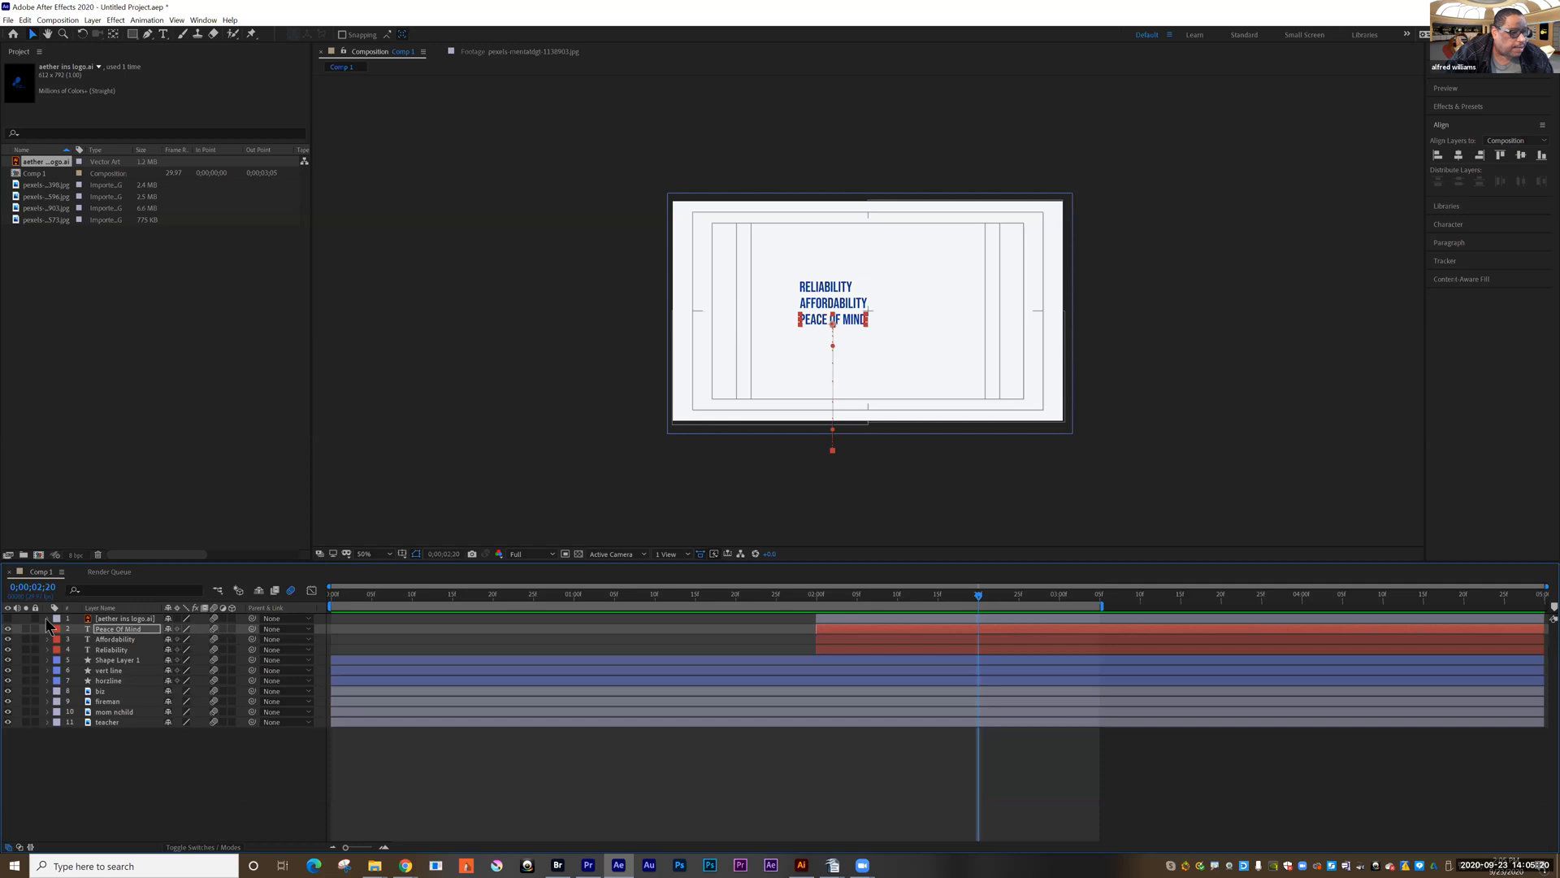
left_click(46, 620)
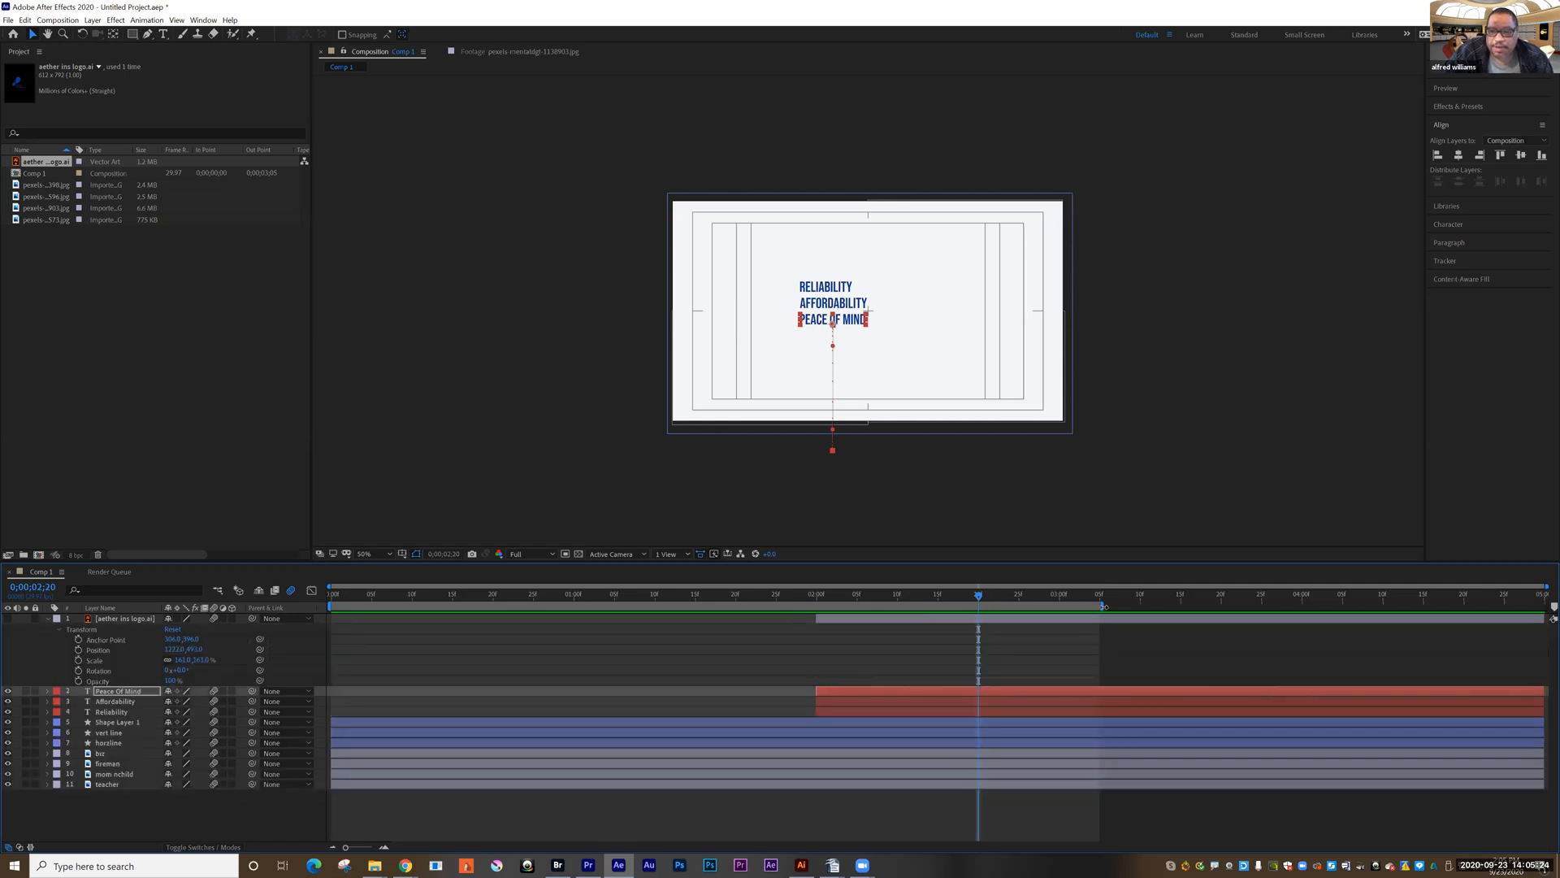
left_click_drag(1105, 606, 1145, 606)
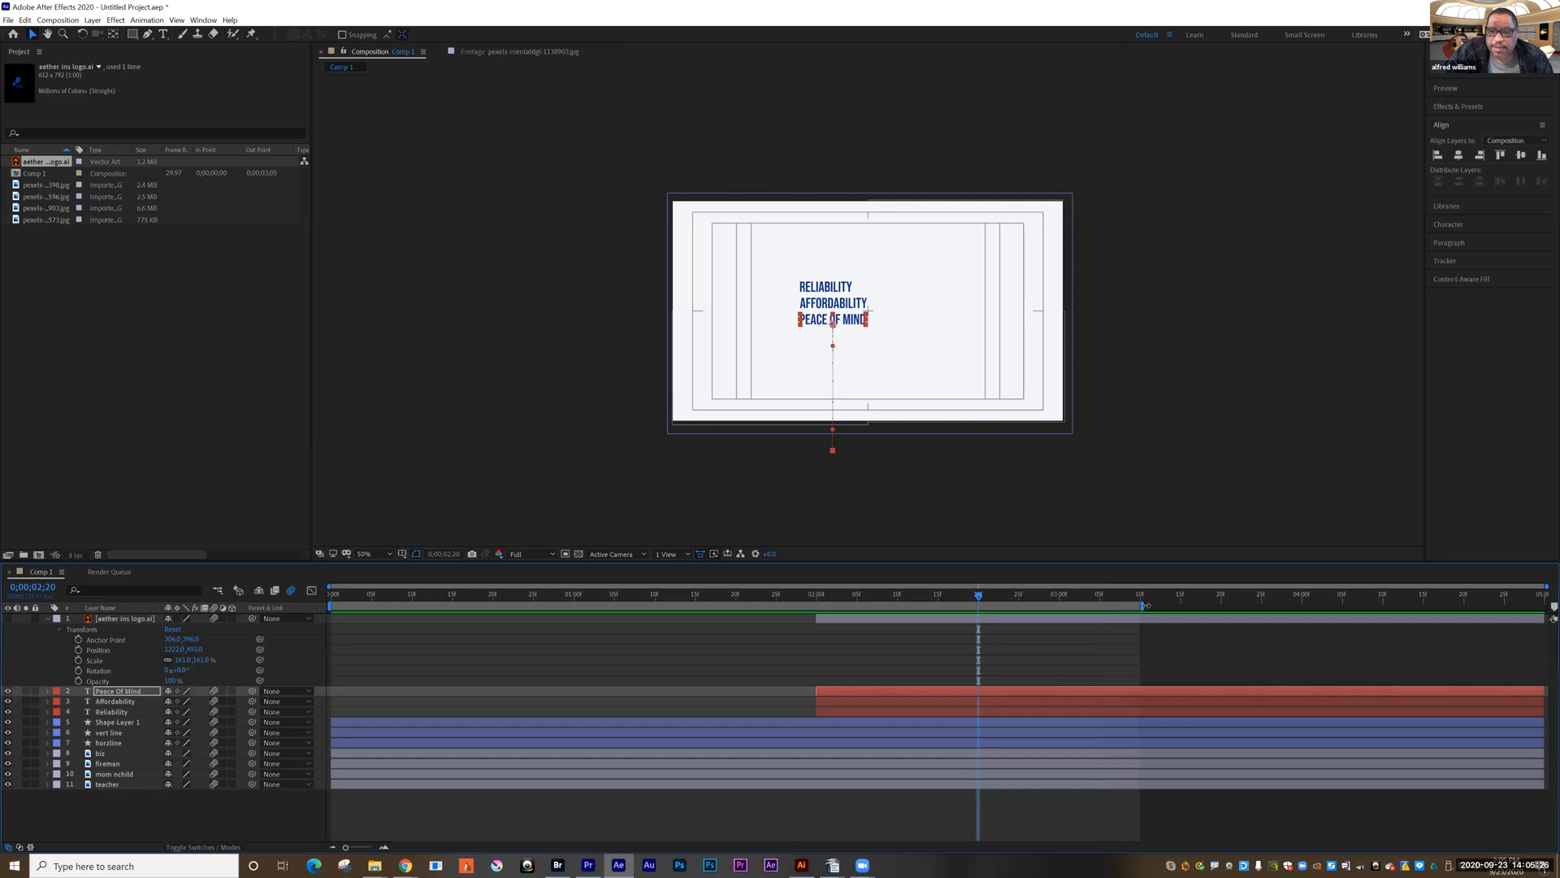
left_click_drag(1065, 596, 1059, 597)
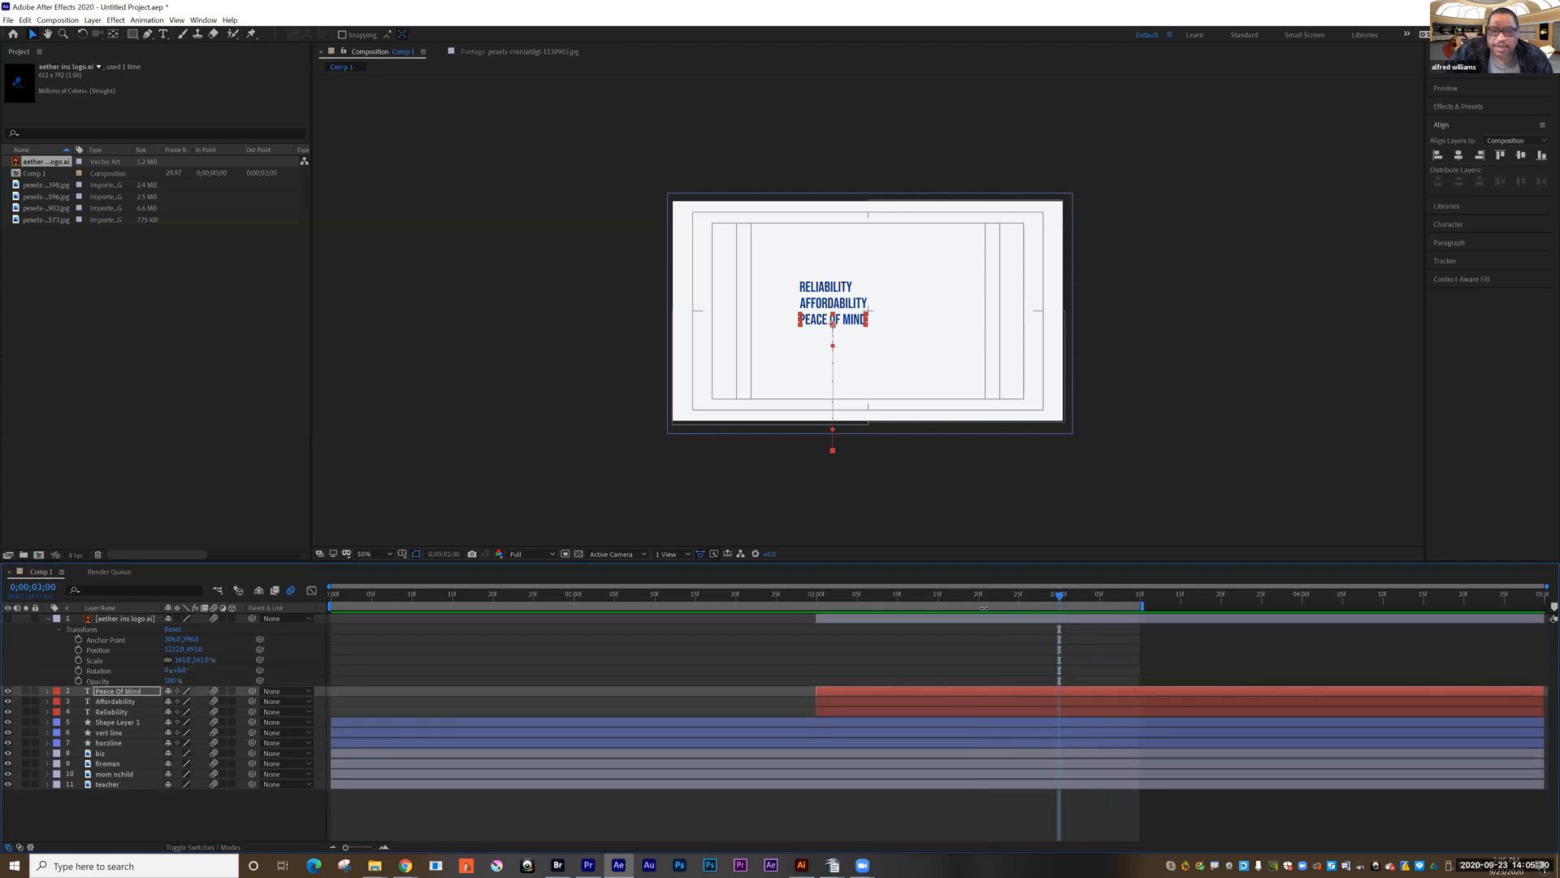
left_click(8, 619)
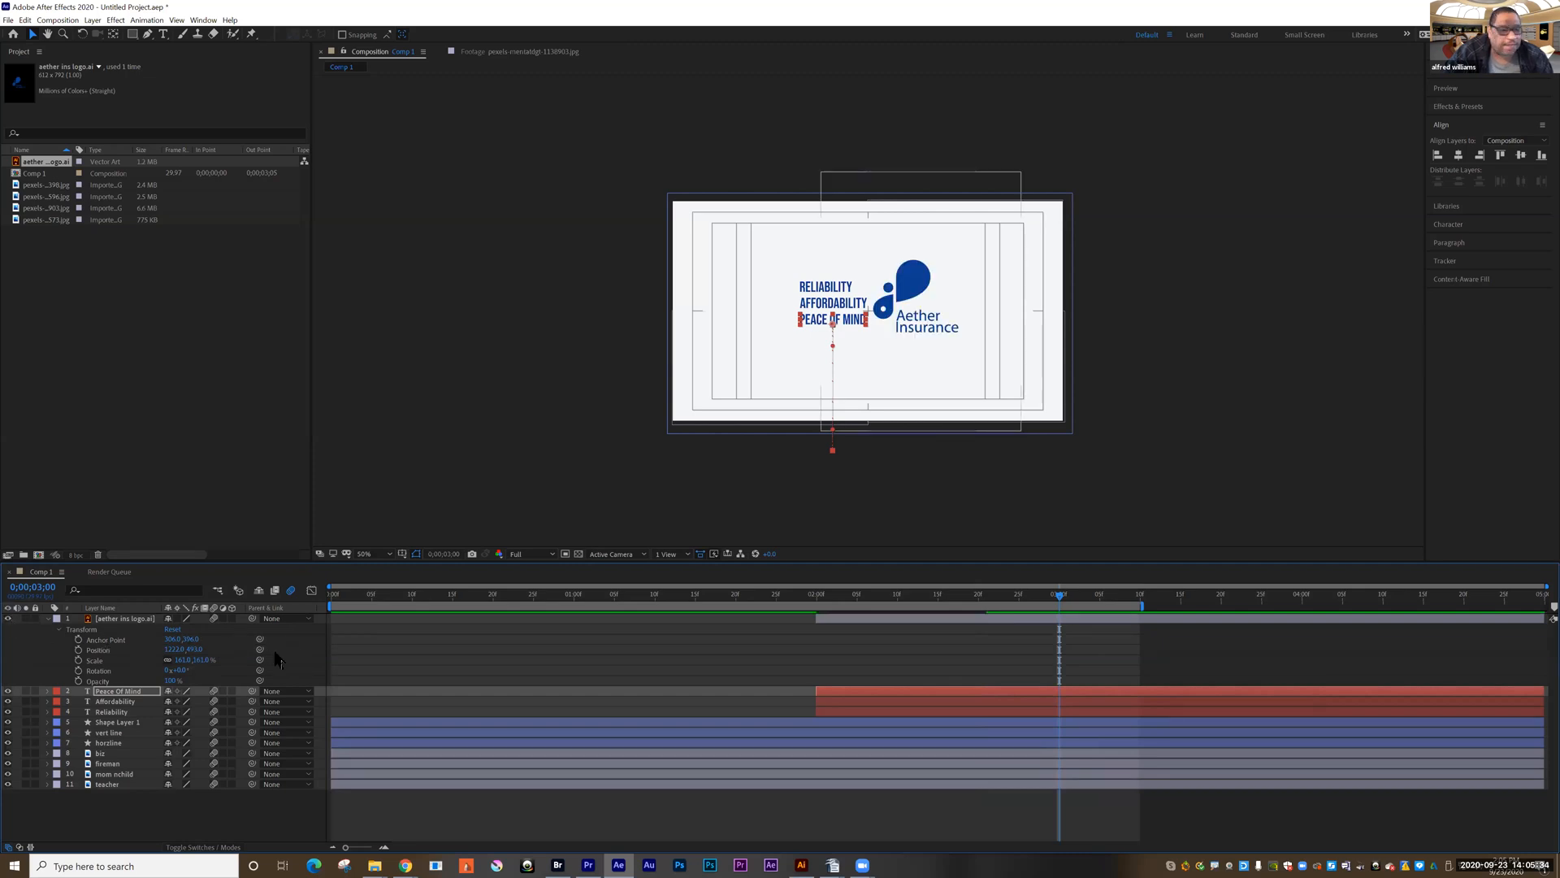
Step: Set starting keyframes for the logo layer's position, opacity and scale at 0;00;03;00
left_click(79, 650)
left_click(79, 681)
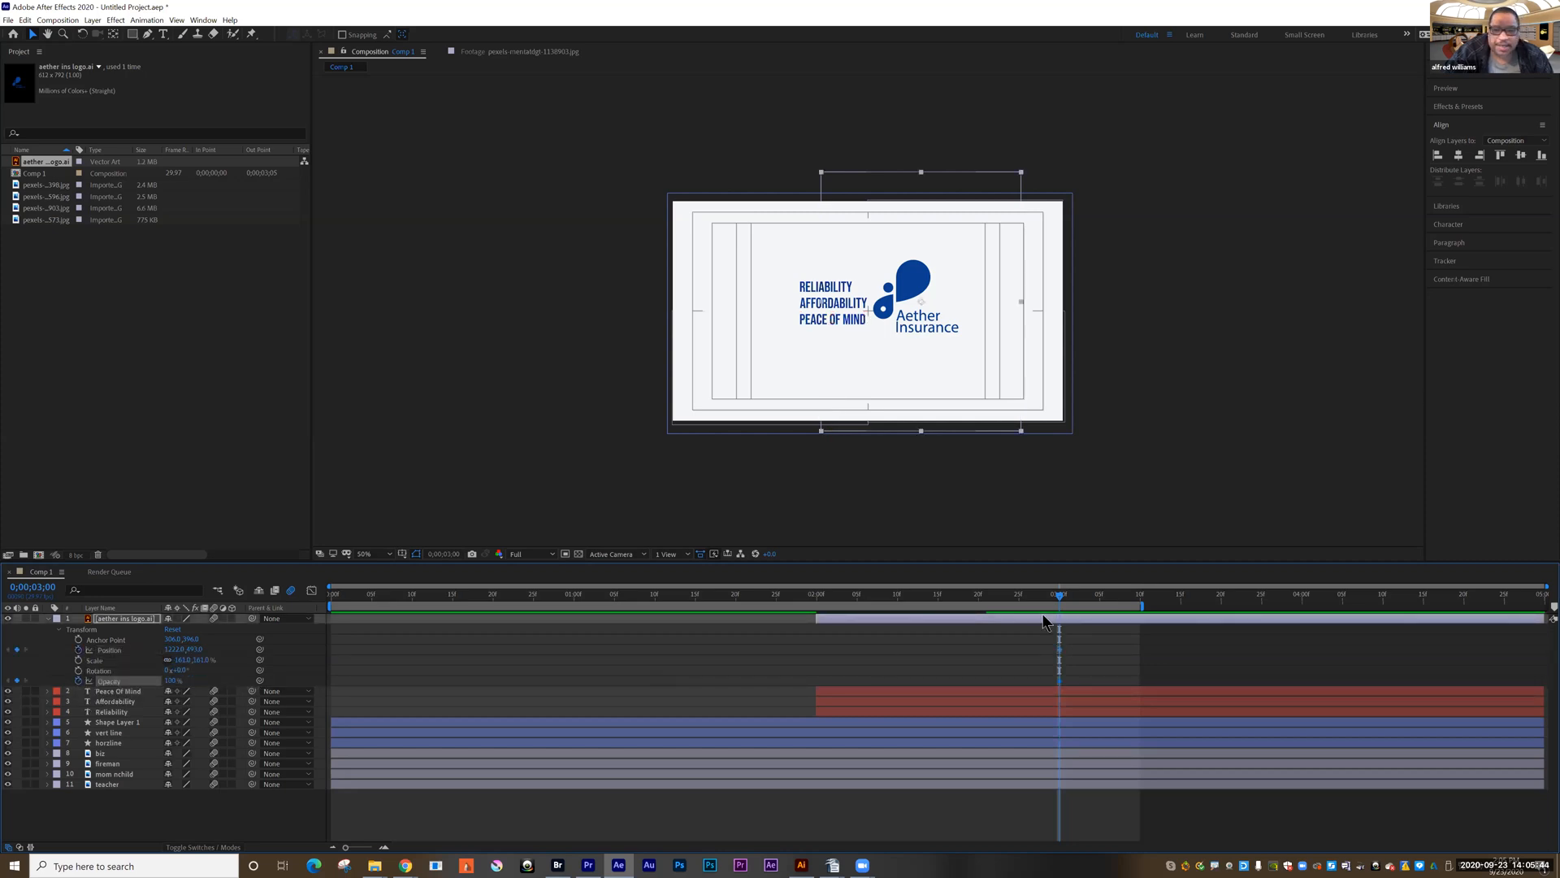
left_click_drag(1048, 599, 993, 603)
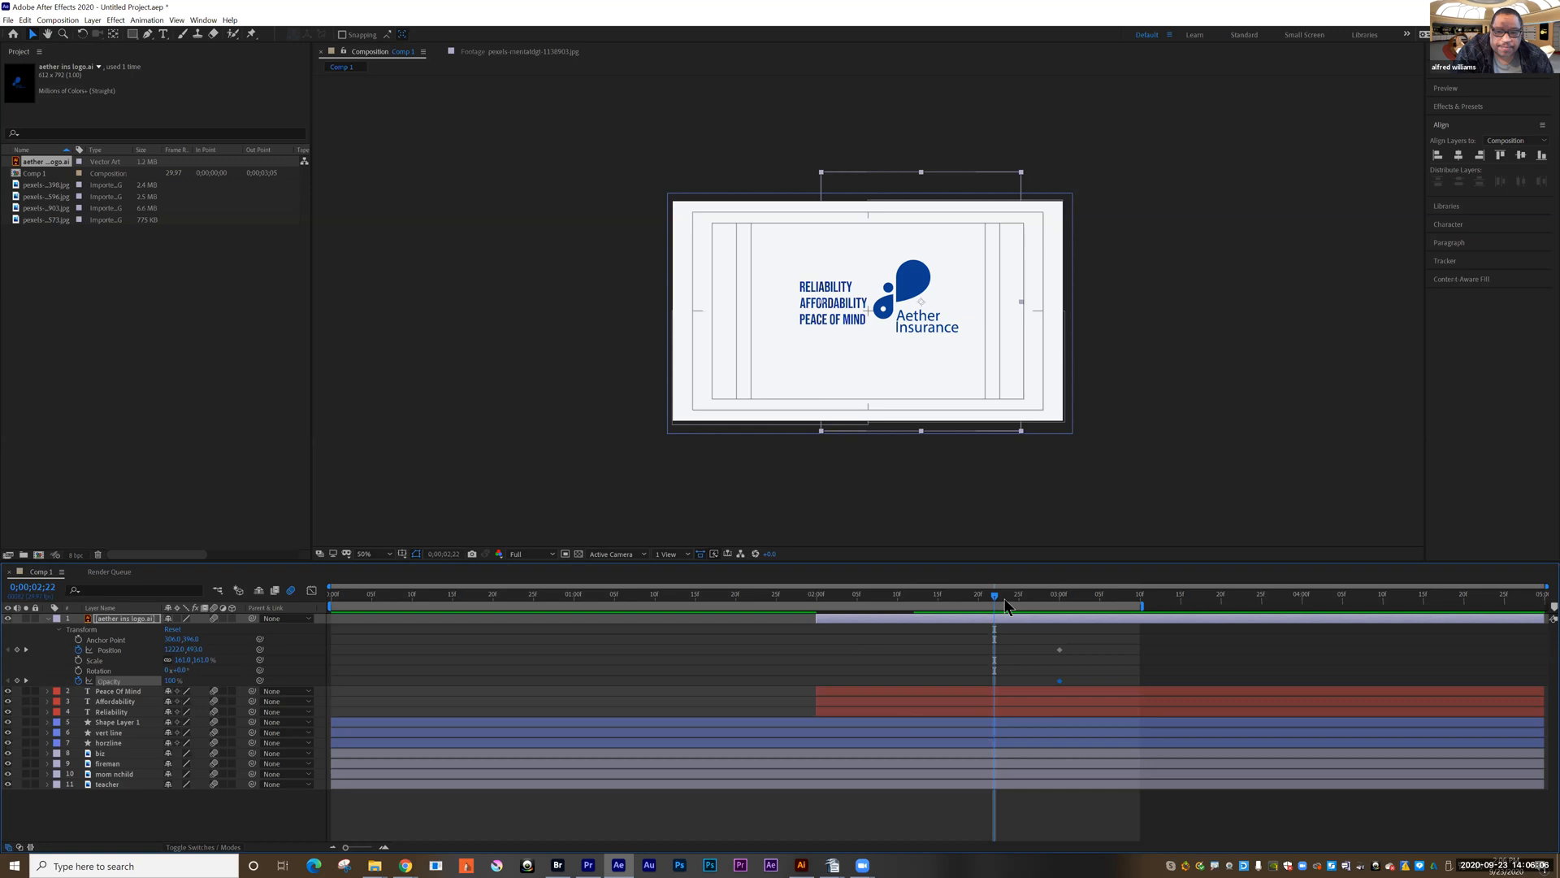
left_click_drag(1006, 599, 1062, 602)
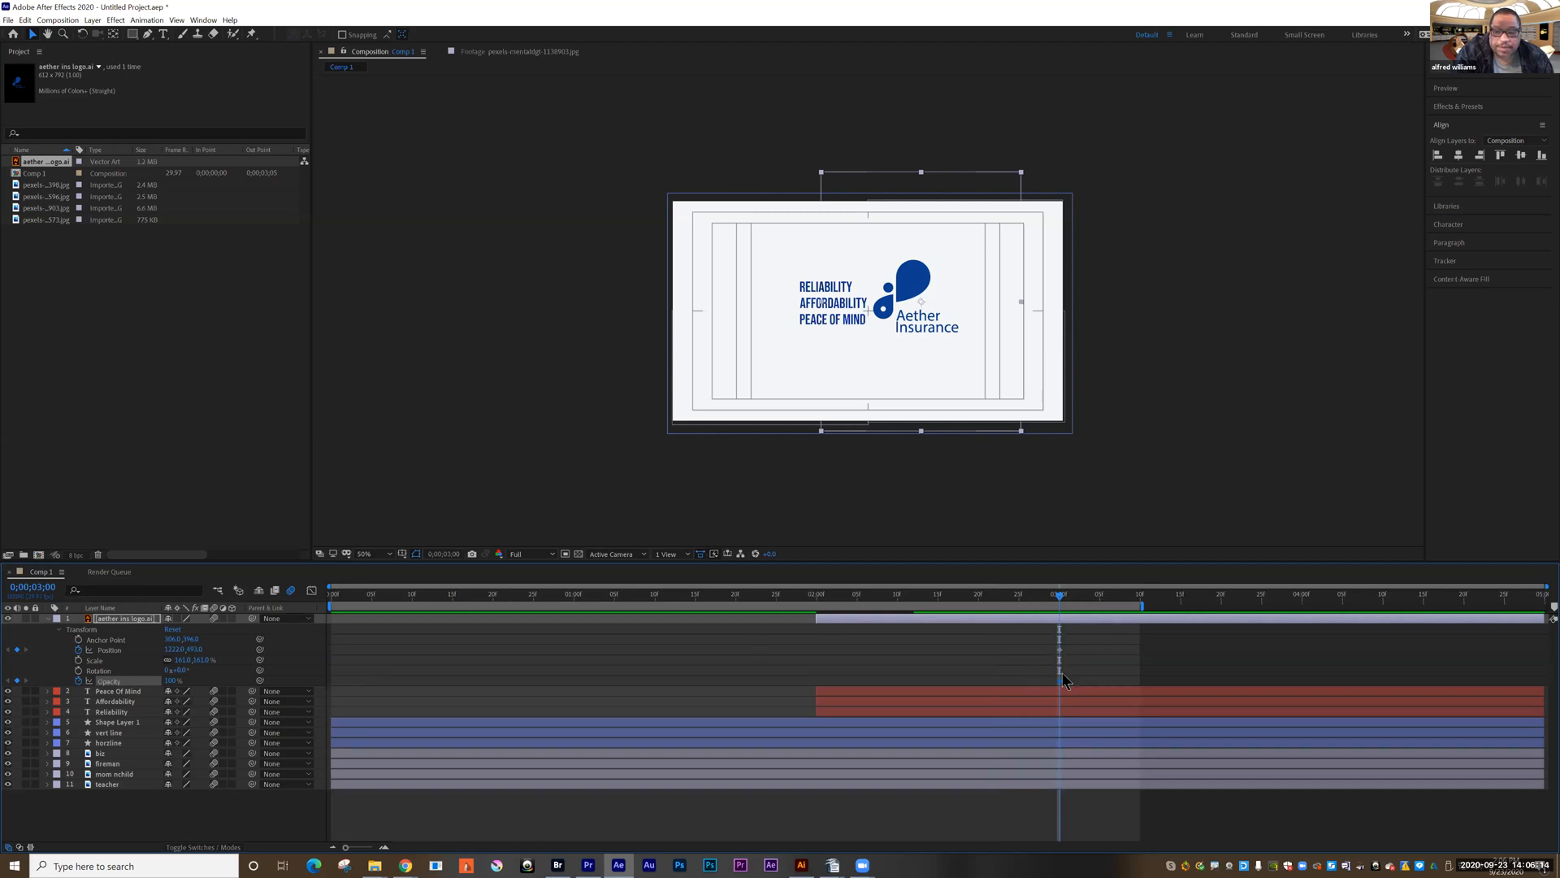
left_click(79, 659)
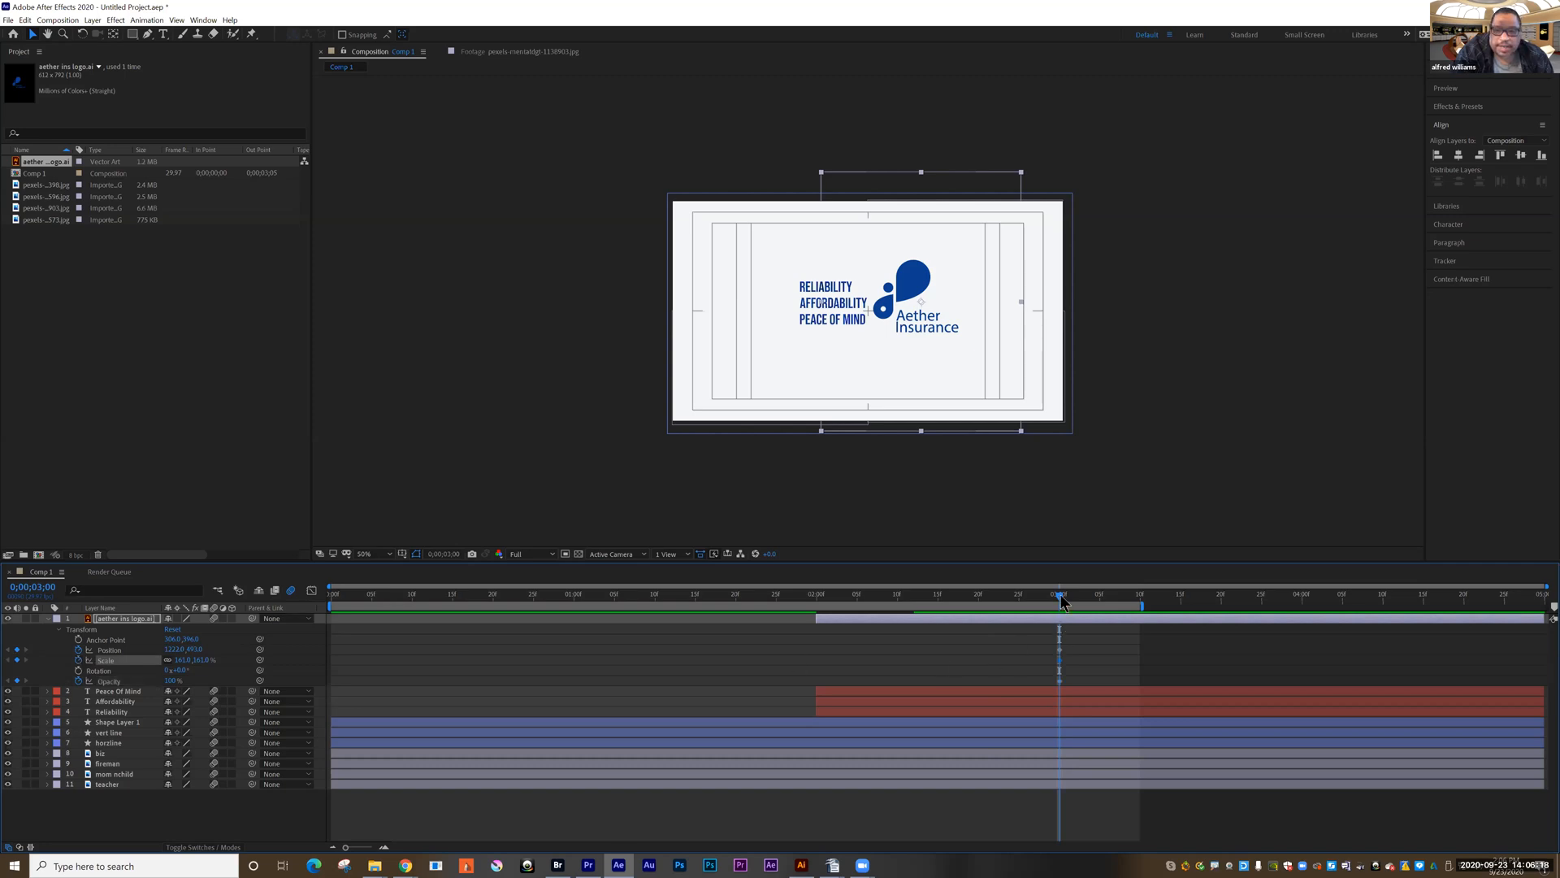
Step: At 0;00;02;20, keyframe the logo at 50% scale and 0% opacity, moved down and inward beside the end of the text lines
left_click_drag(1048, 602, 983, 618)
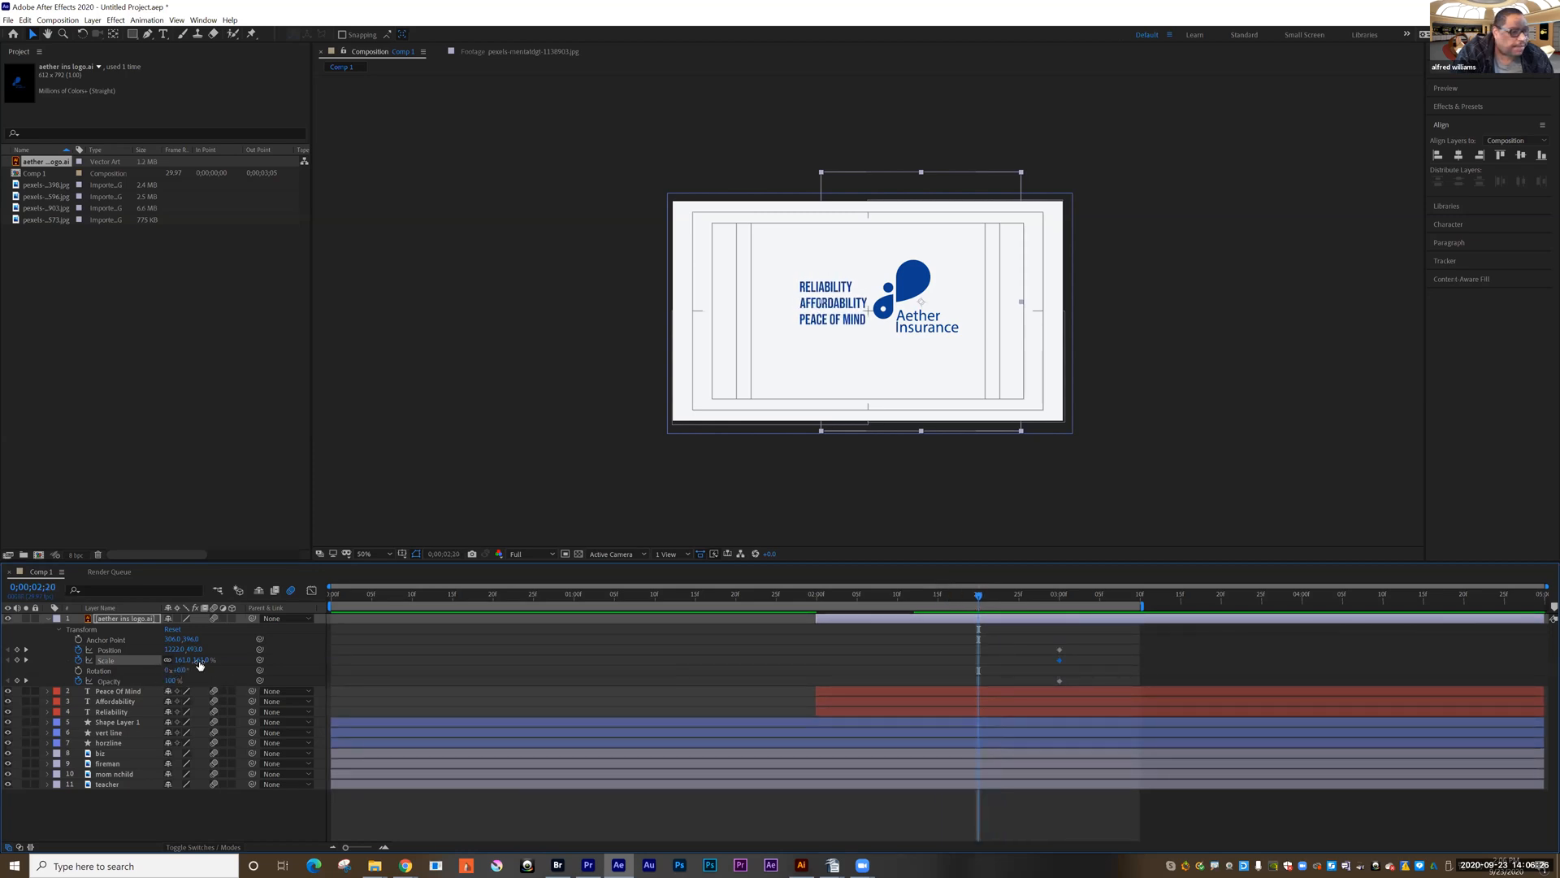
type("79")
key("Return")
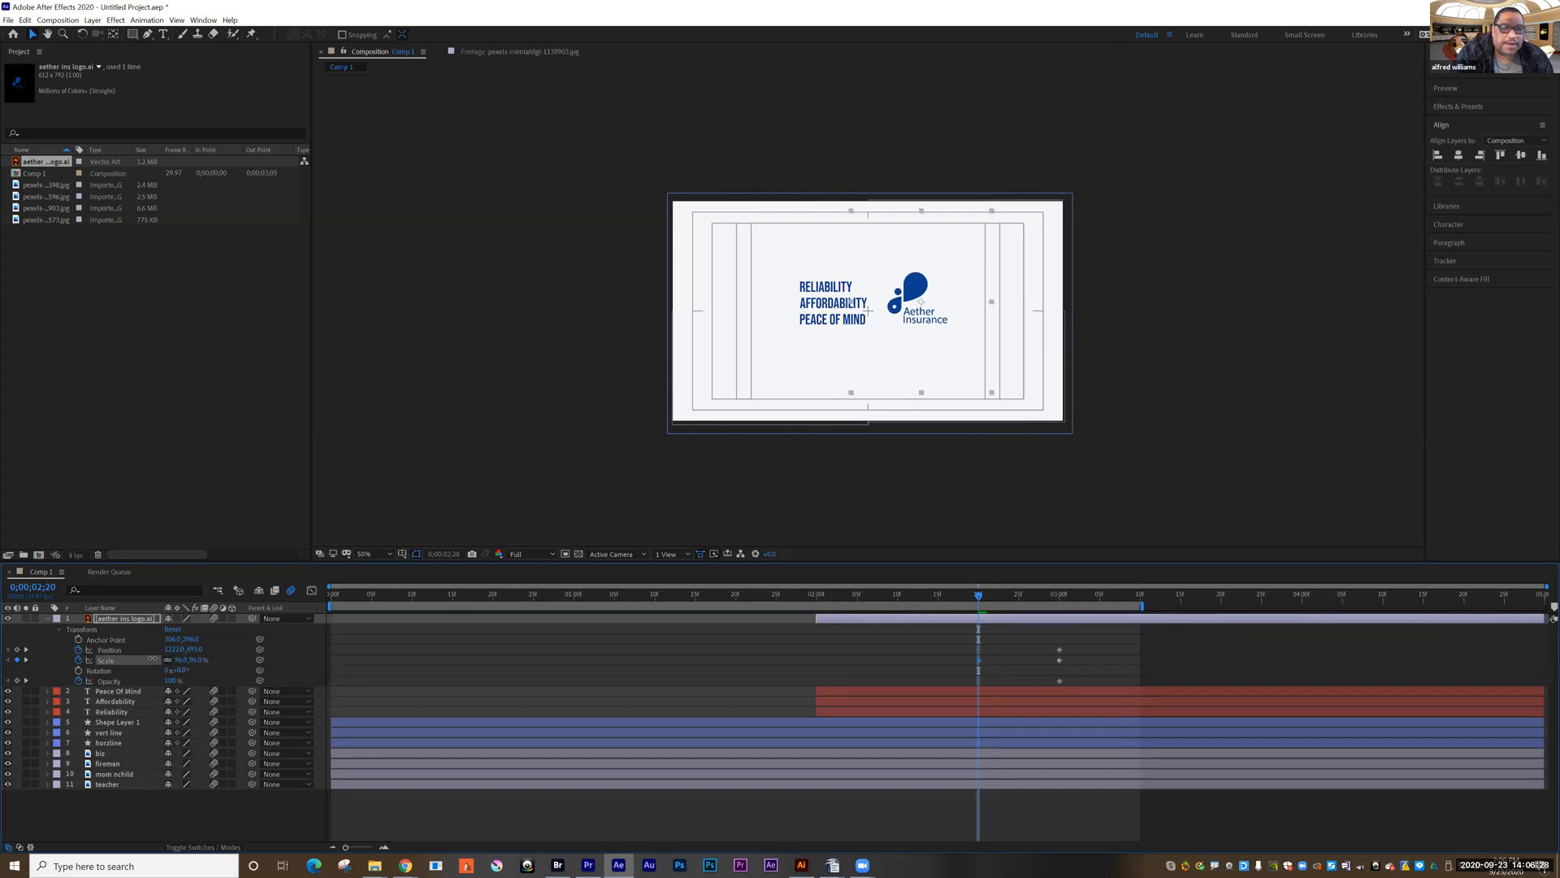
left_click_drag(149, 658, 139, 659)
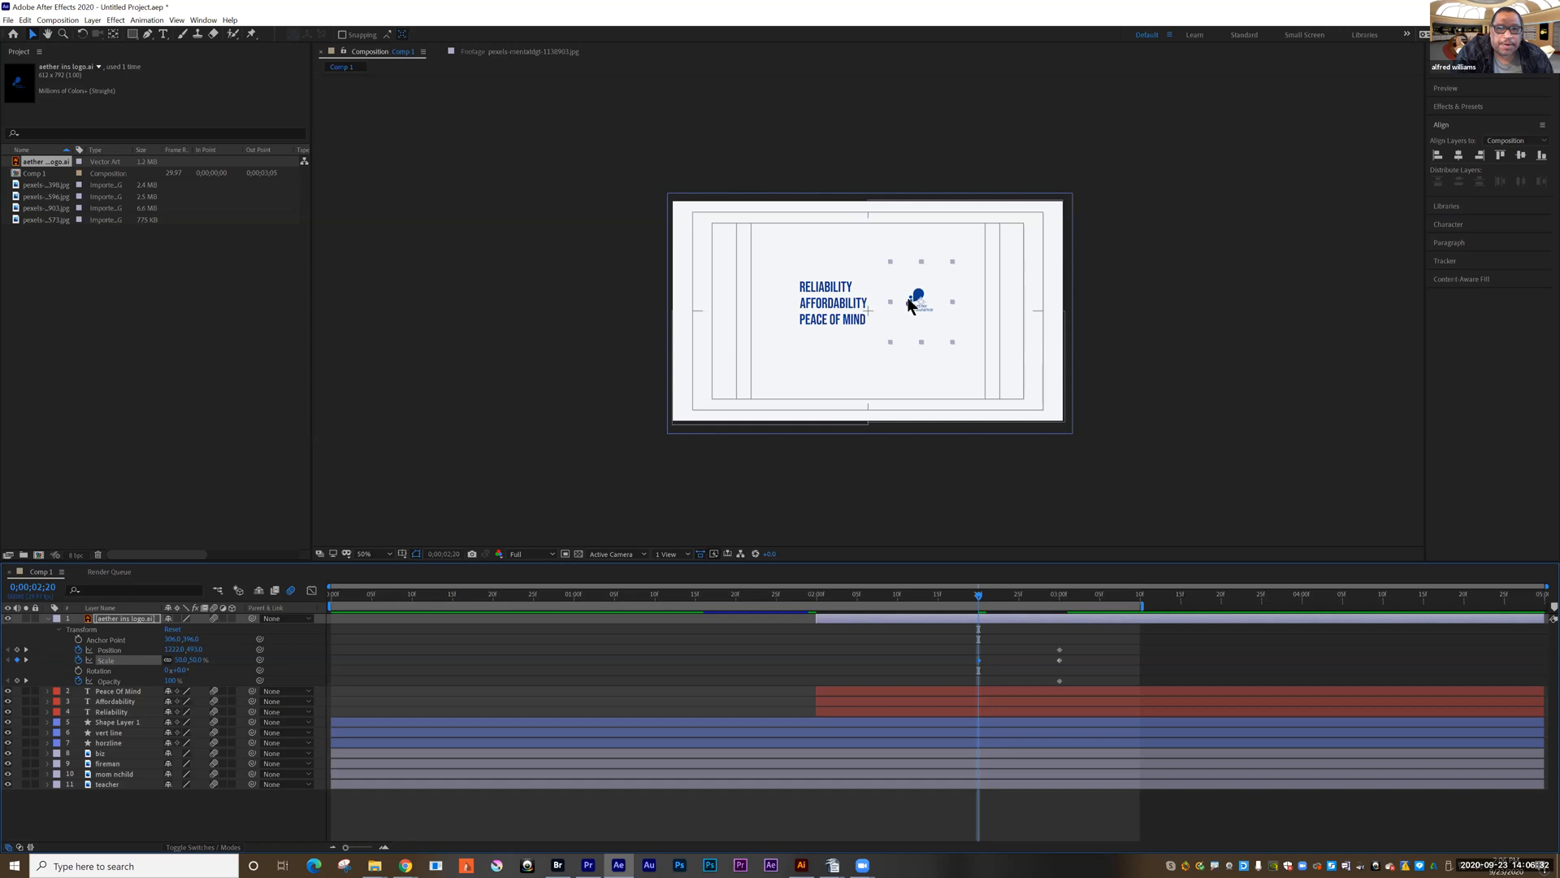
left_click_drag(913, 301, 878, 312)
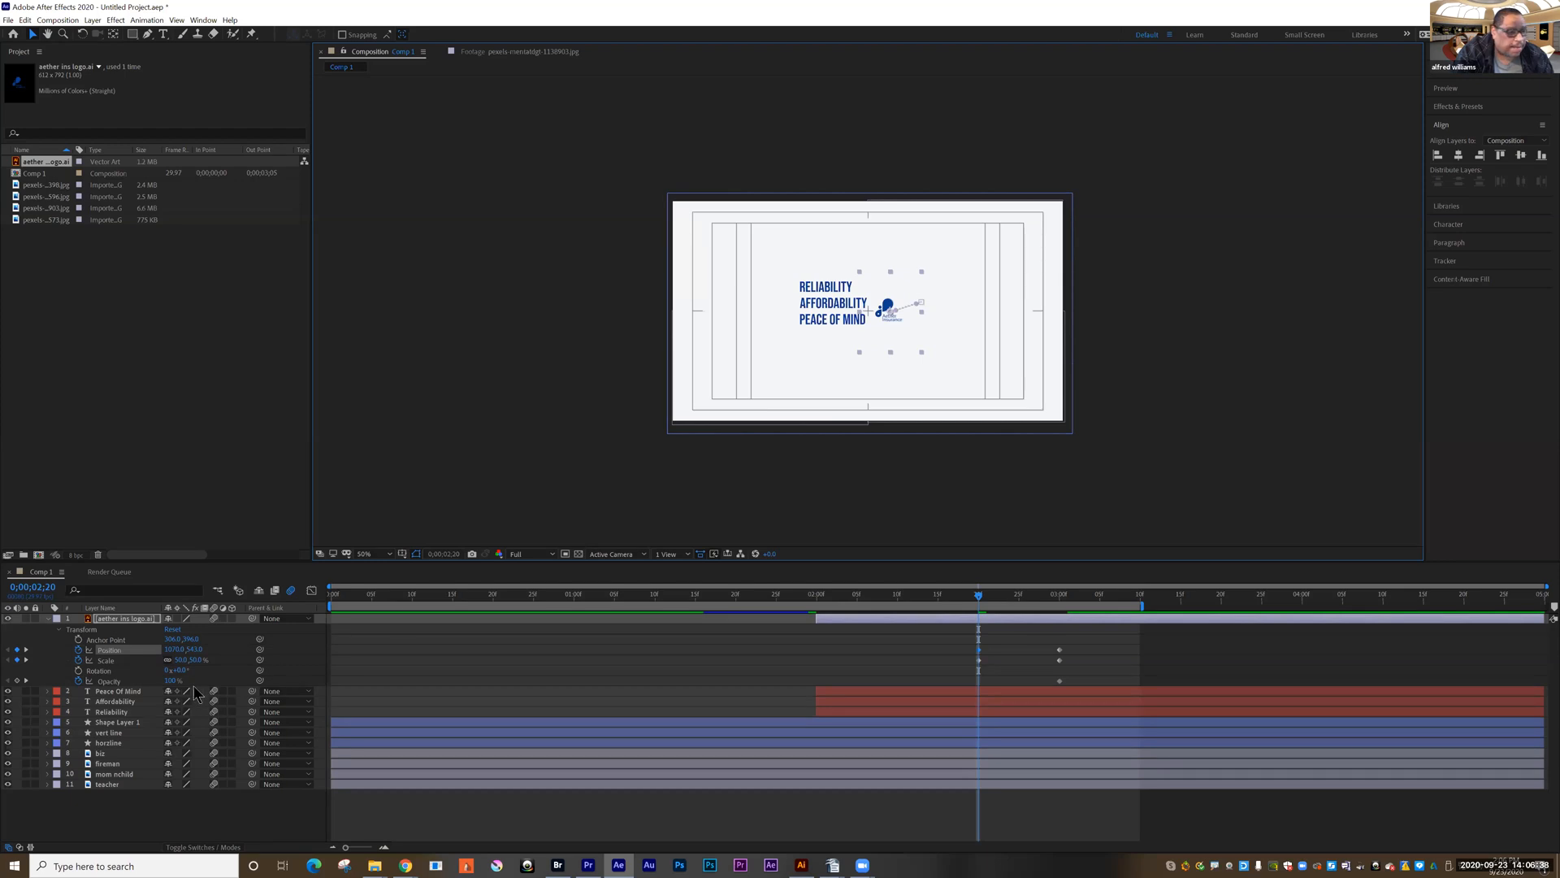
left_click_drag(170, 680, 59, 682)
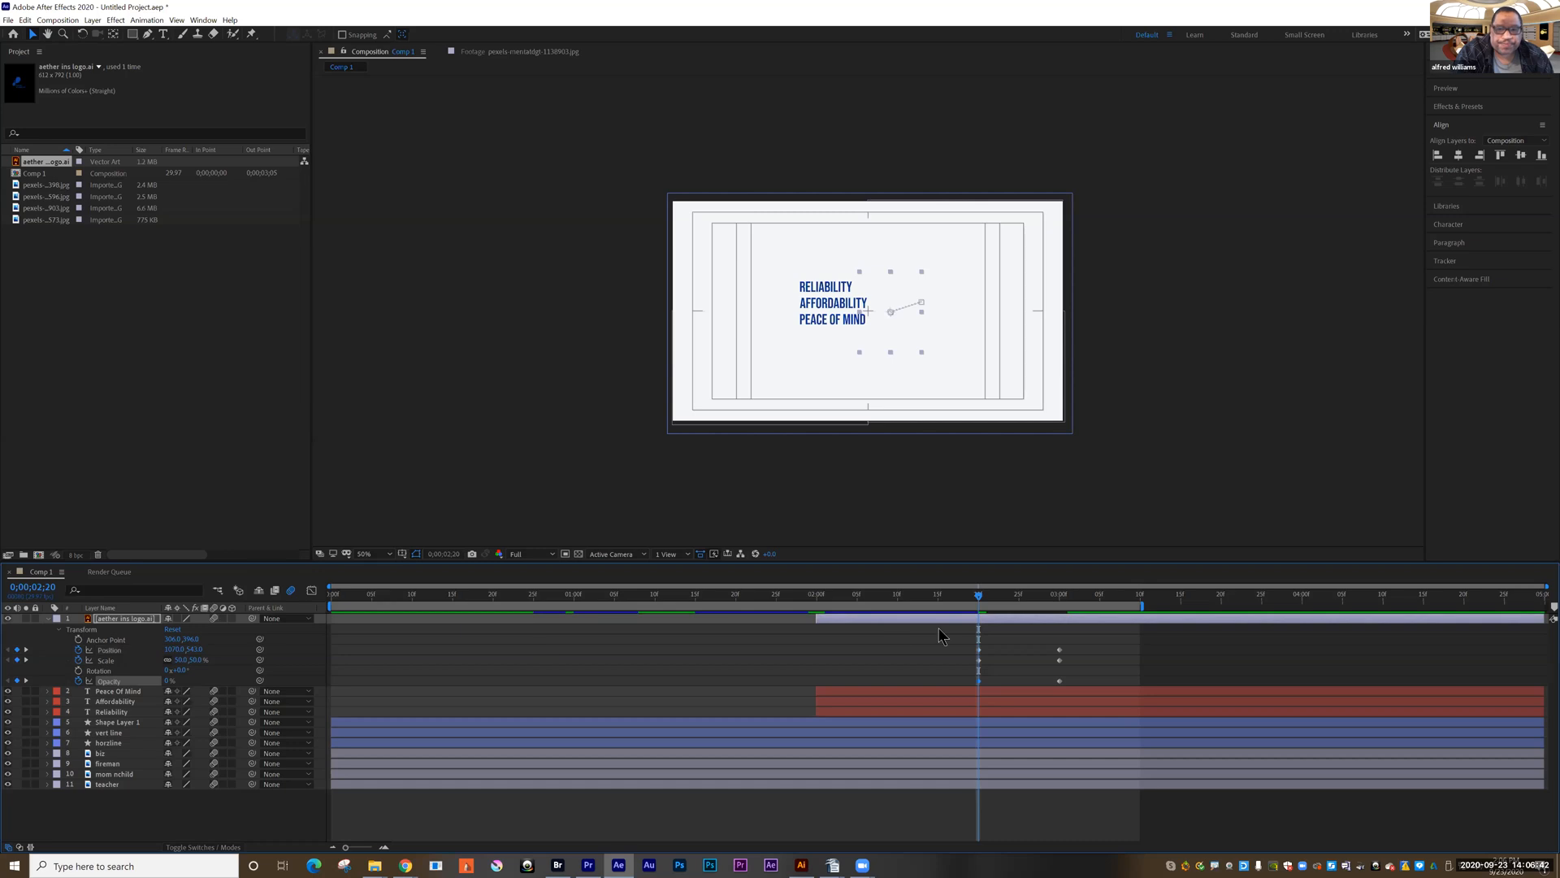
Step: Extend the work area to 0;00;04;00 and preview the composition from the start to check the logo animation
key("space")
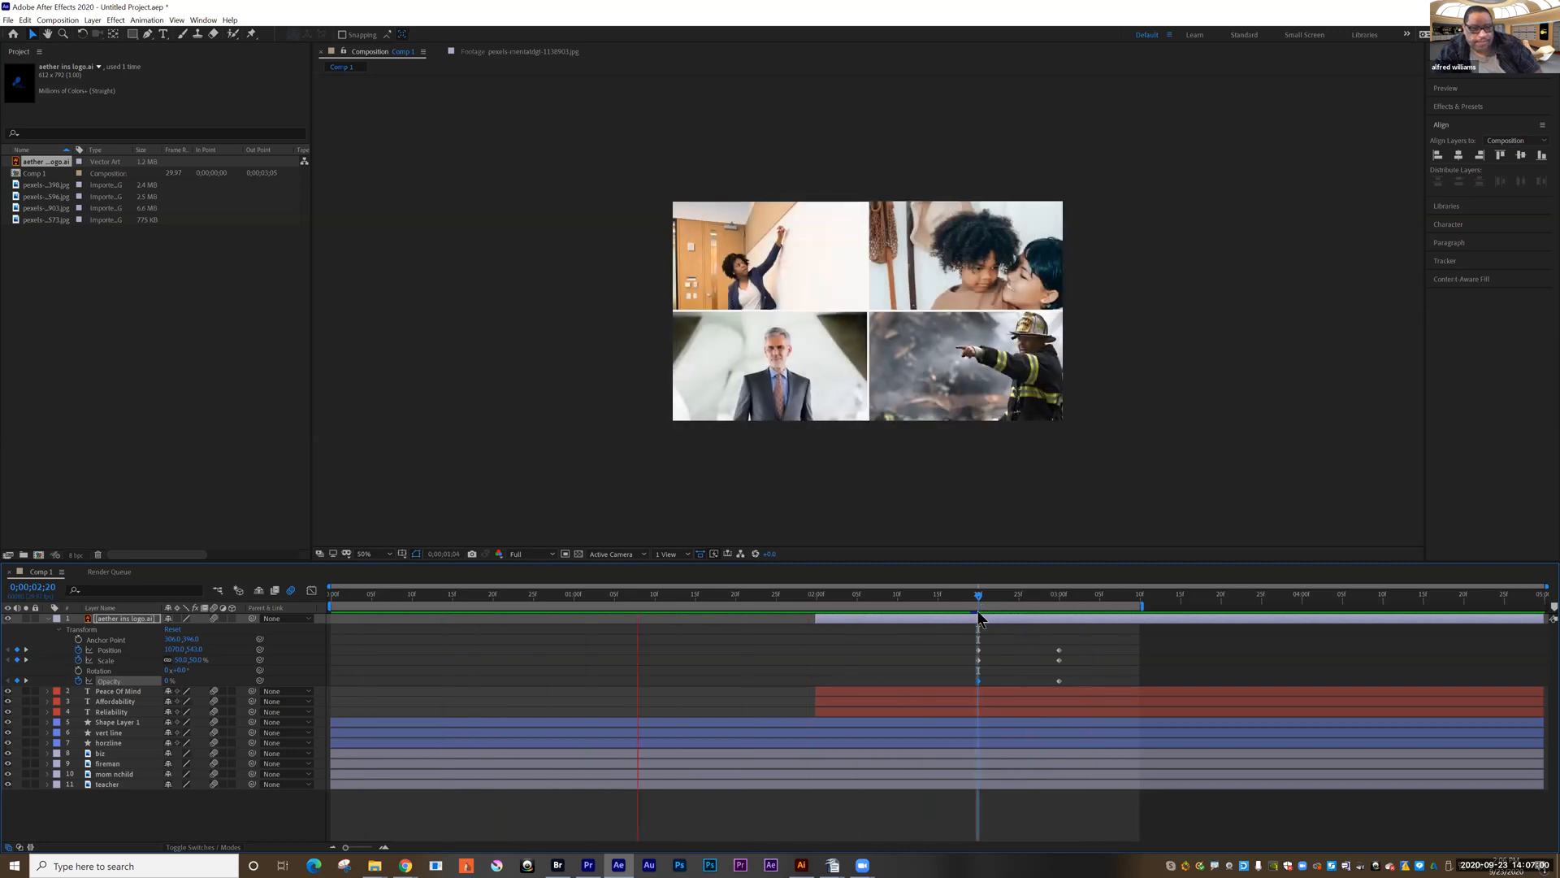
key("space")
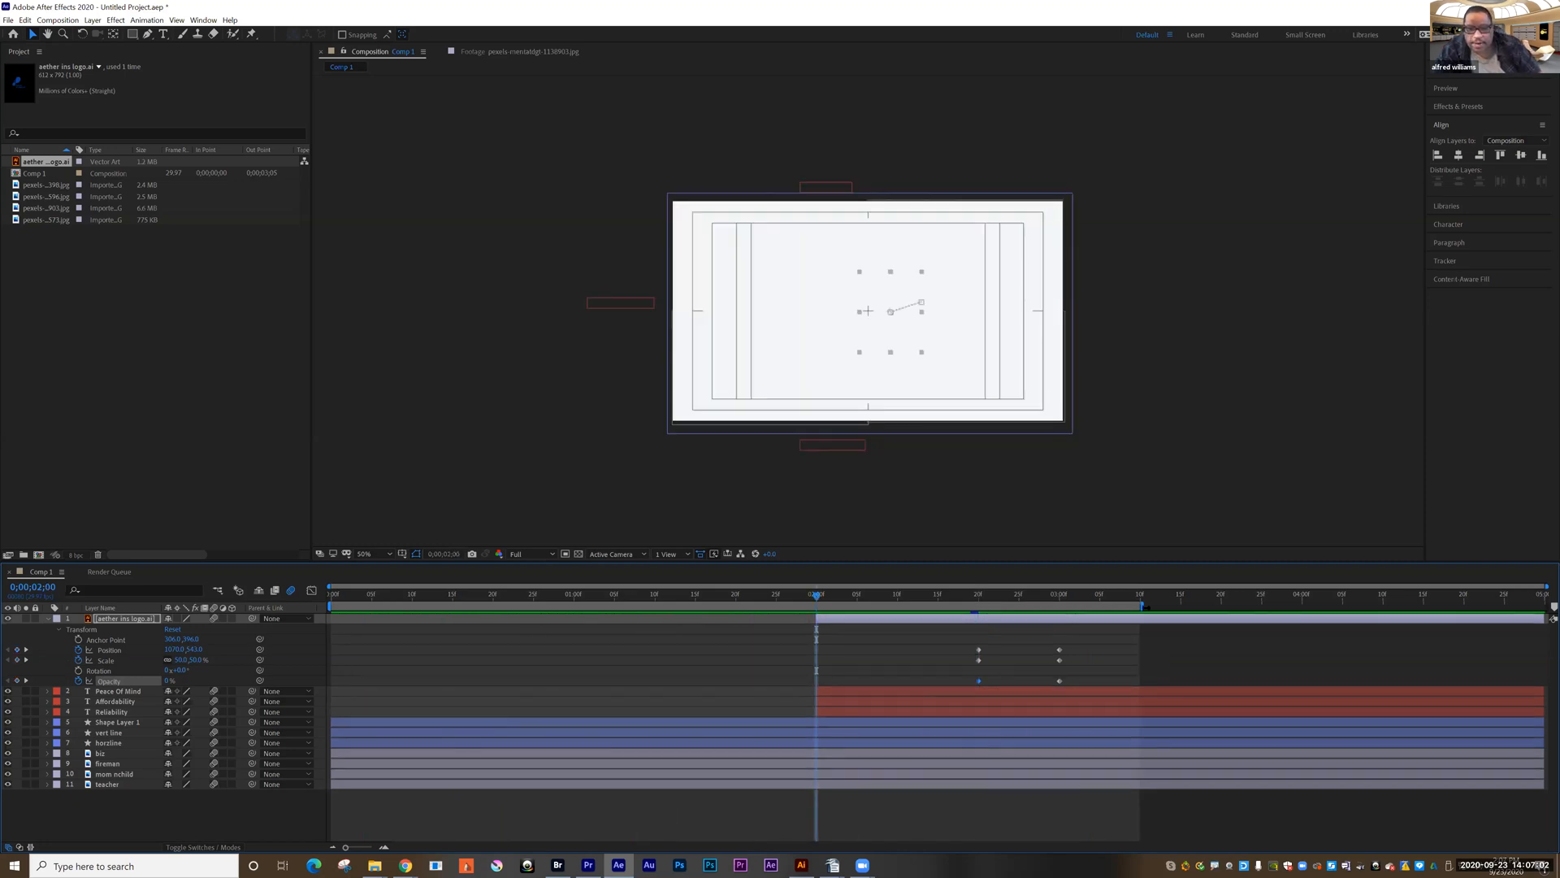
left_click_drag(1146, 606, 1306, 611)
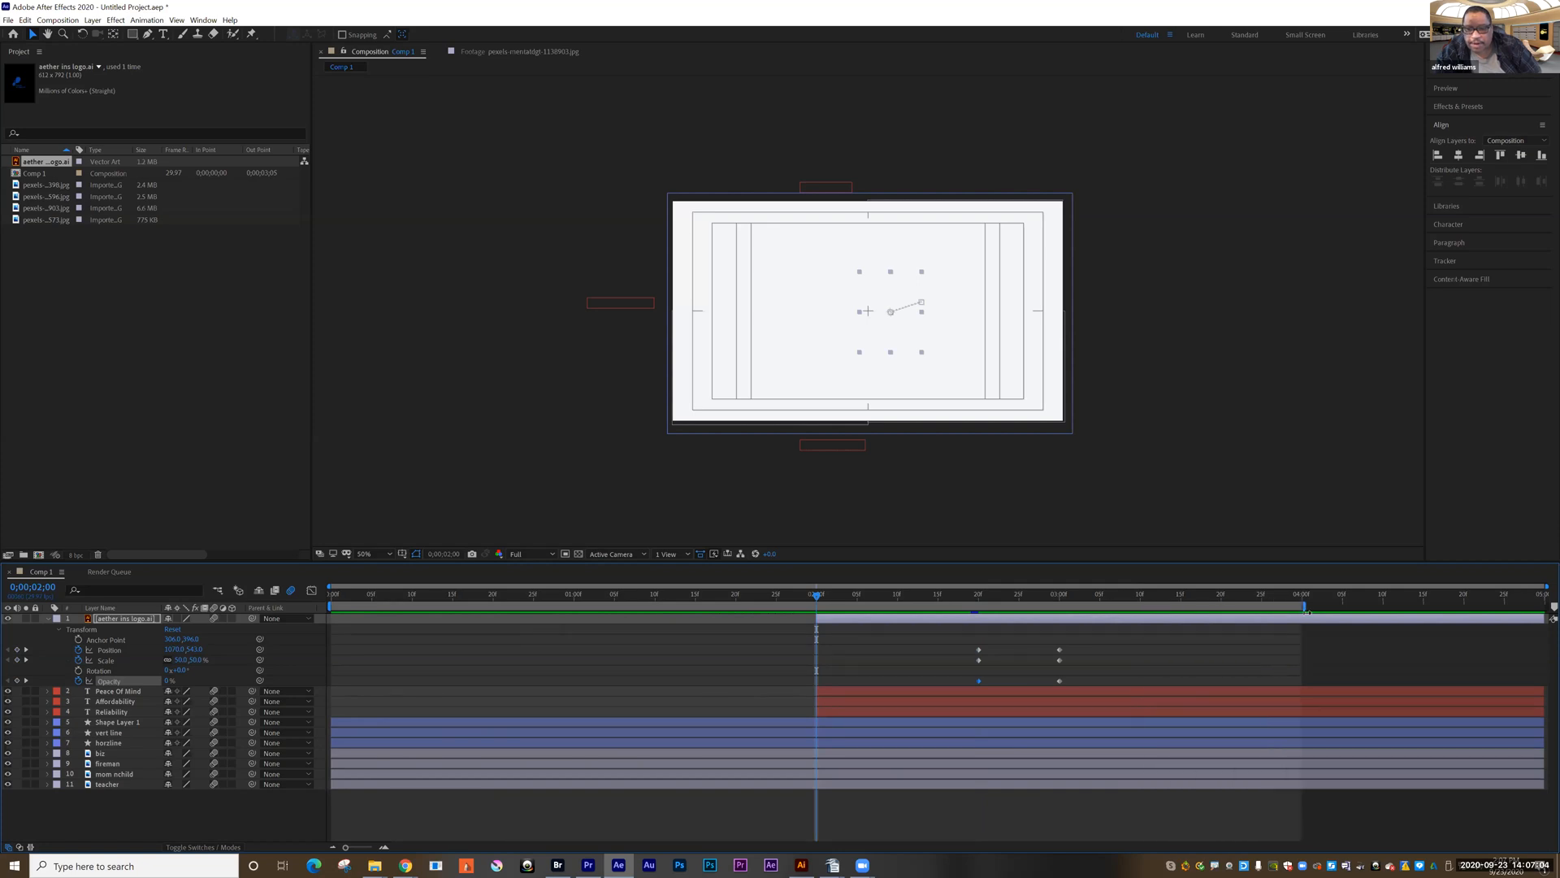
key("Page_Up")
key("Page_Up")
key("Page_Up")
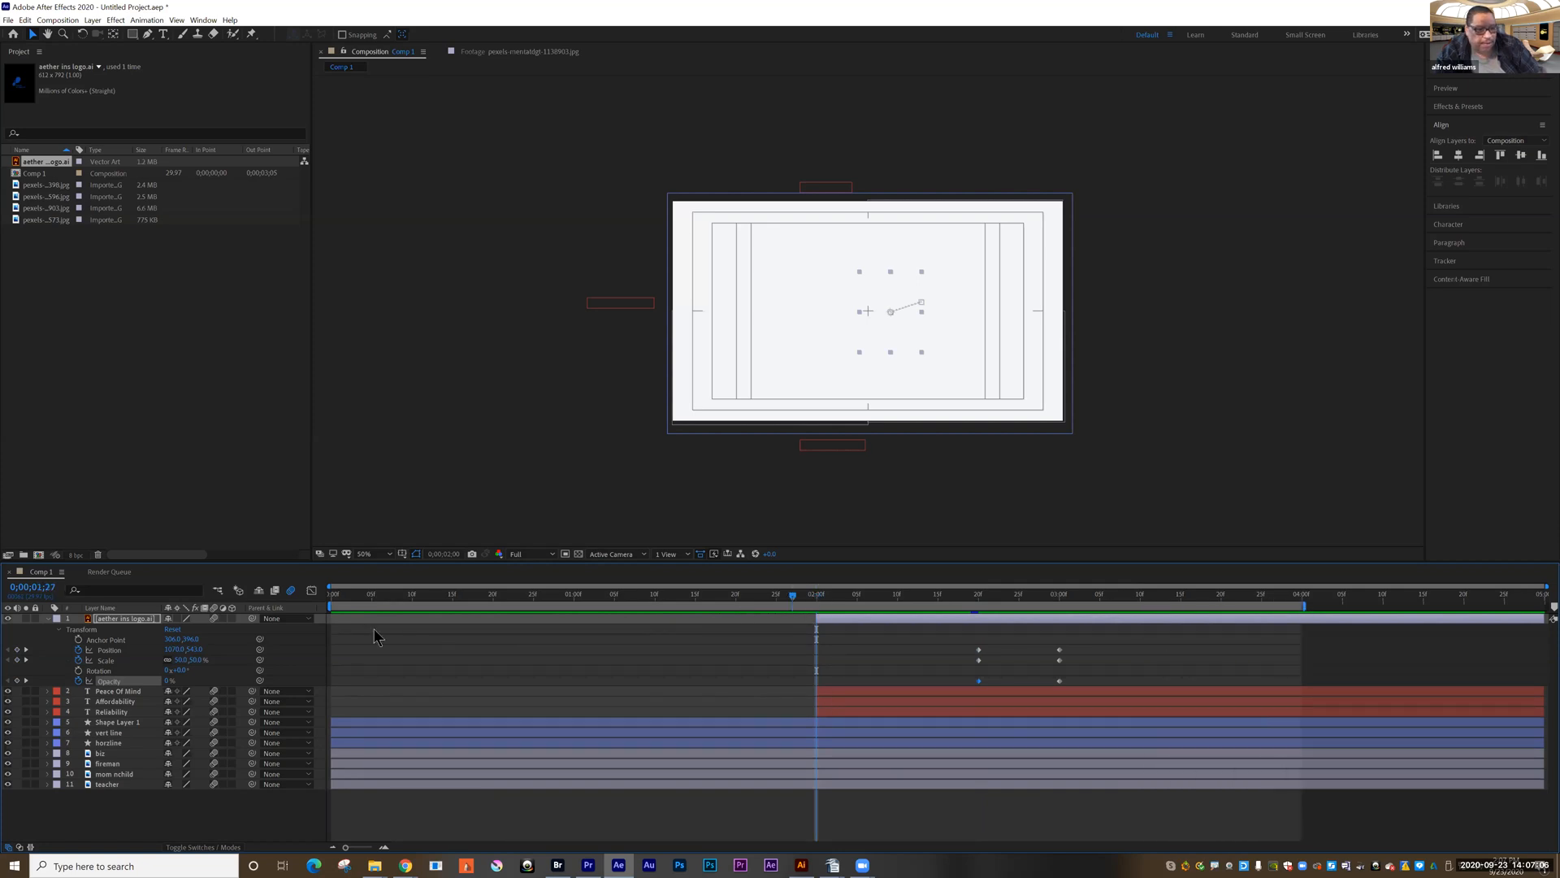
key("space")
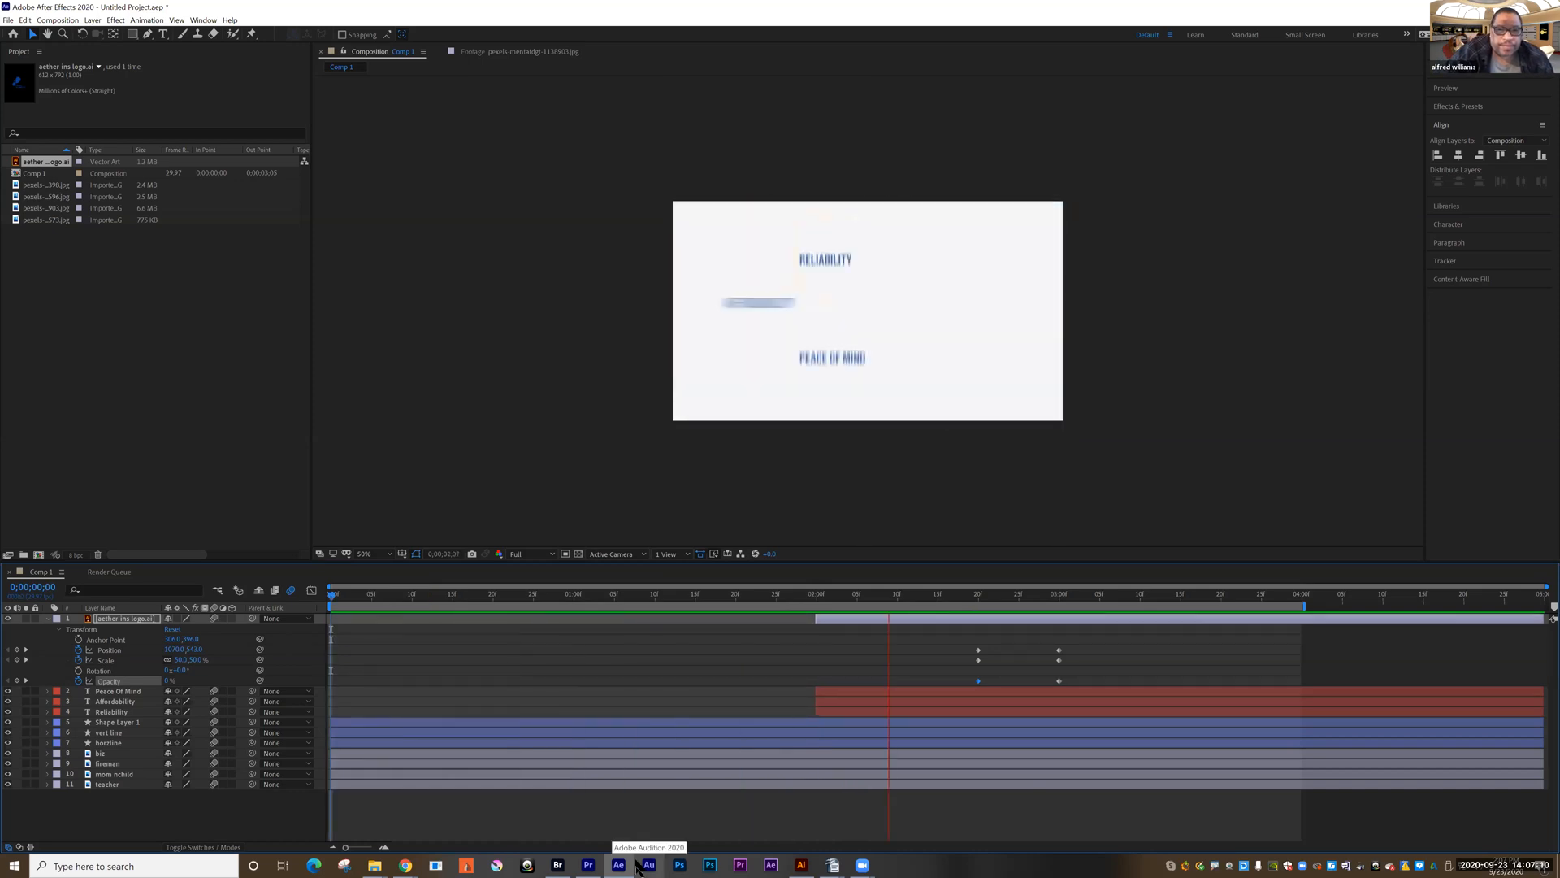
key("space")
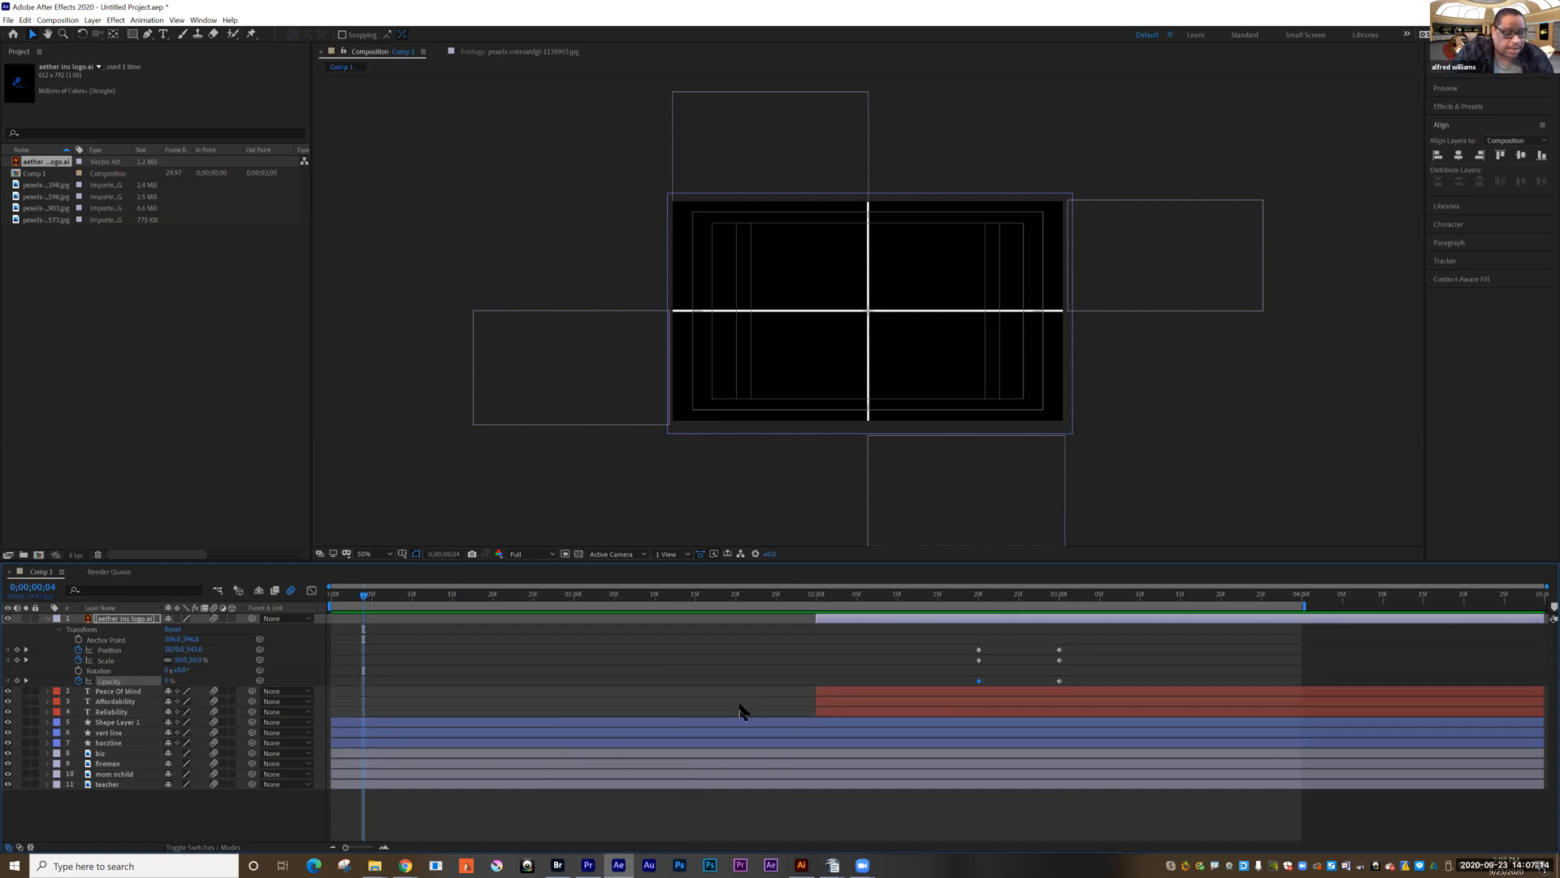
Step: Lower Shape Layer 1's opacity keyframe at 0;00;02;00 so the four photos show faintly through the white overlay
left_click_drag(436, 603, 703, 603)
mouse_move(841, 613)
left_mouse_down()
mouse_move(892, 618)
mouse_move(840, 626)
left_mouse_up()
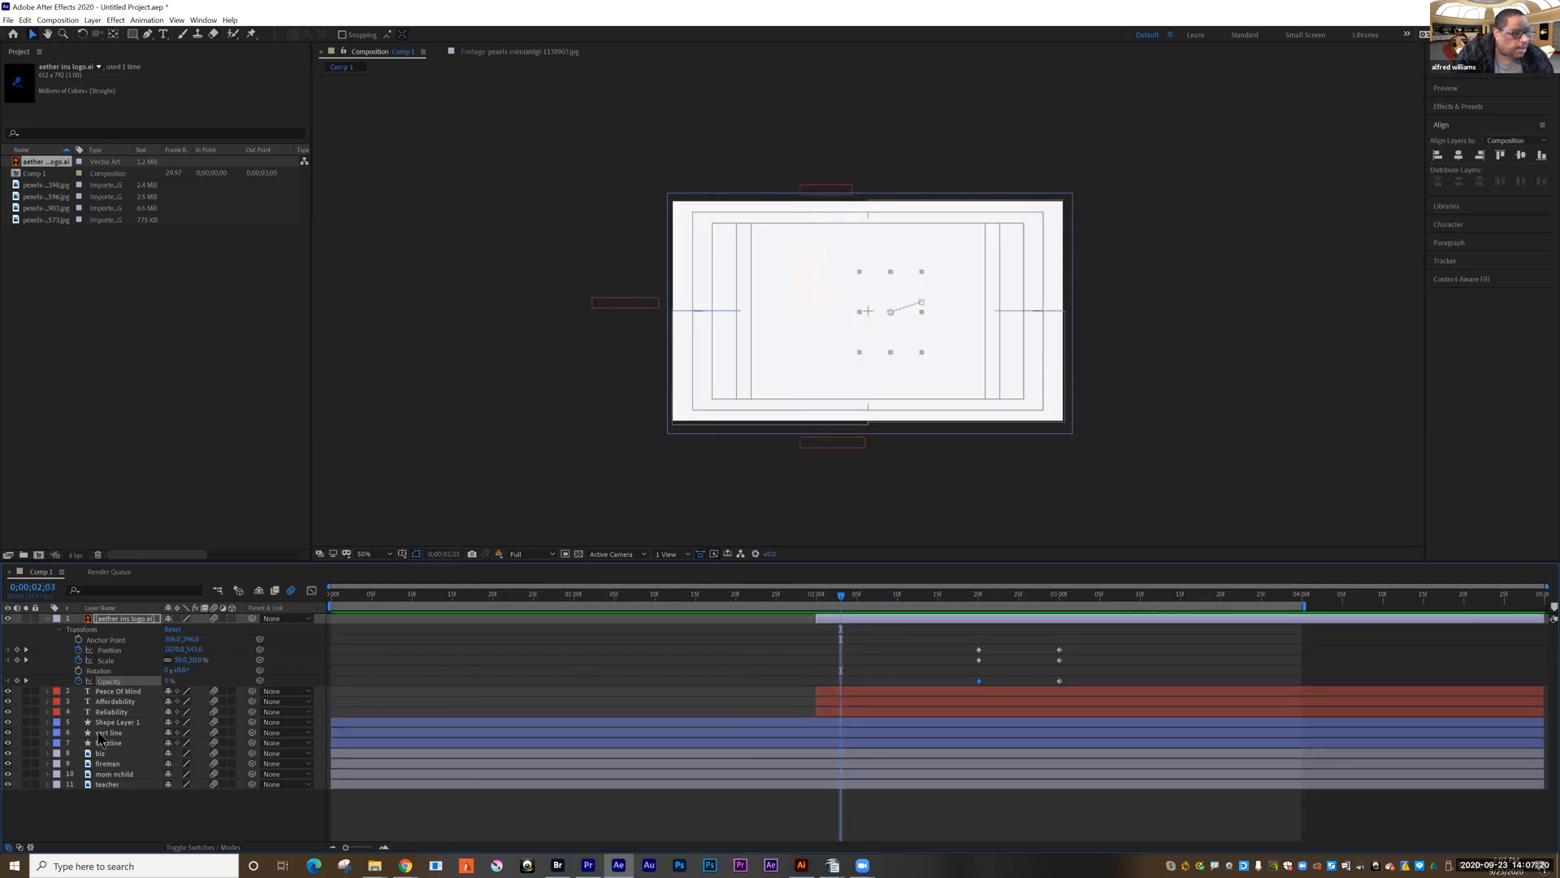
left_click(47, 722)
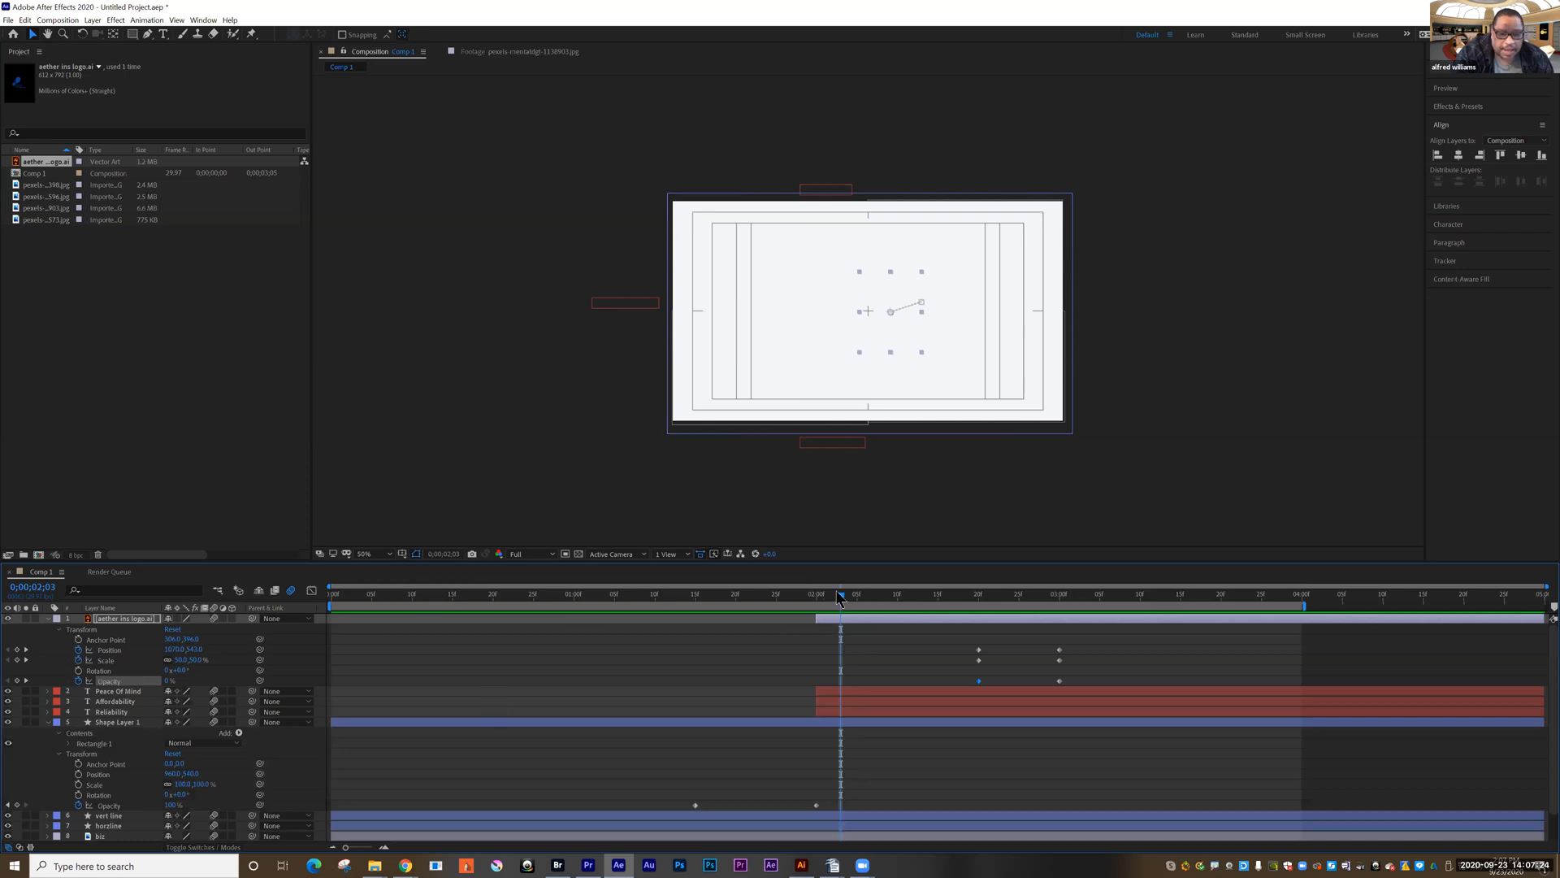
left_click_drag(841, 599, 819, 608)
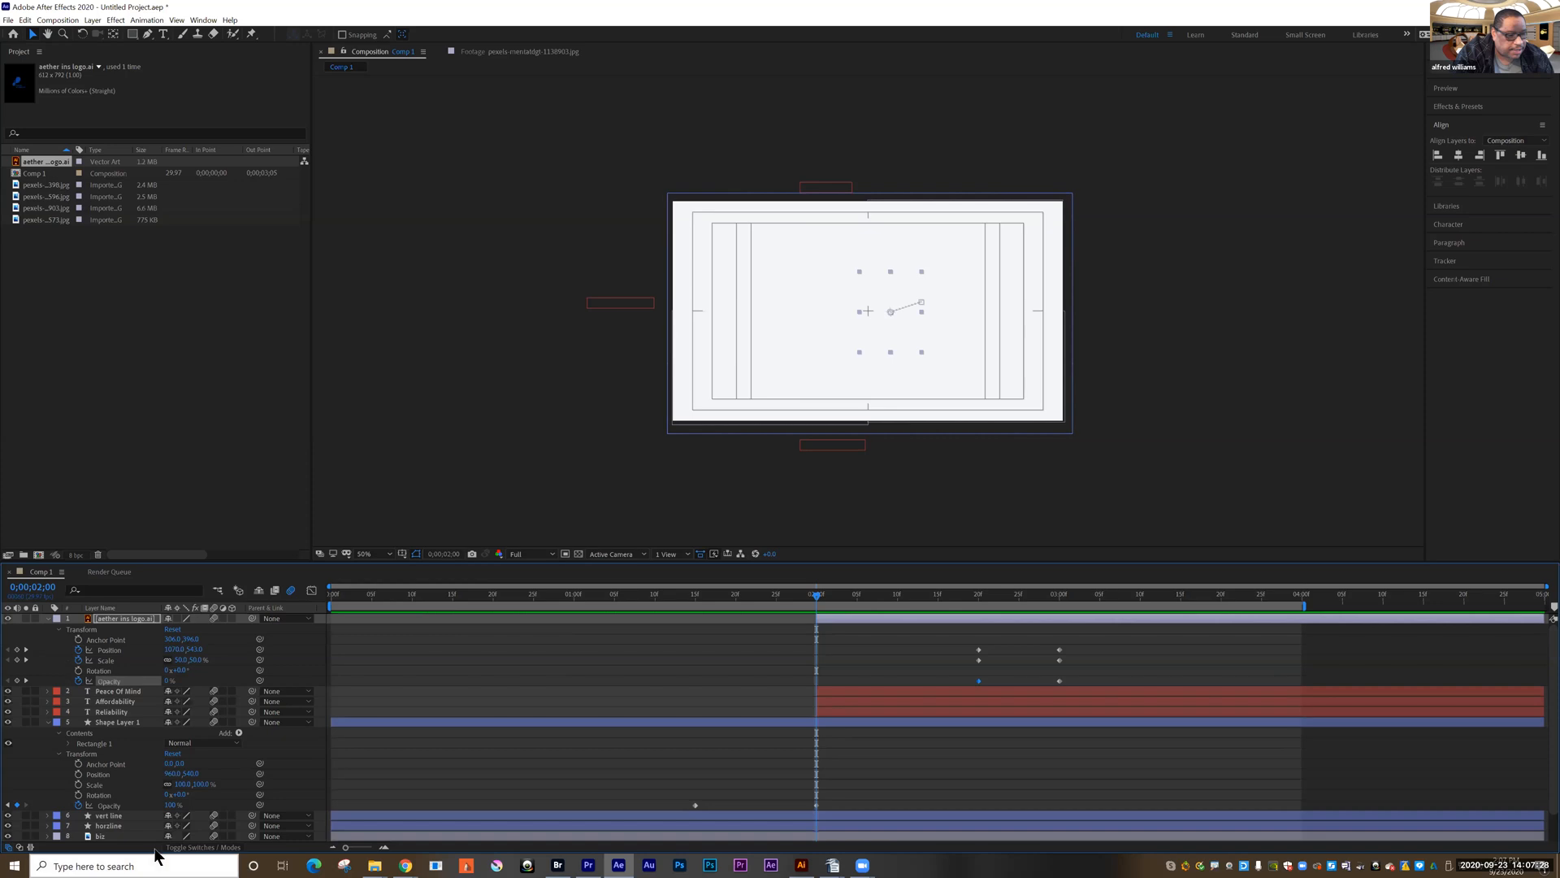
left_click_drag(160, 805, 154, 804)
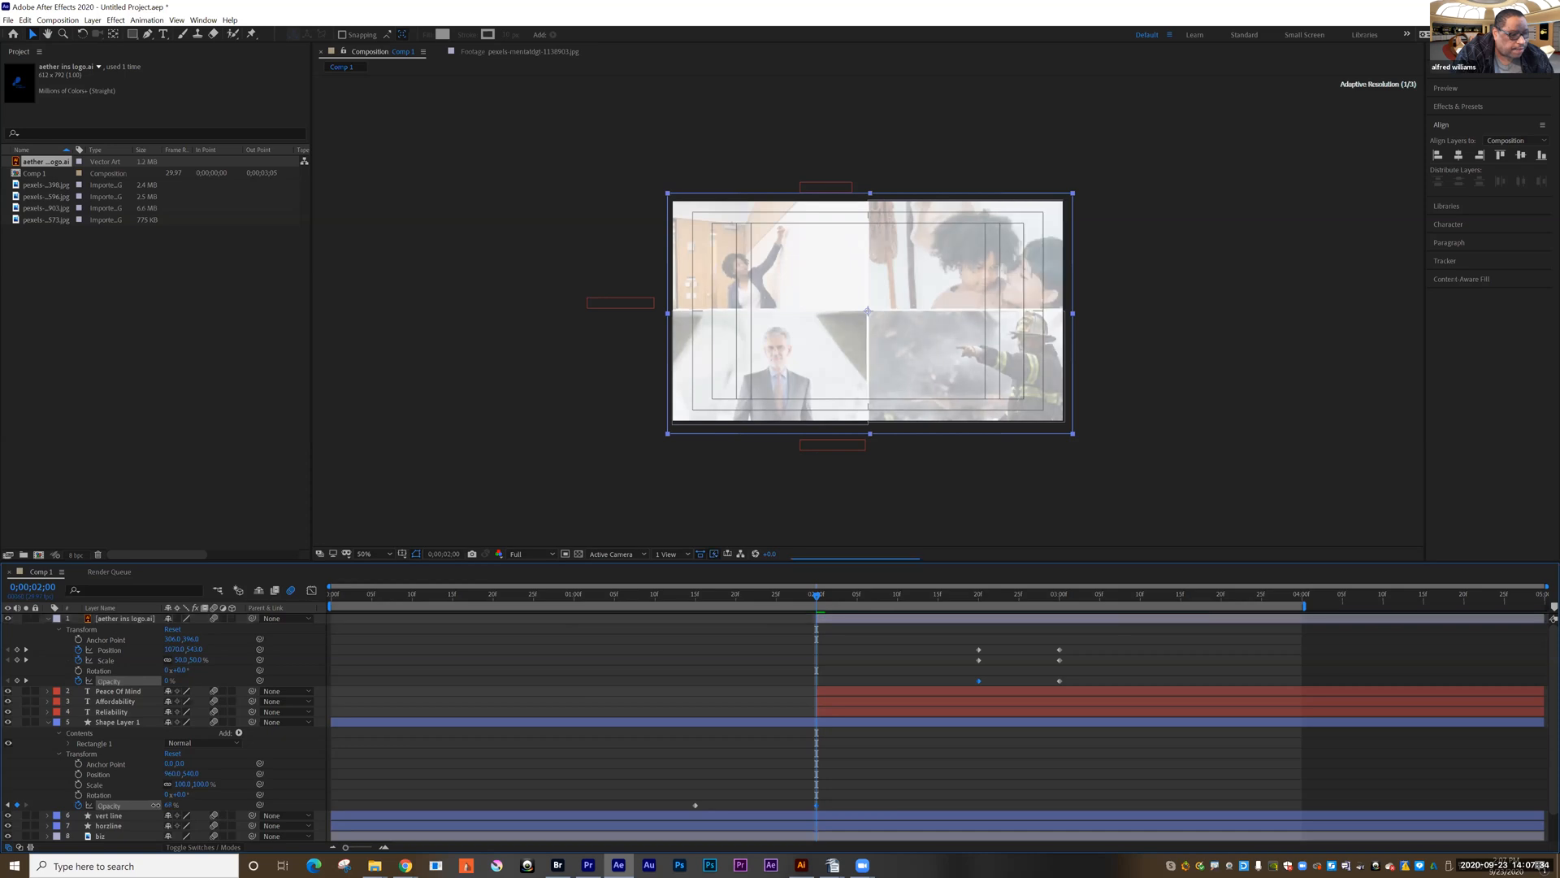
left_click_drag(155, 804, 153, 805)
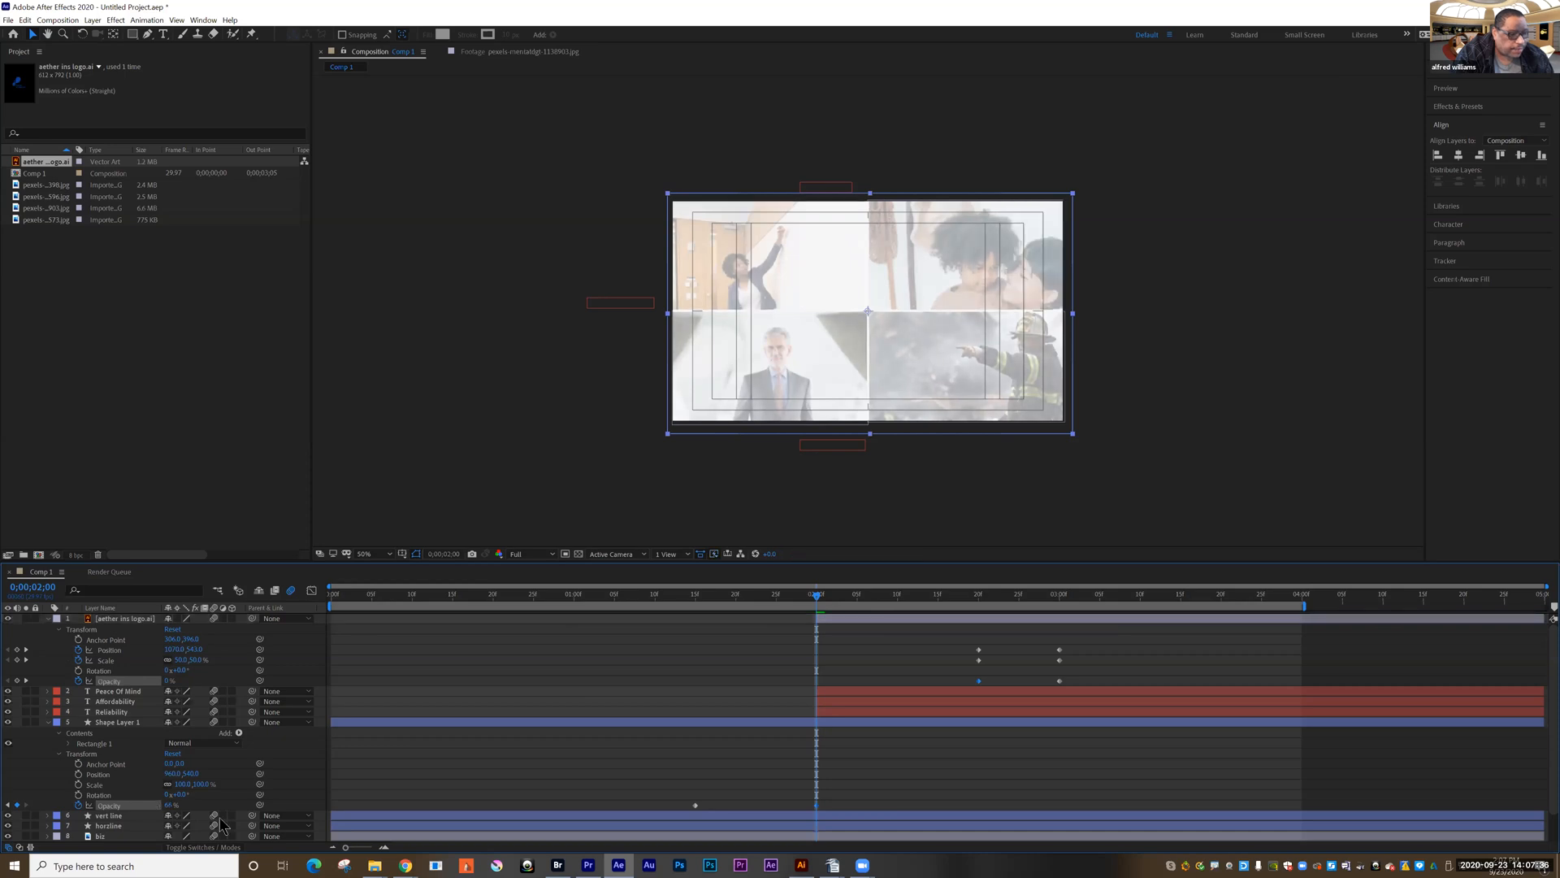
left_click(232, 723)
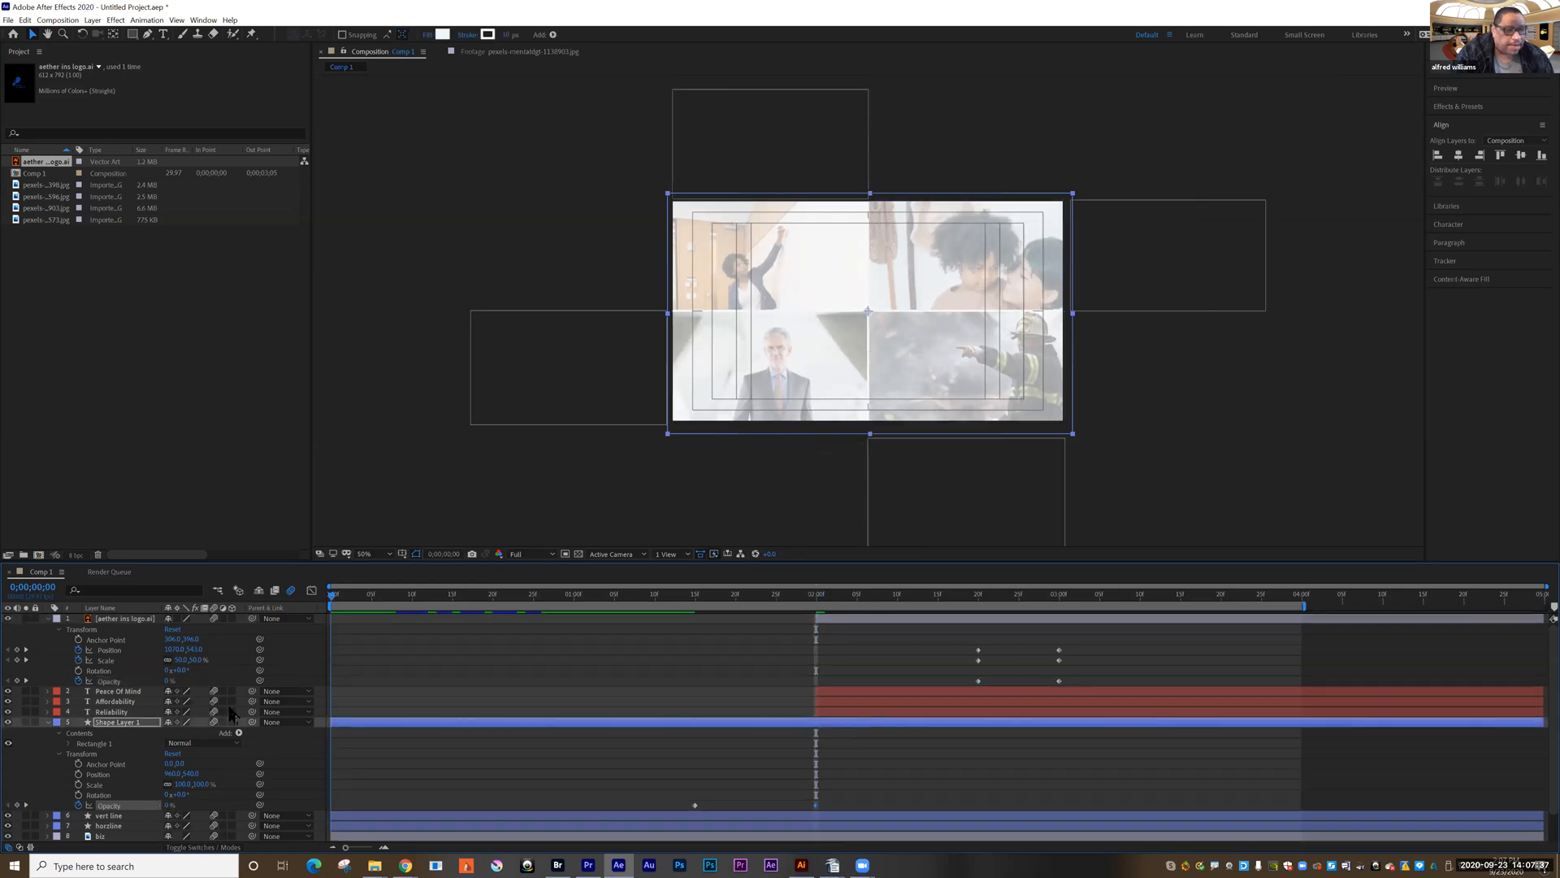
Step: Preview the composition from the start to check the faded photos behind the text and logo
key("Home")
key("space")
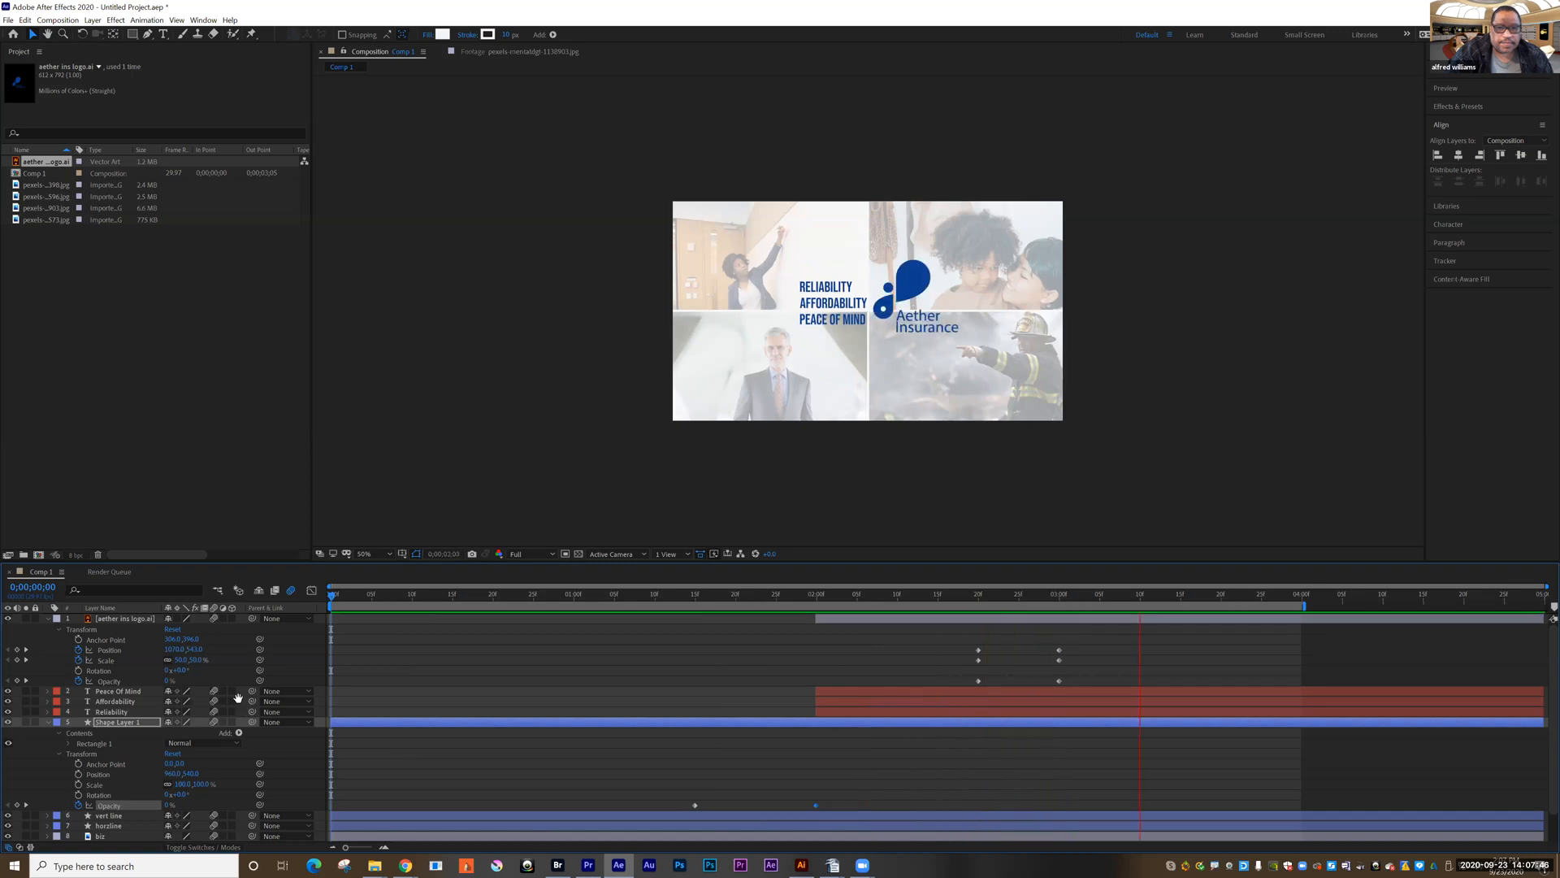
key("space")
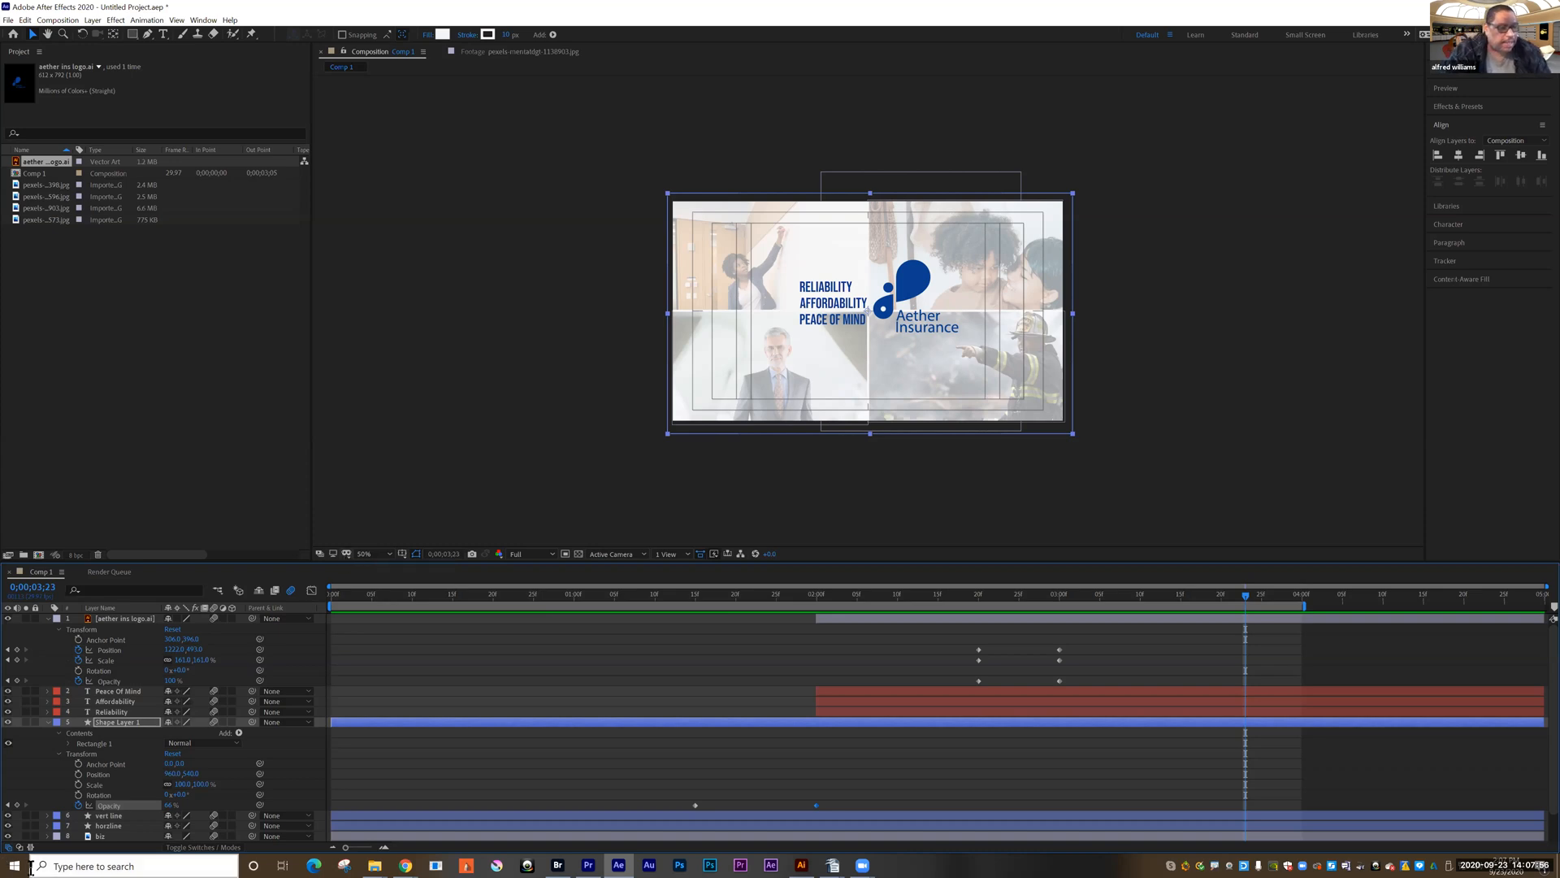
Step: Collapse the logo and Shape Layer 1 properties and return the playhead to the start of the composition
left_click(47, 620)
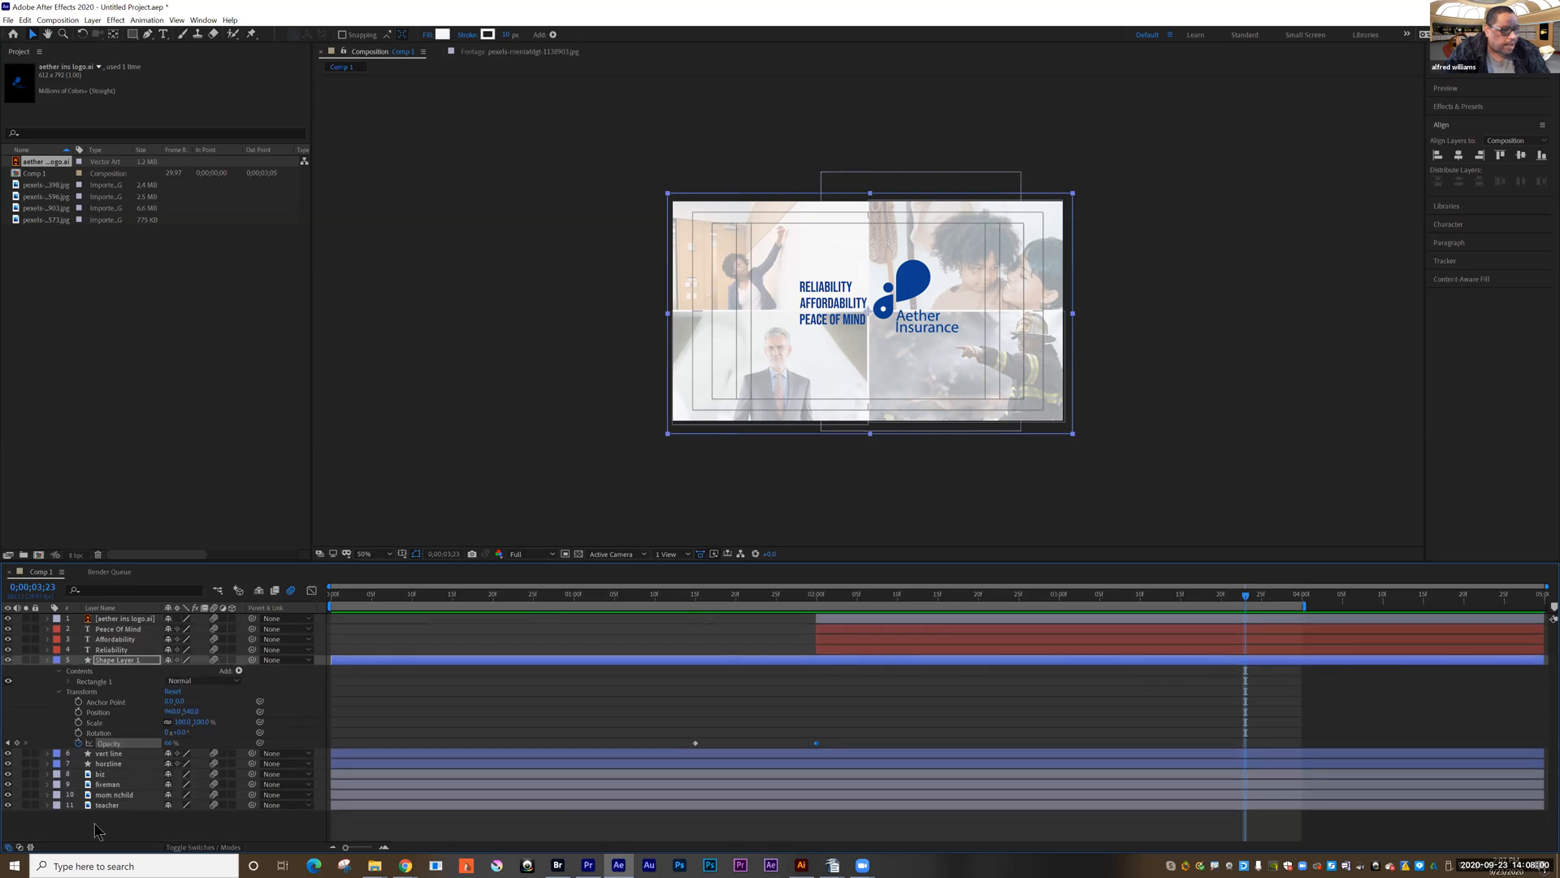
left_click(47, 660)
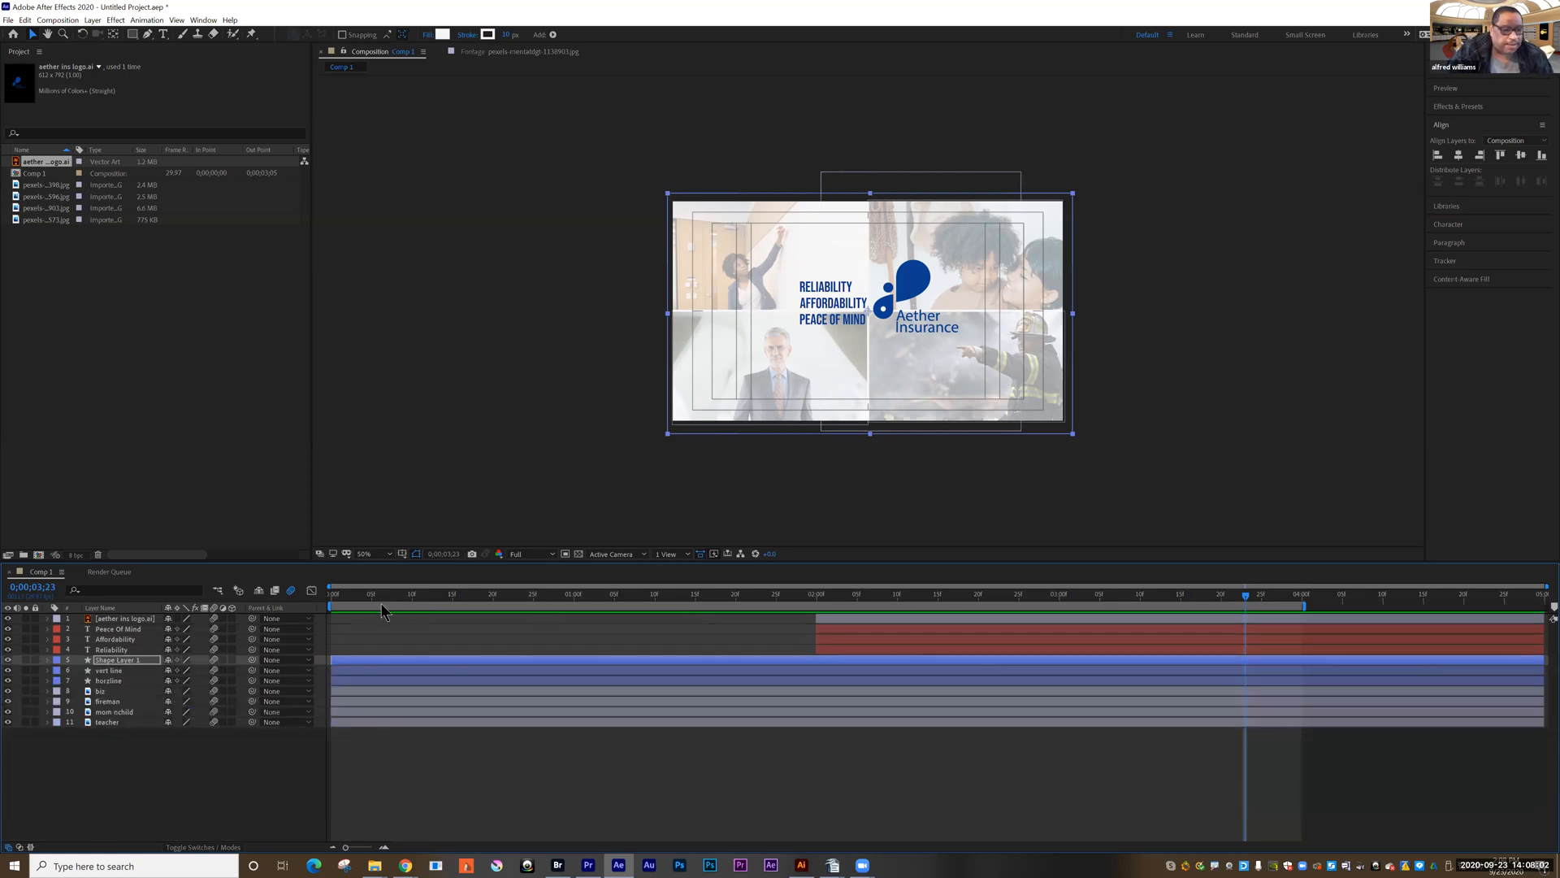
left_click(338, 598)
left_click(330, 597)
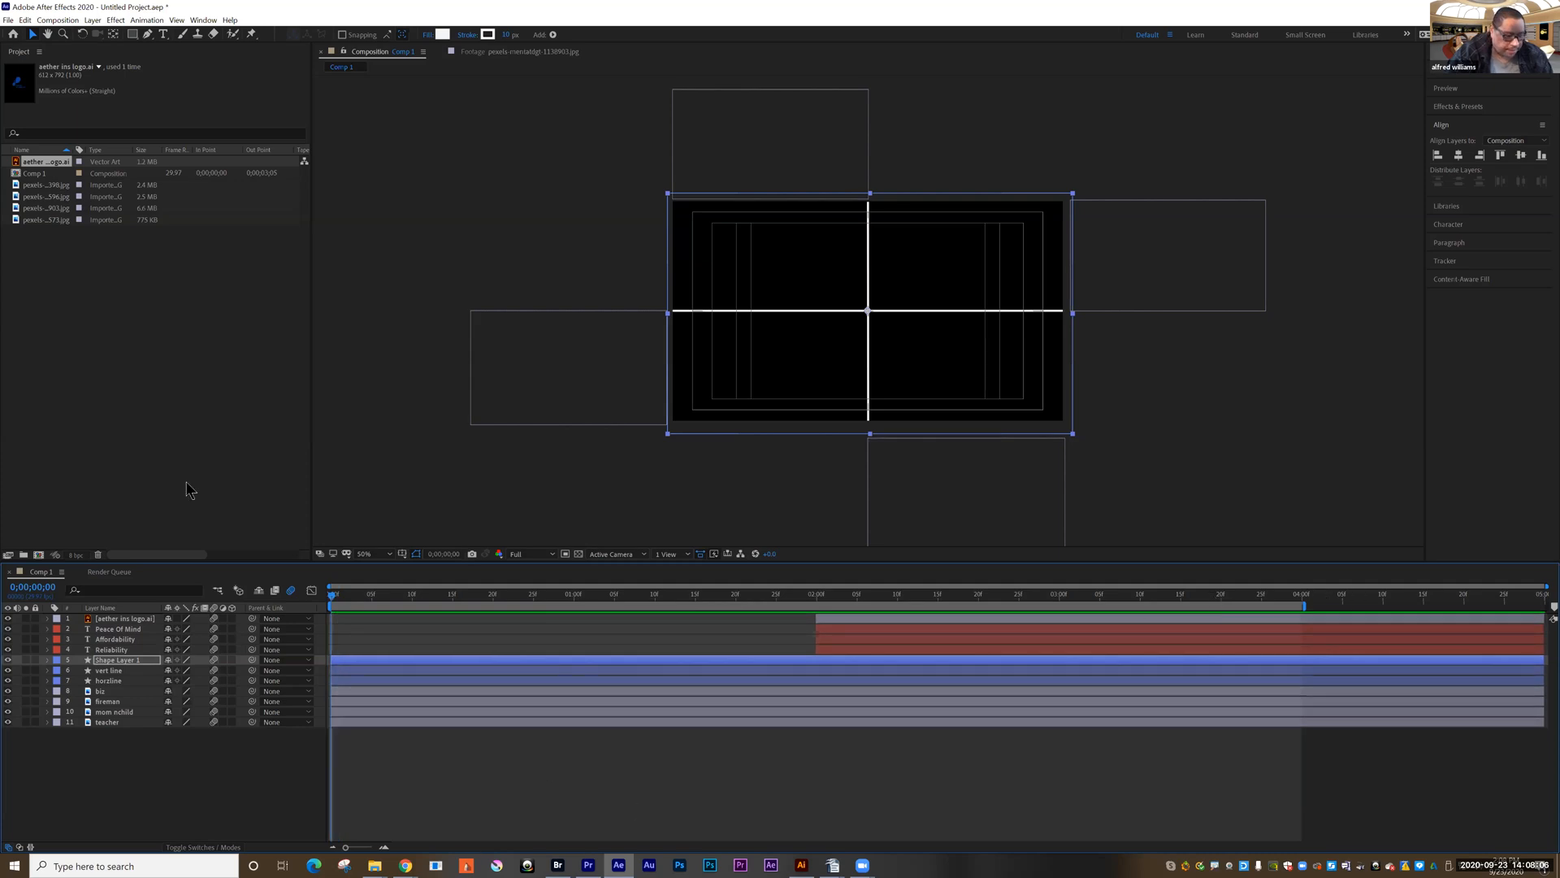
left_click(8, 20)
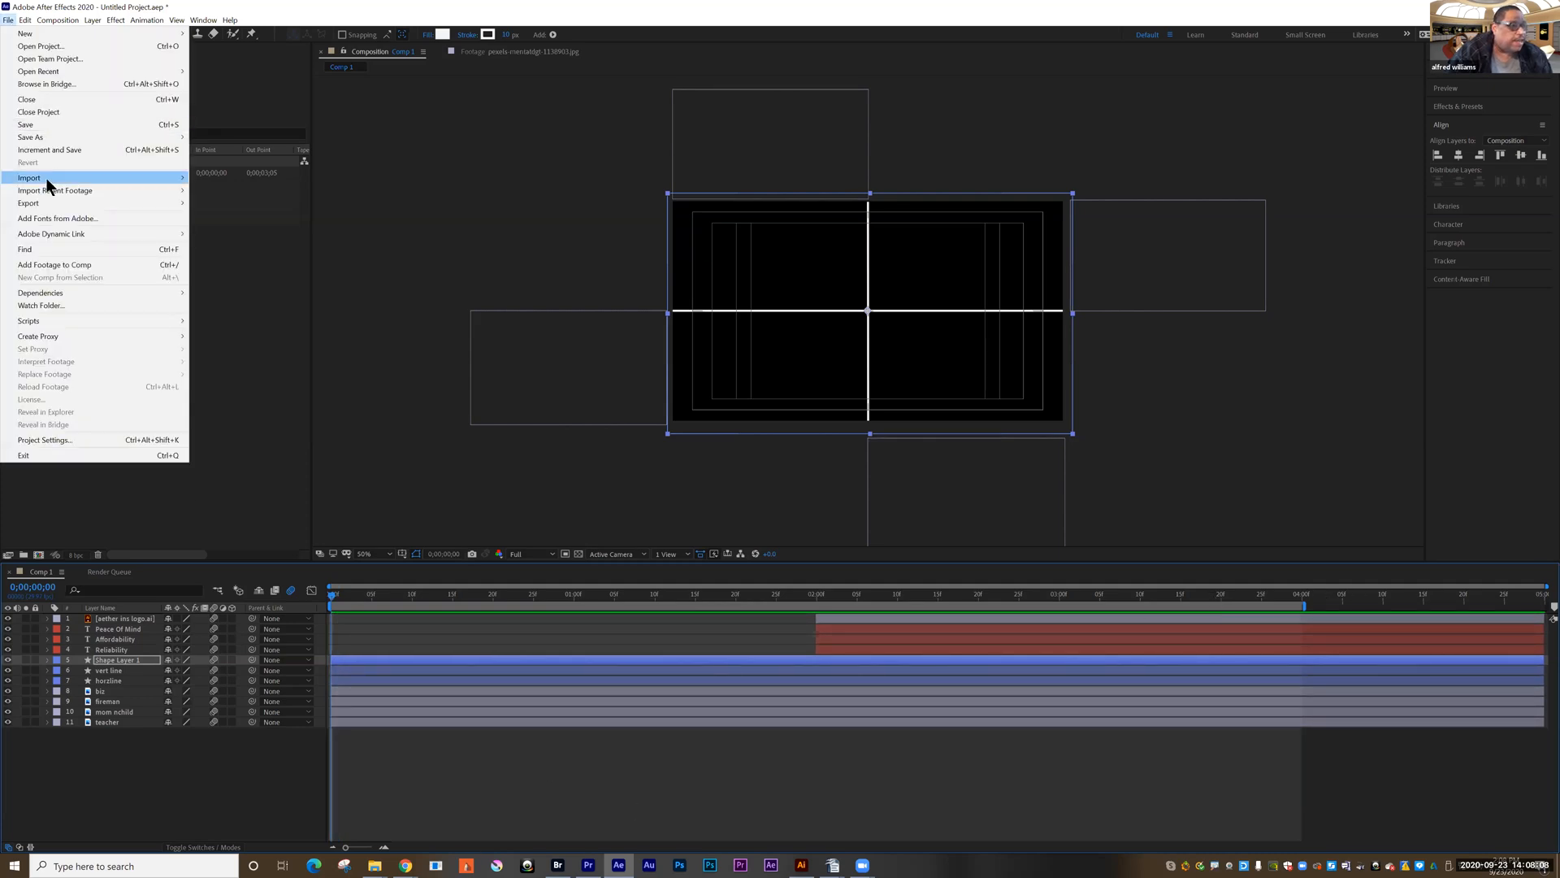
mouse_move(36, 140)
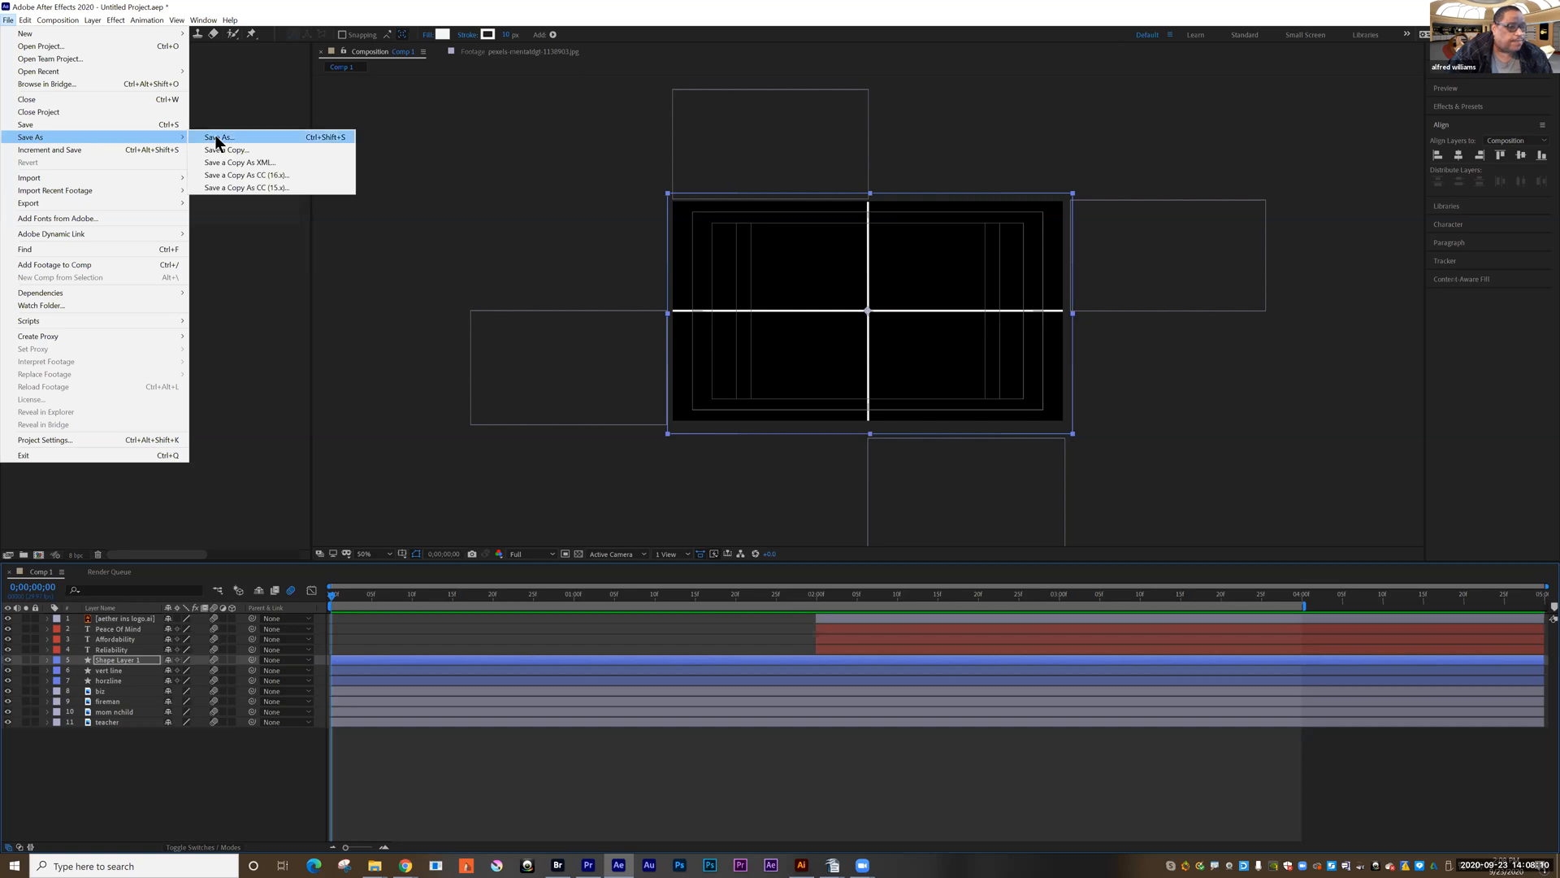
left_click(253, 138)
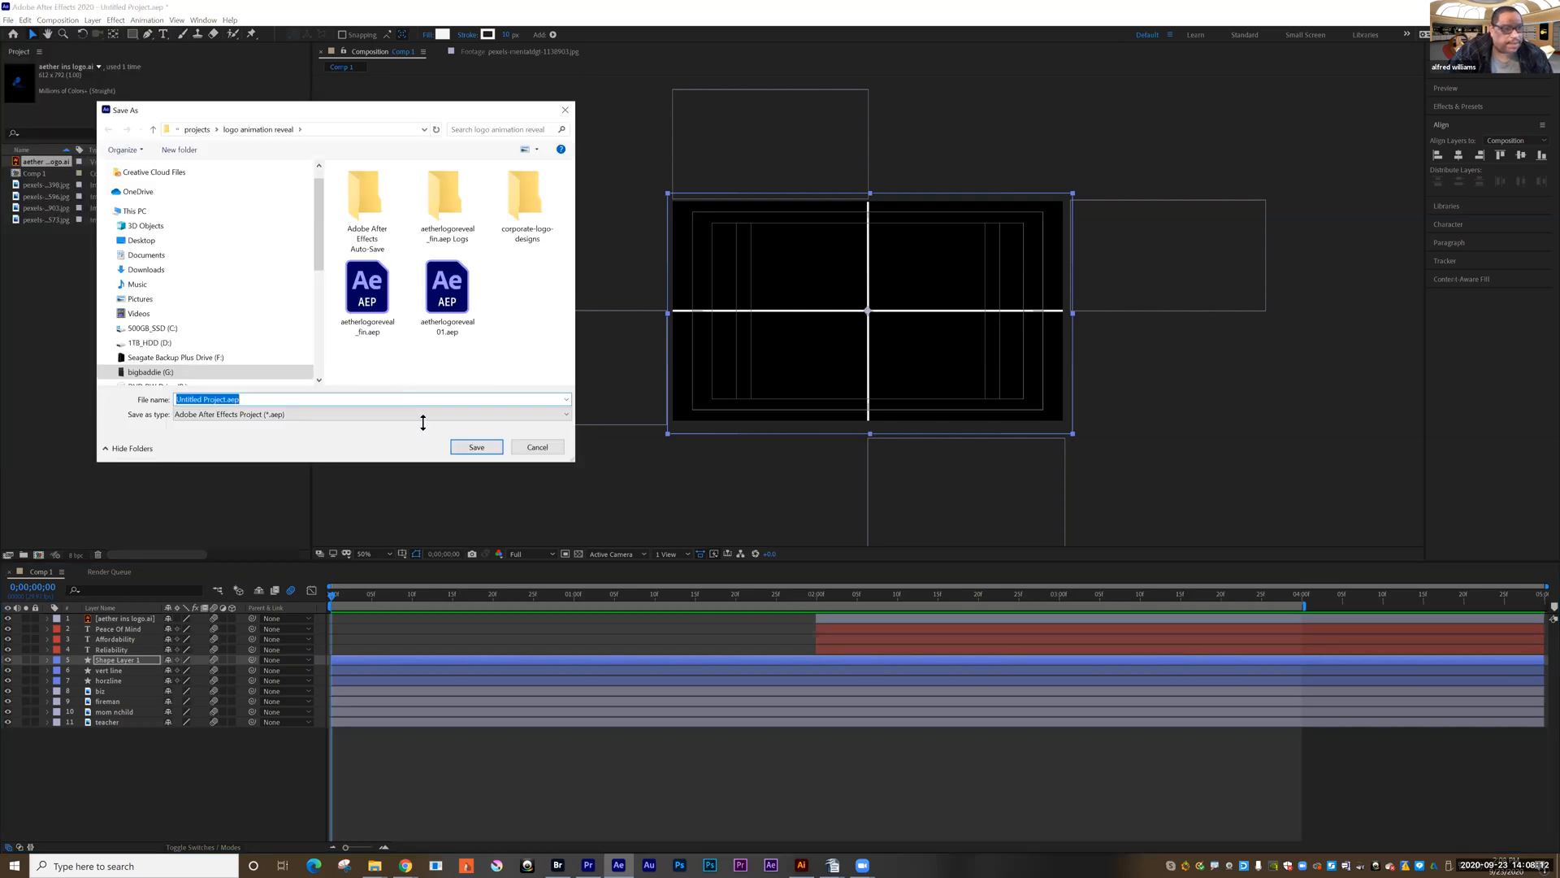
left_click(528, 449)
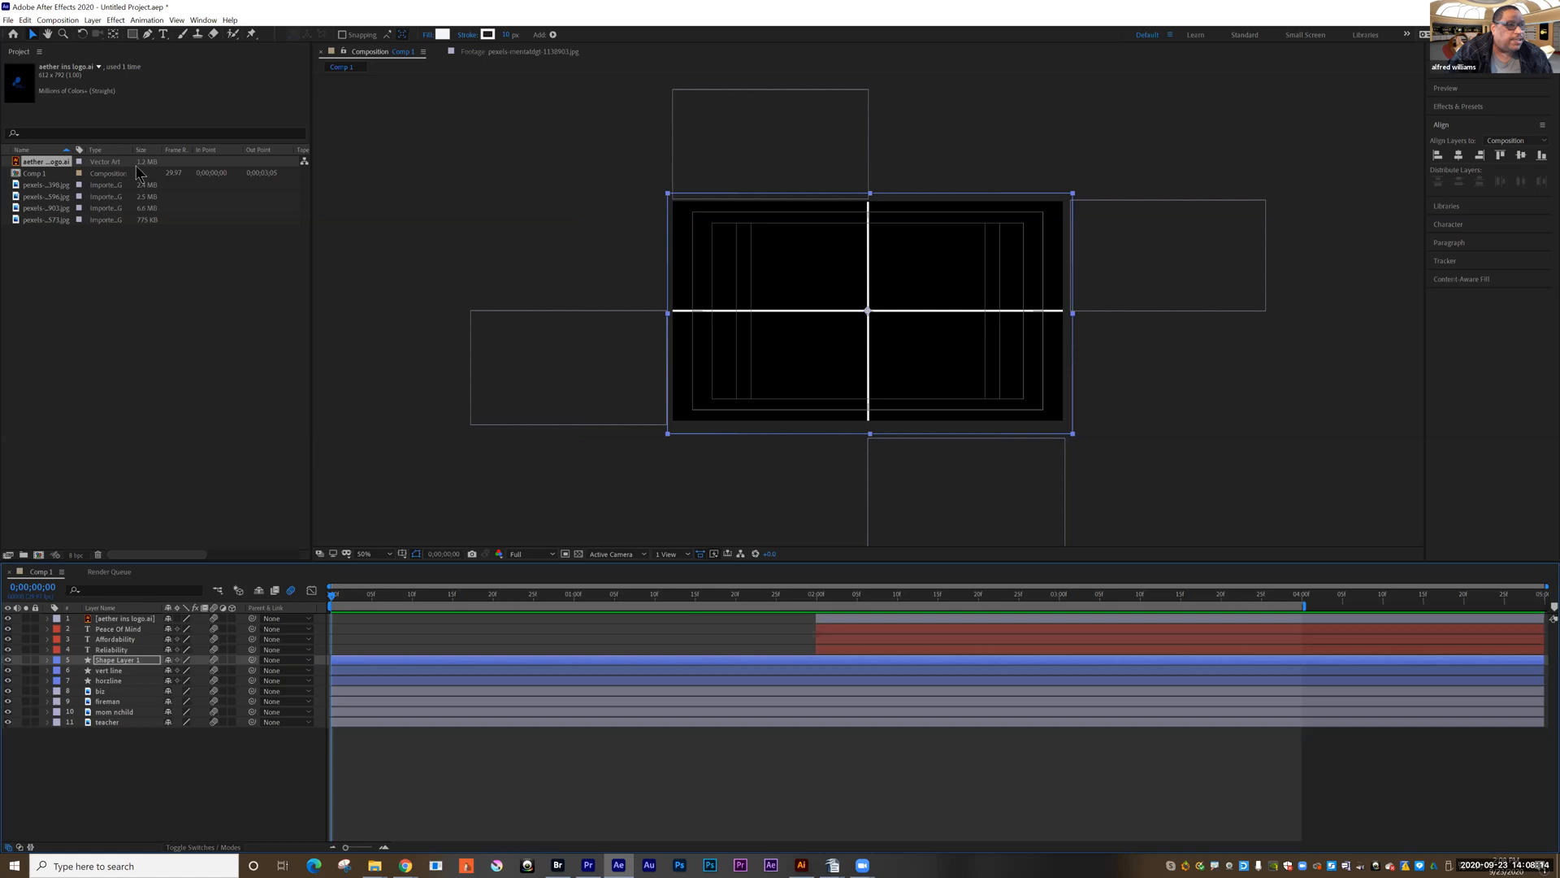
Step: Add Comp 1 to the render queue and review its output module settings
left_click(67, 23)
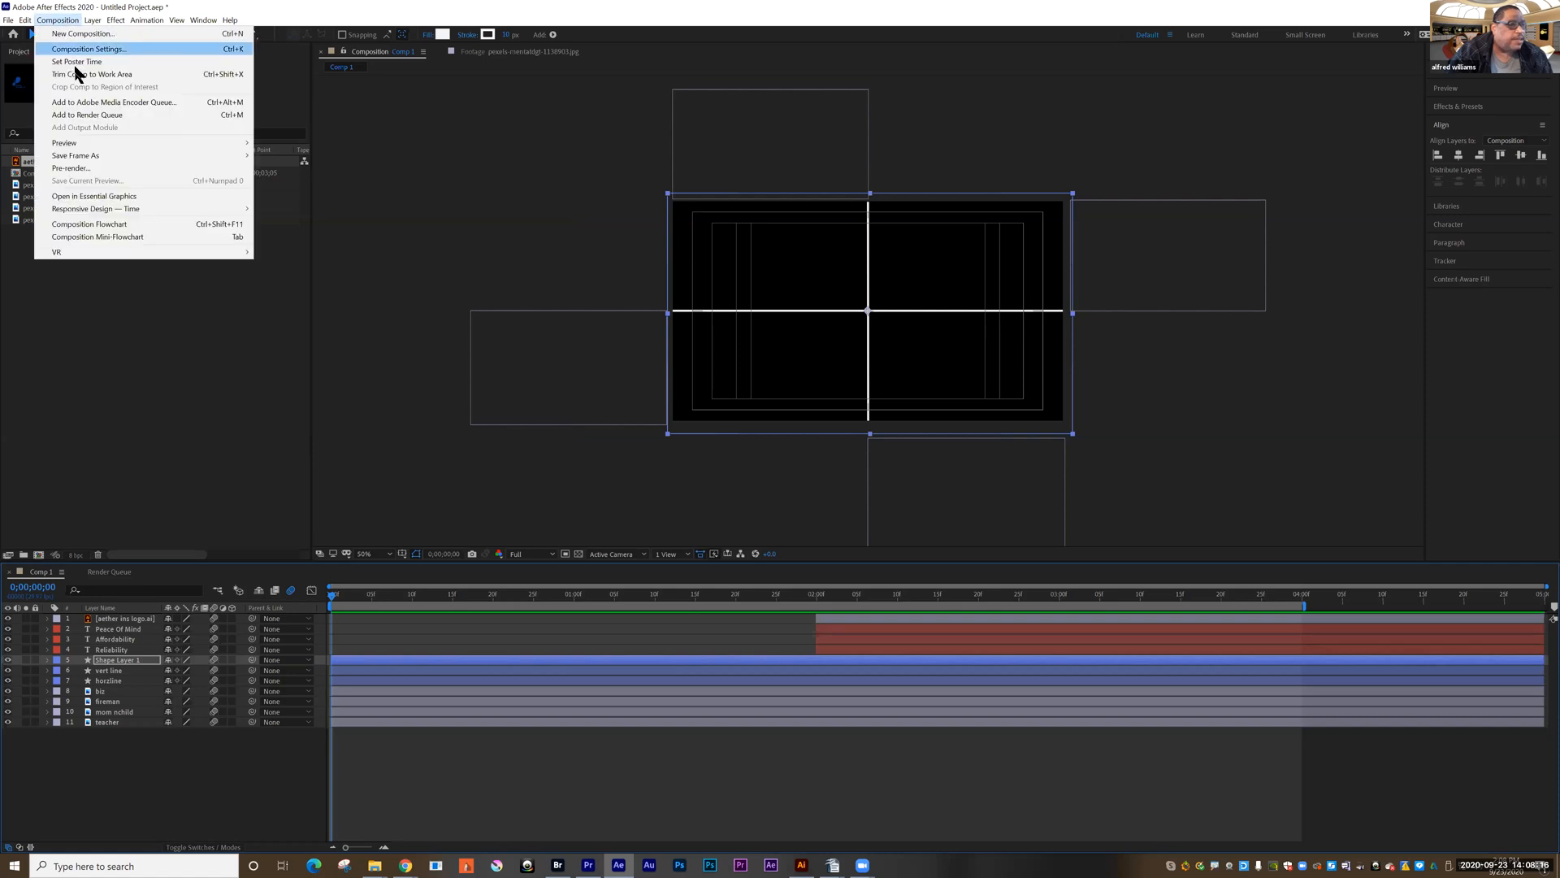
left_click(87, 115)
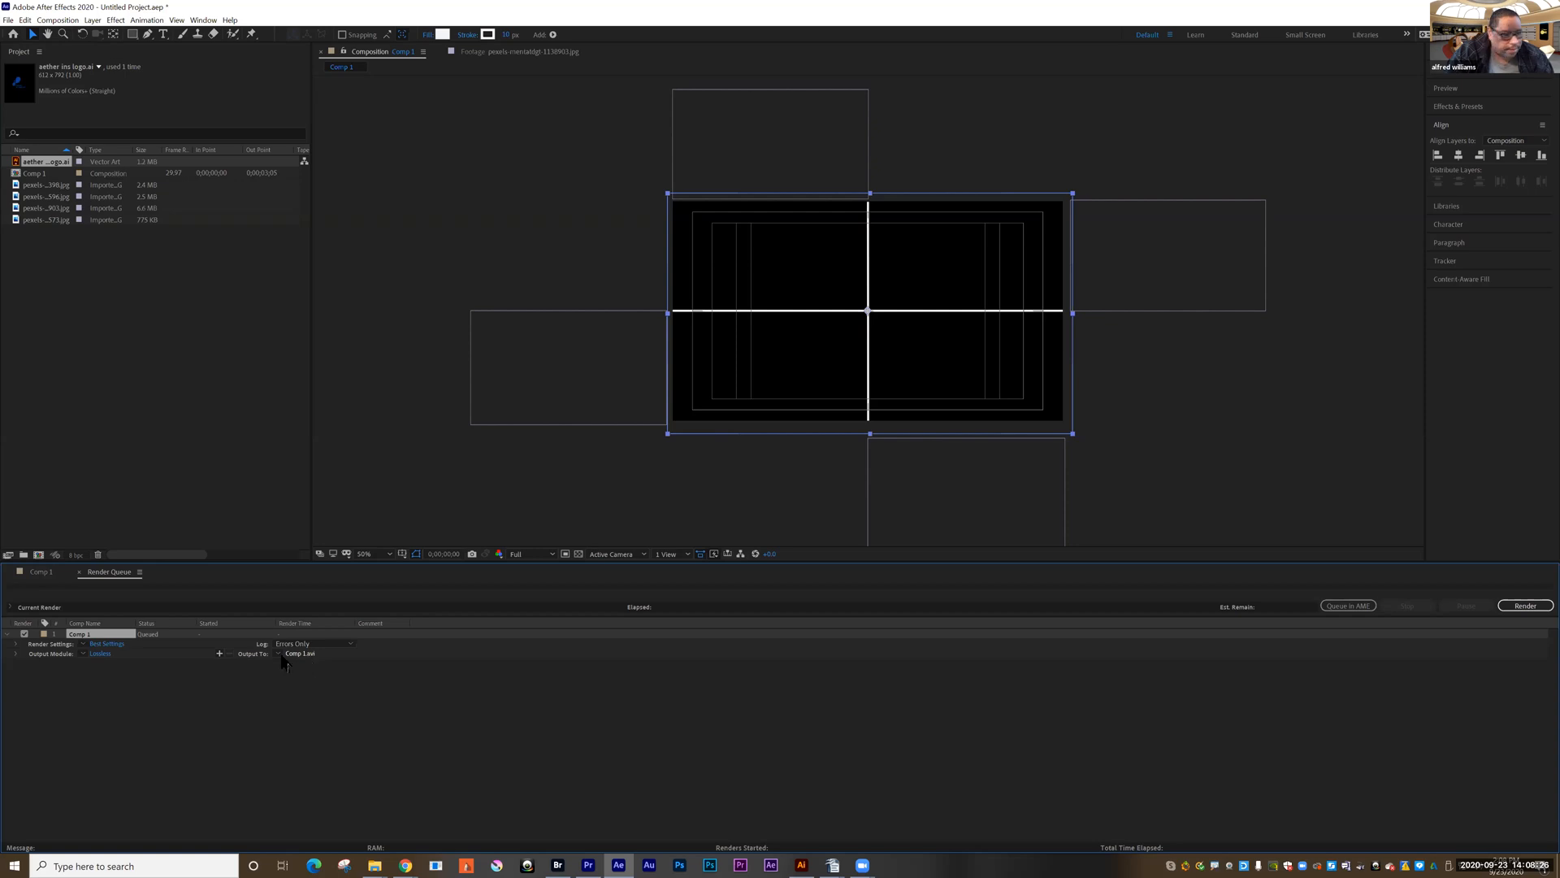
left_click(101, 653)
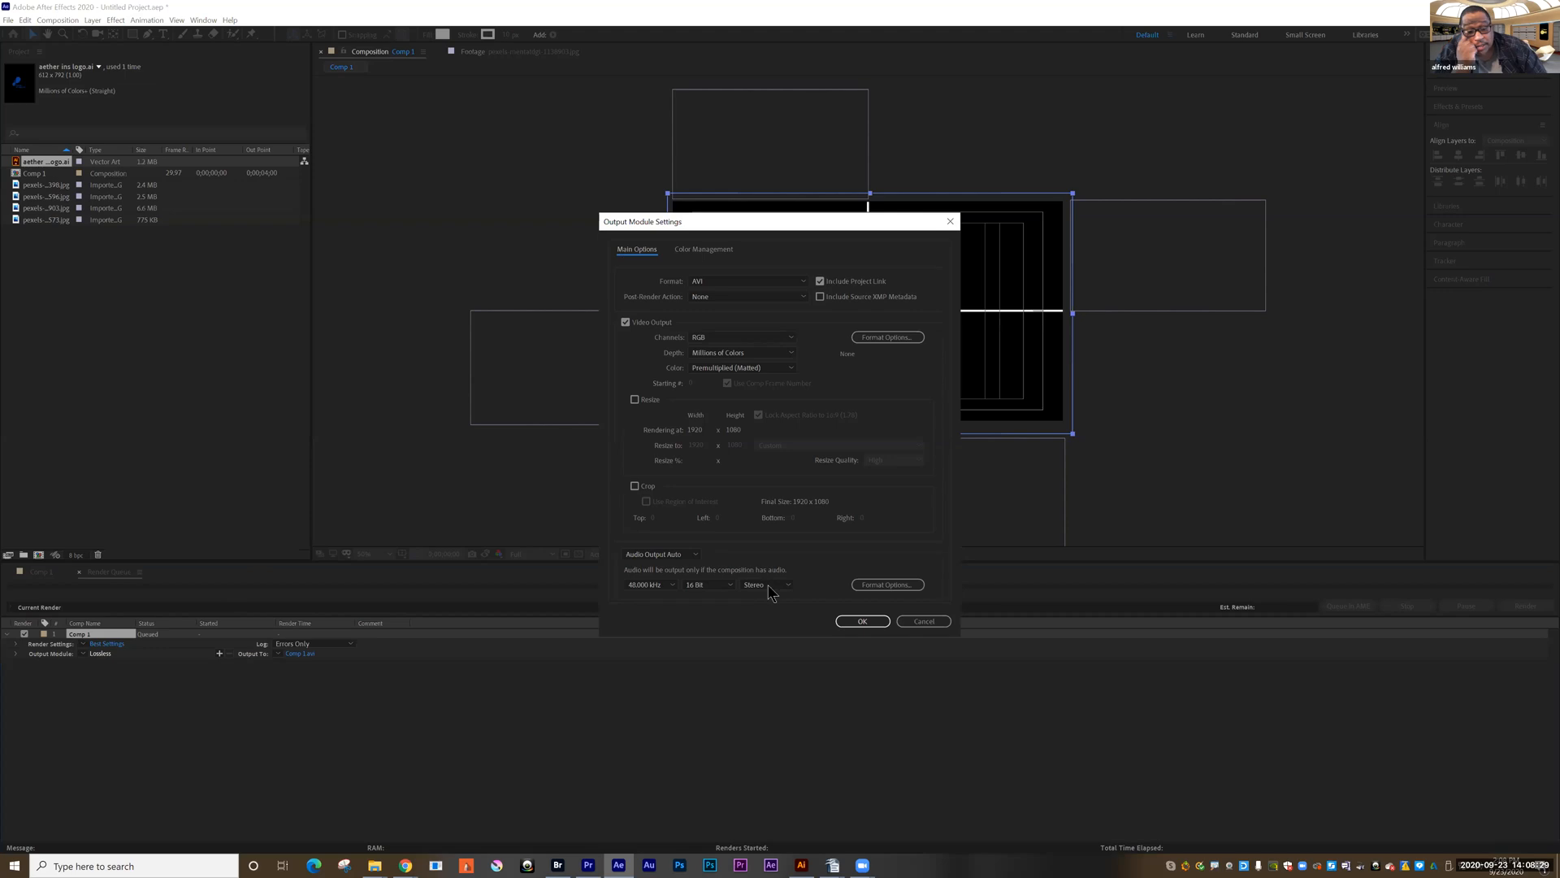
left_click(922, 621)
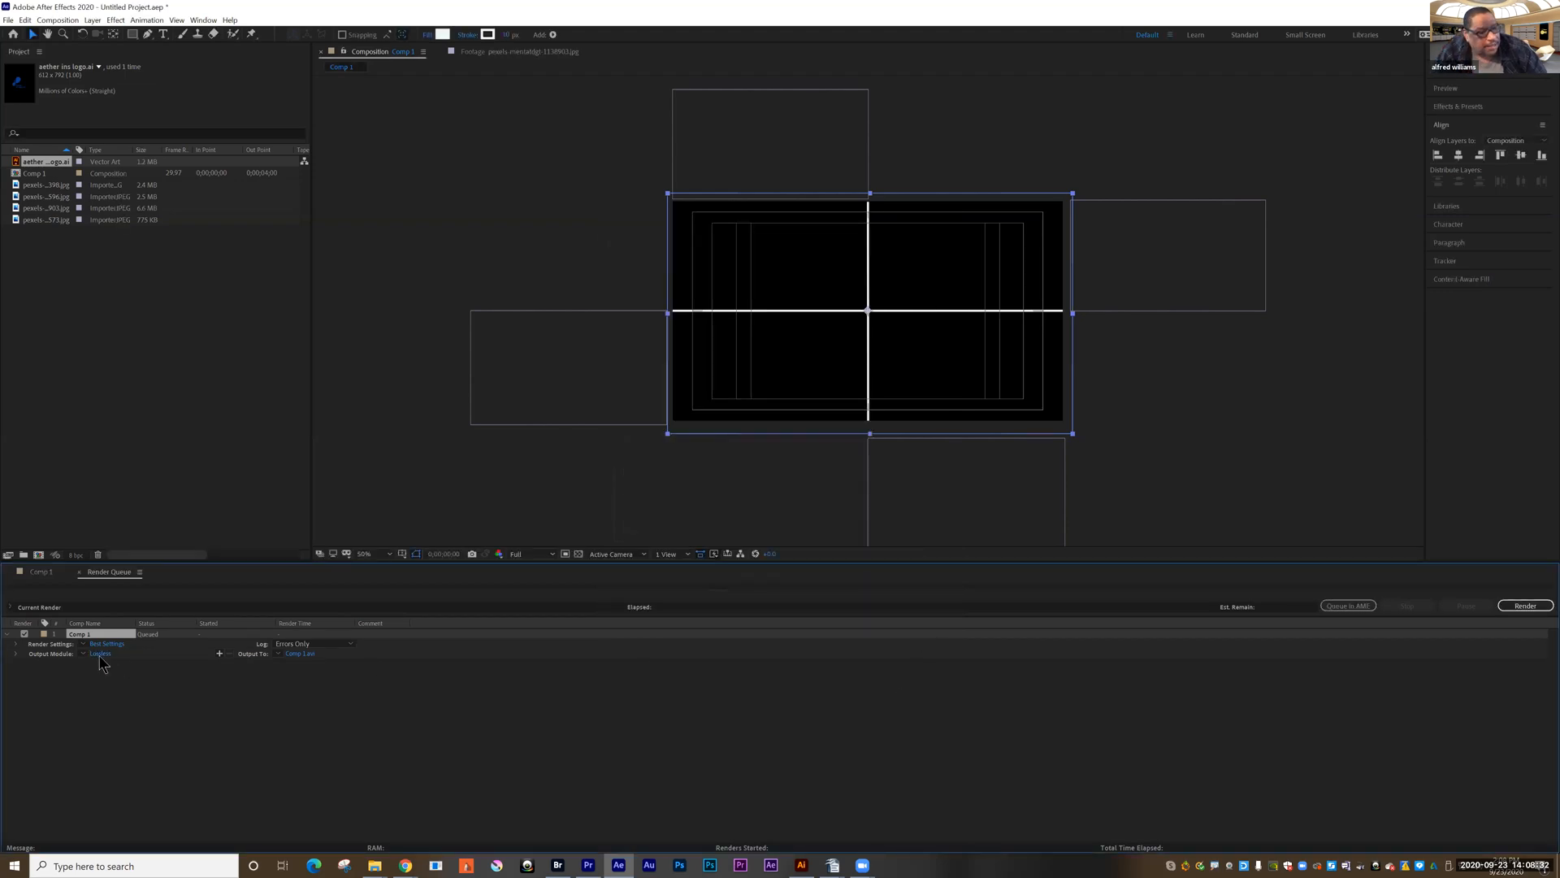
Step: Configure the queued Comp 1's output module as AVI with RGB channels, checking the available formats and channel options
left_click(101, 654)
left_click(715, 282)
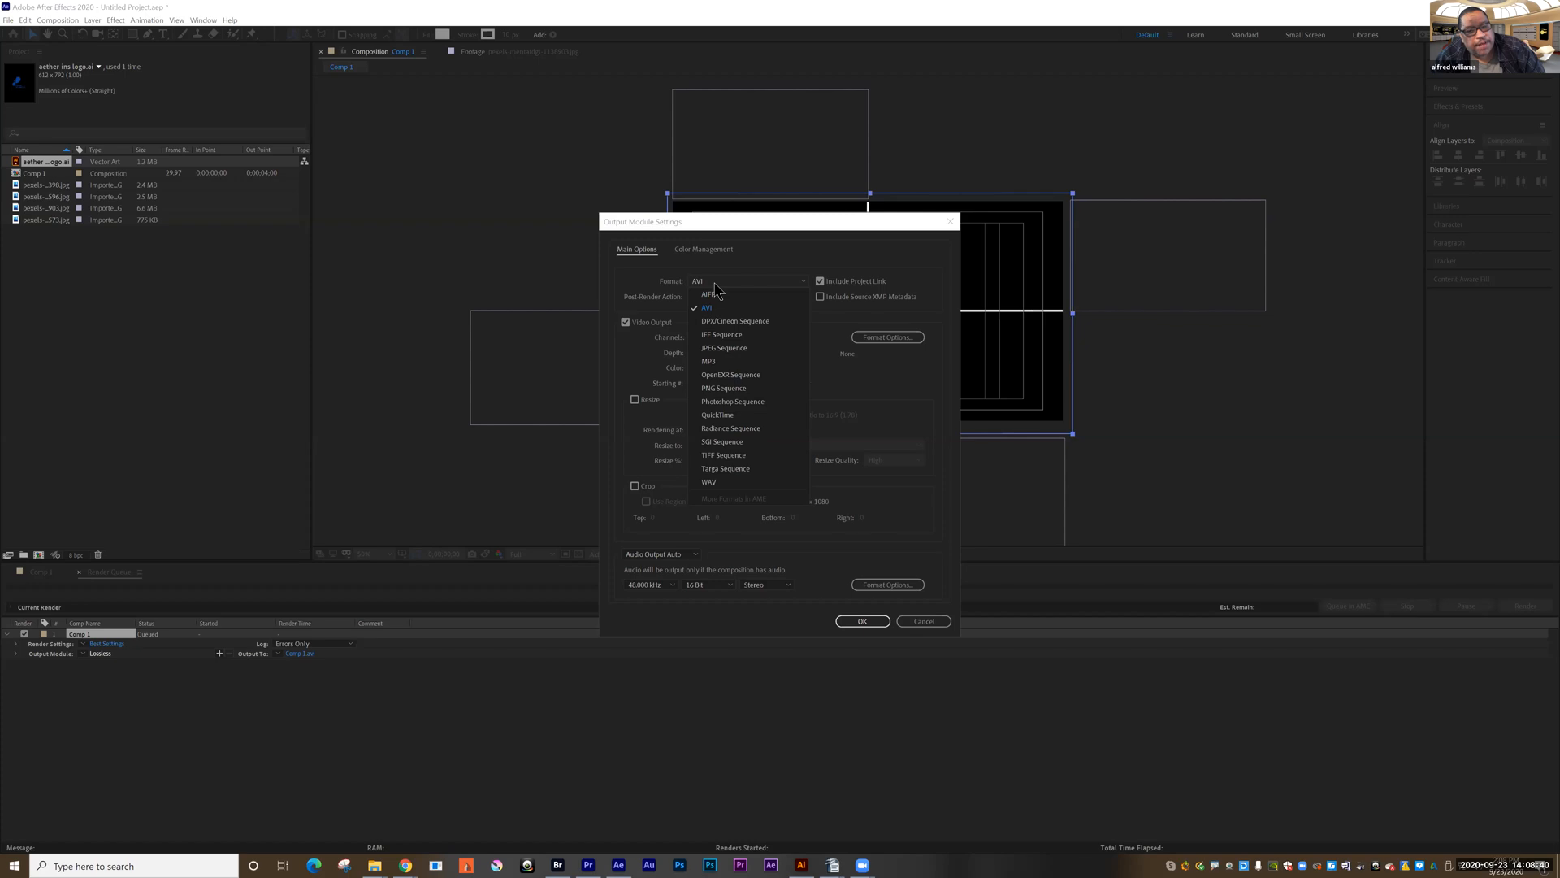
left_click(715, 284)
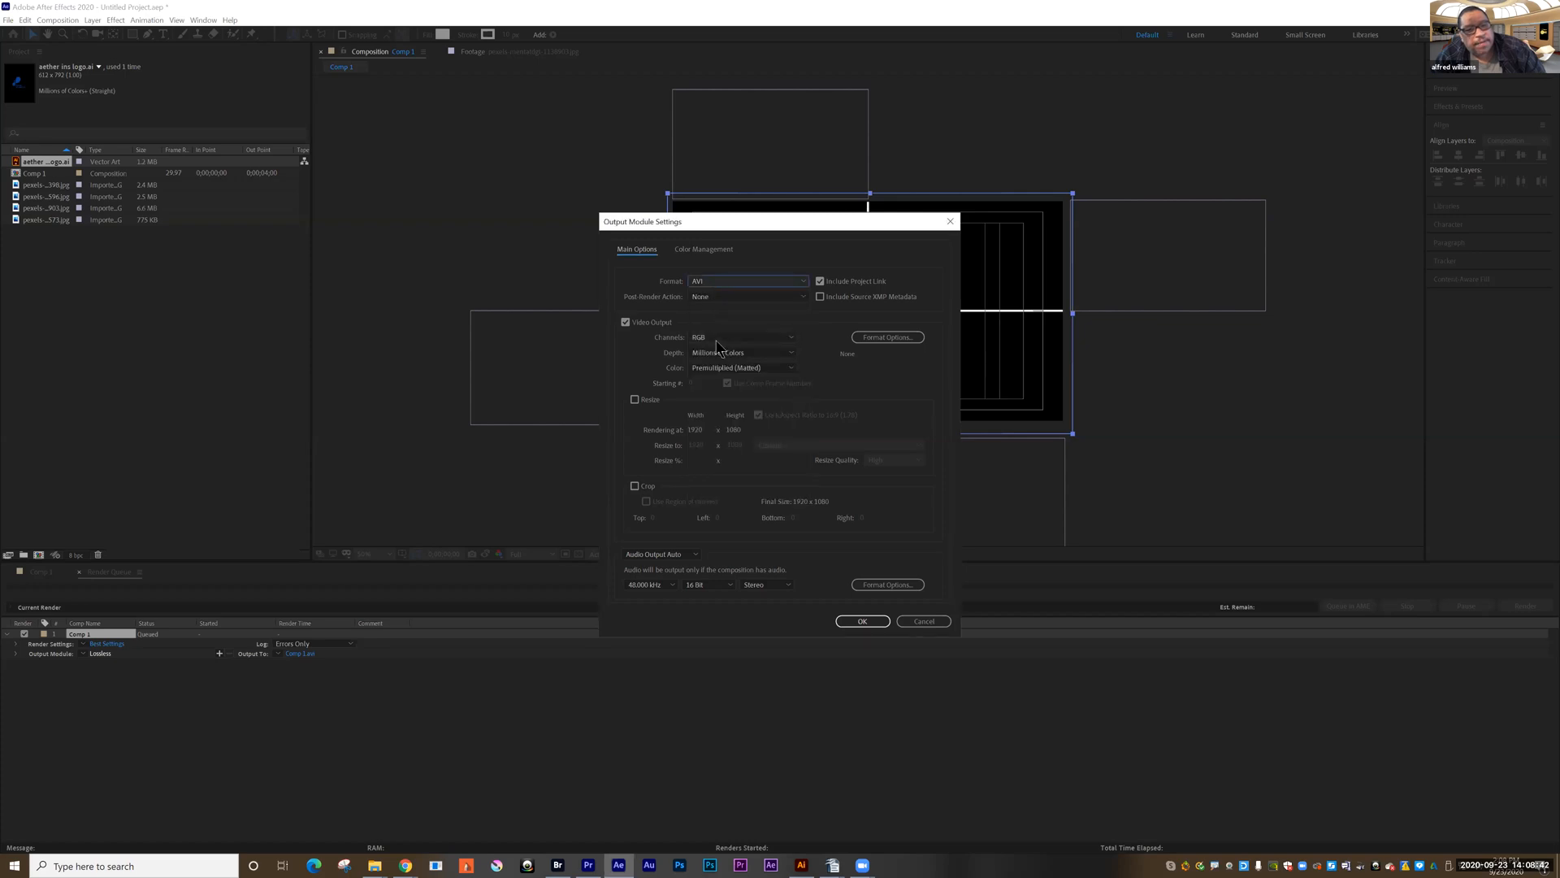
left_click(717, 341)
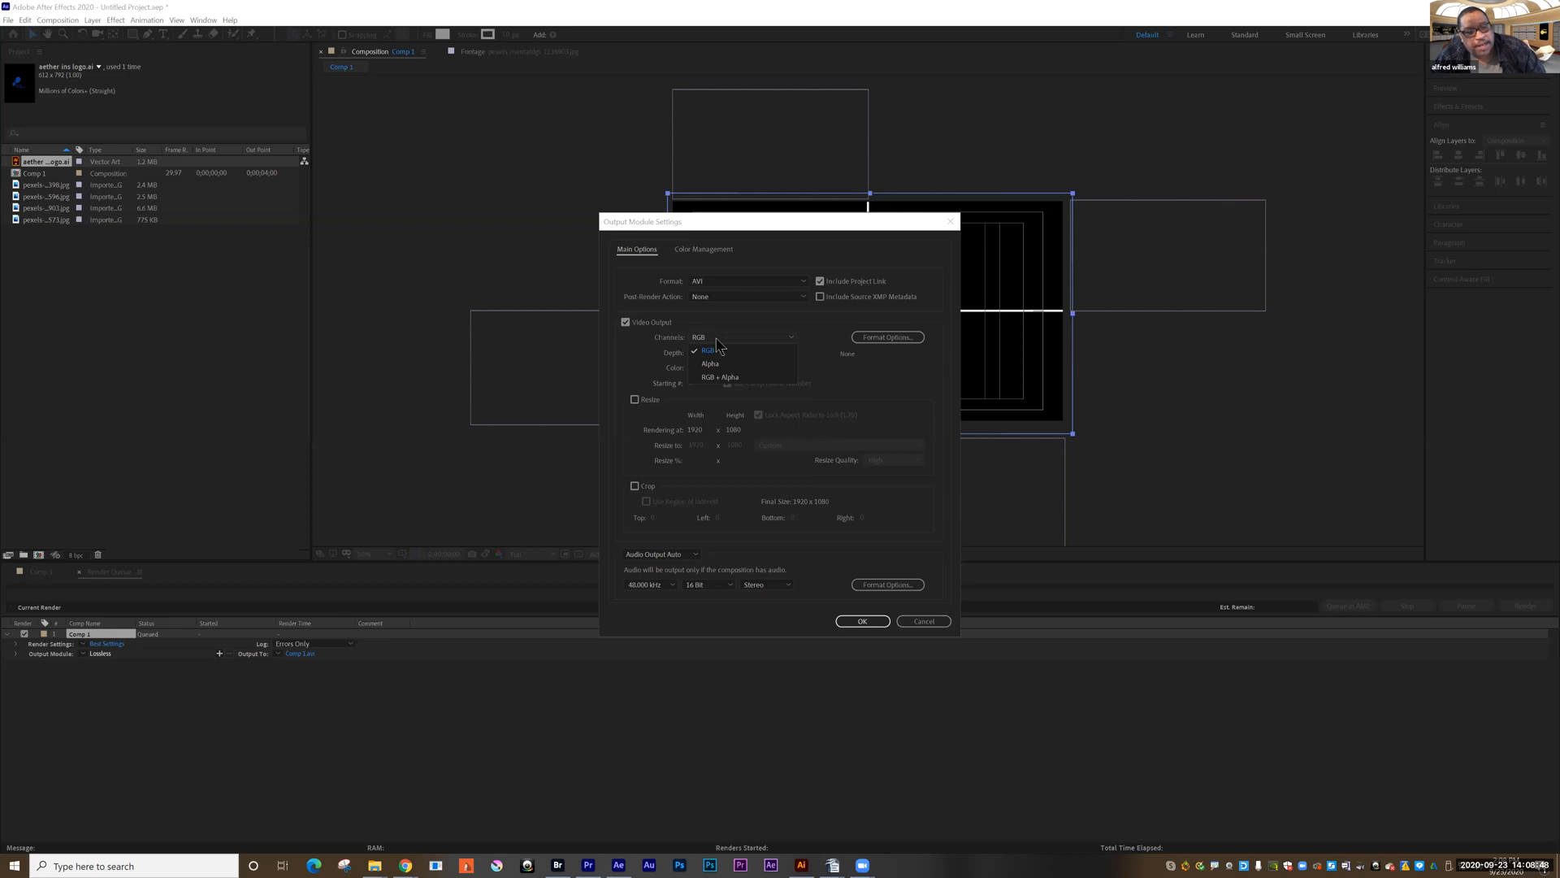
left_click(711, 343)
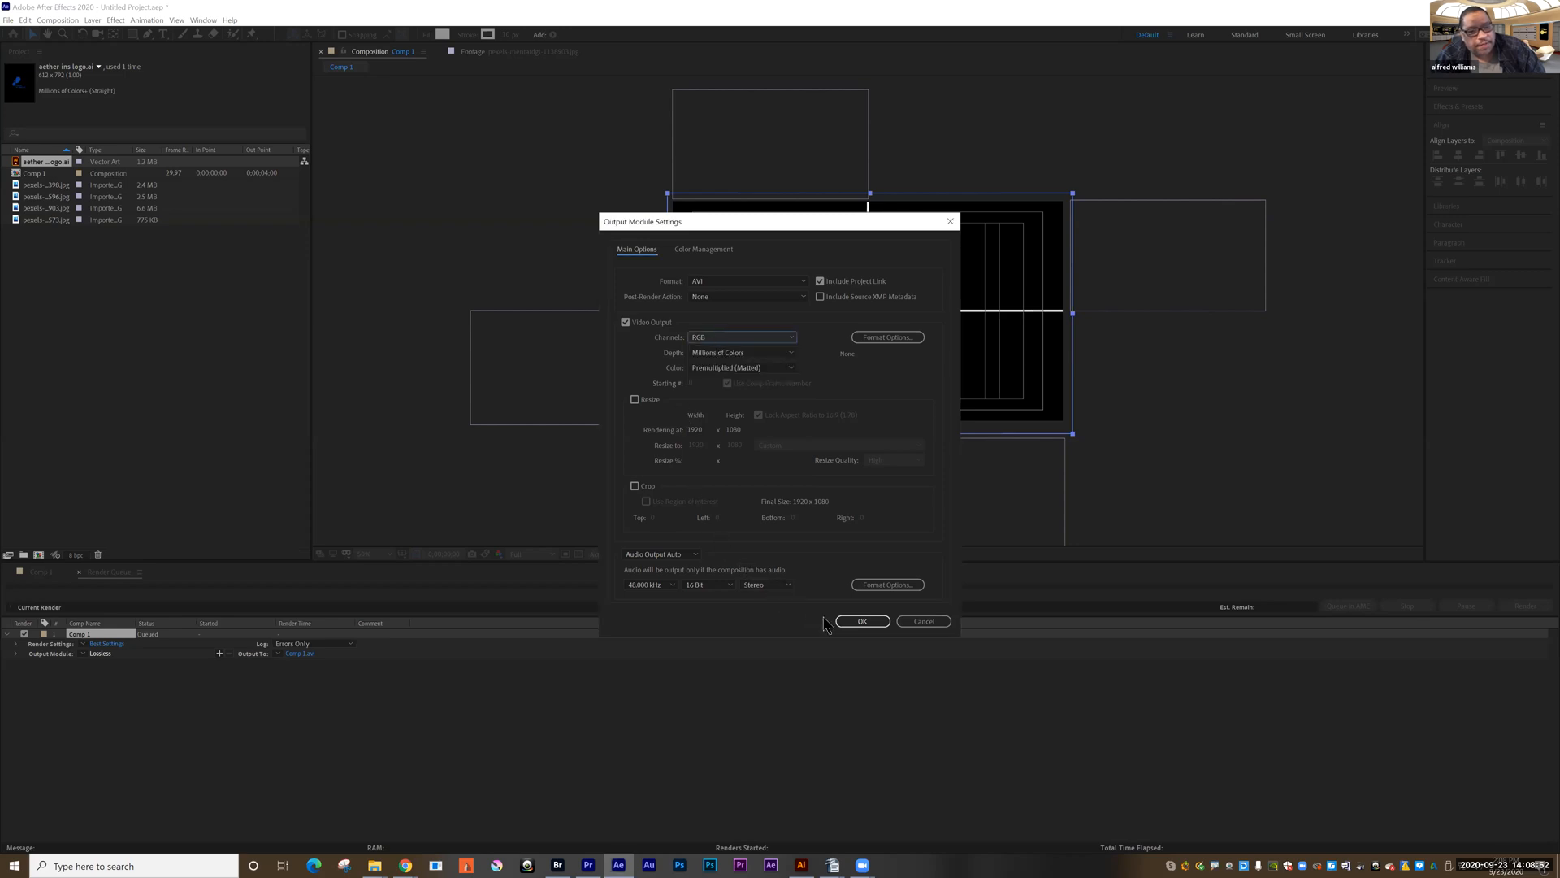
left_click(862, 621)
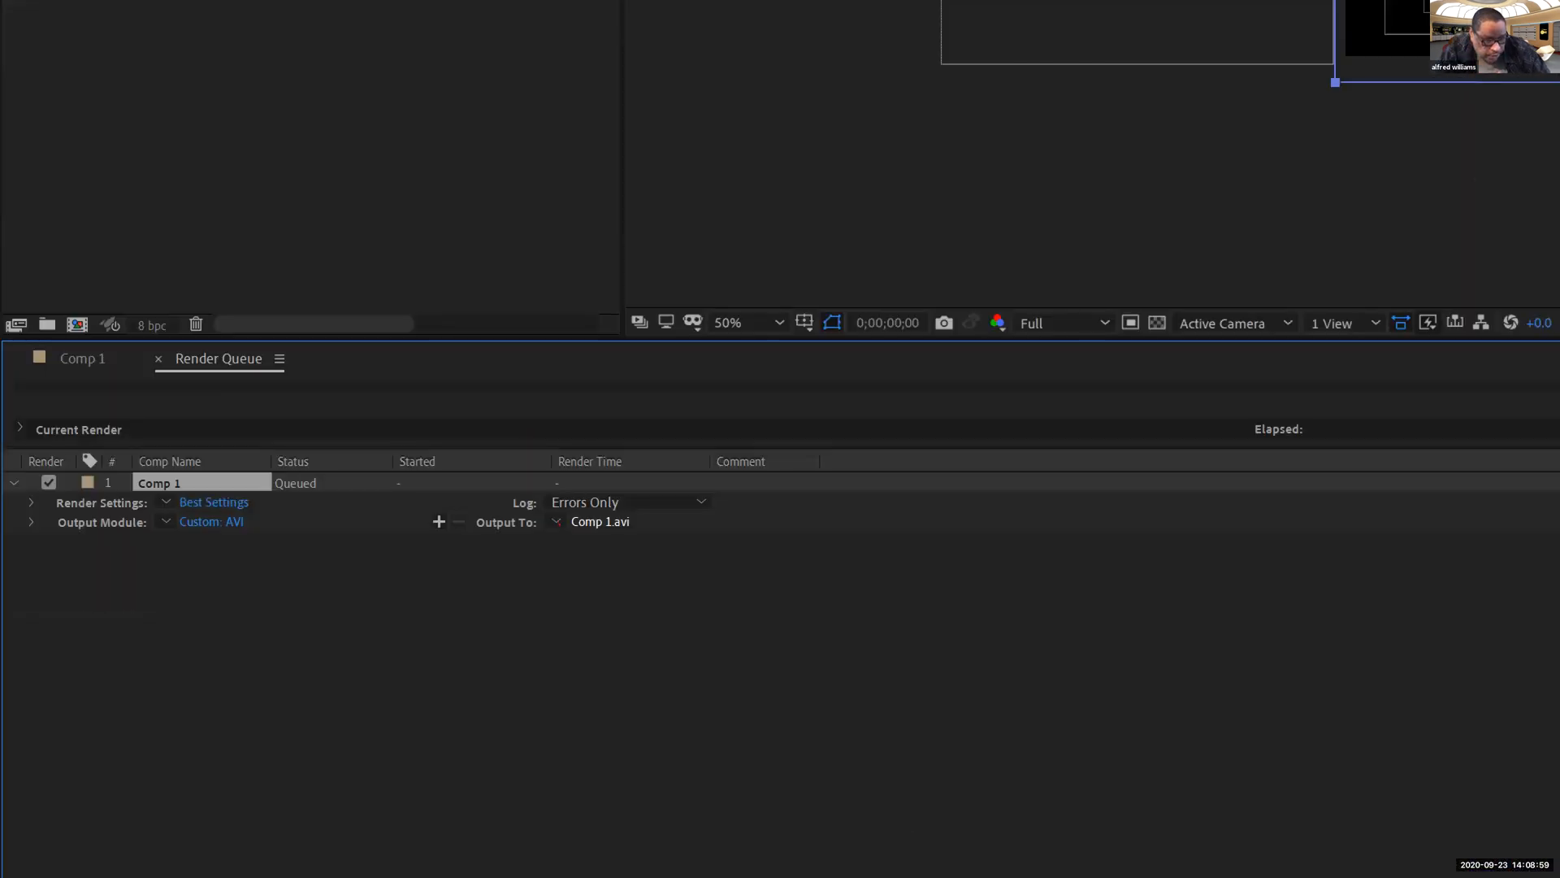
left_click_drag(559, 524, 630, 536)
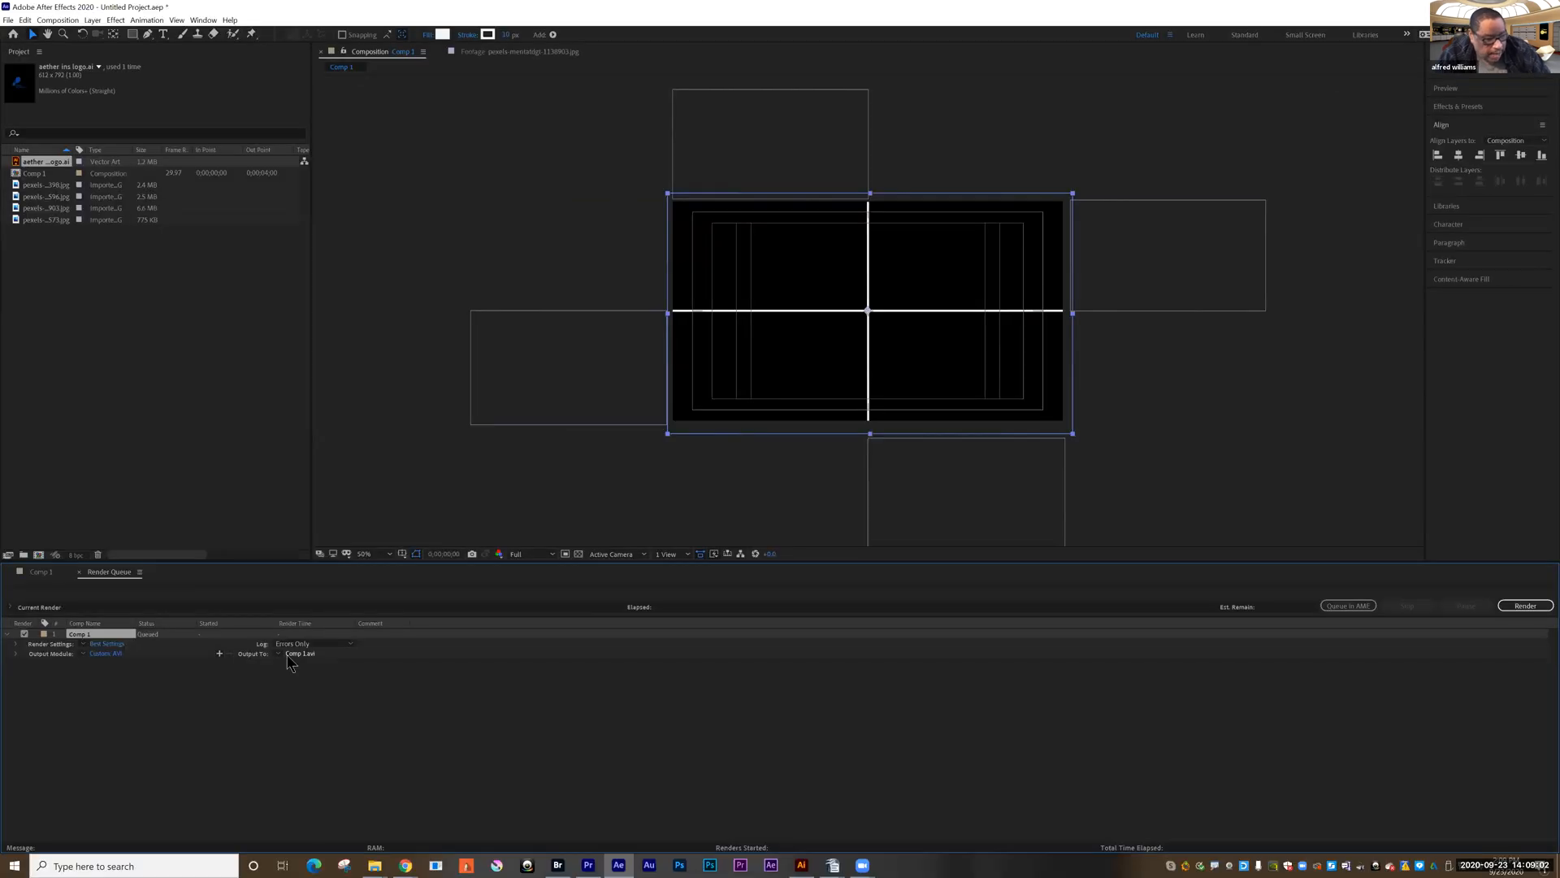
left_click(300, 654)
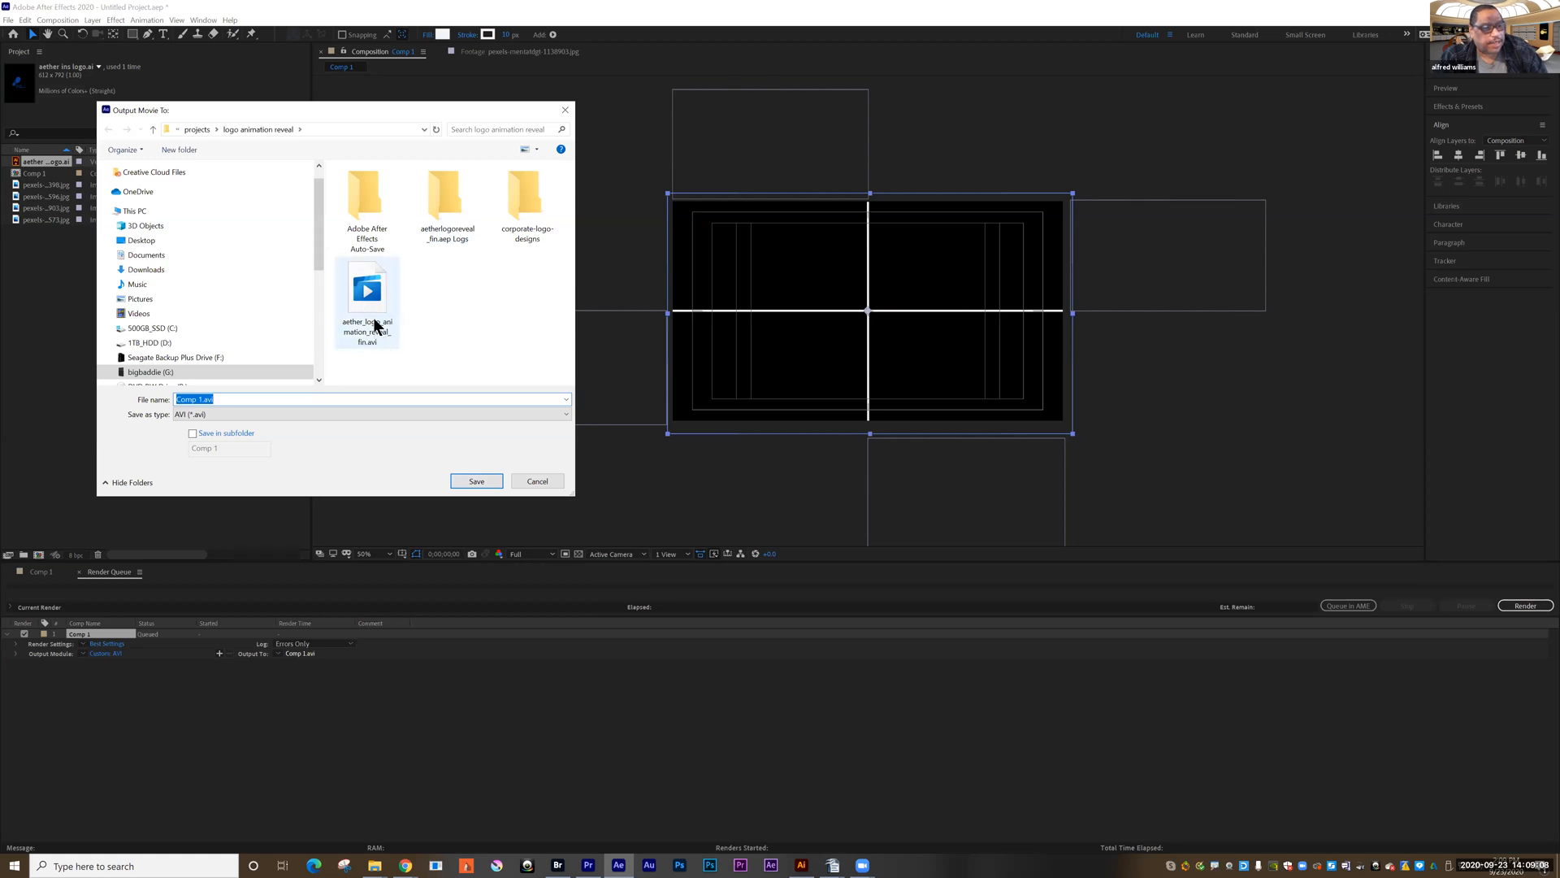
left_click(375, 325)
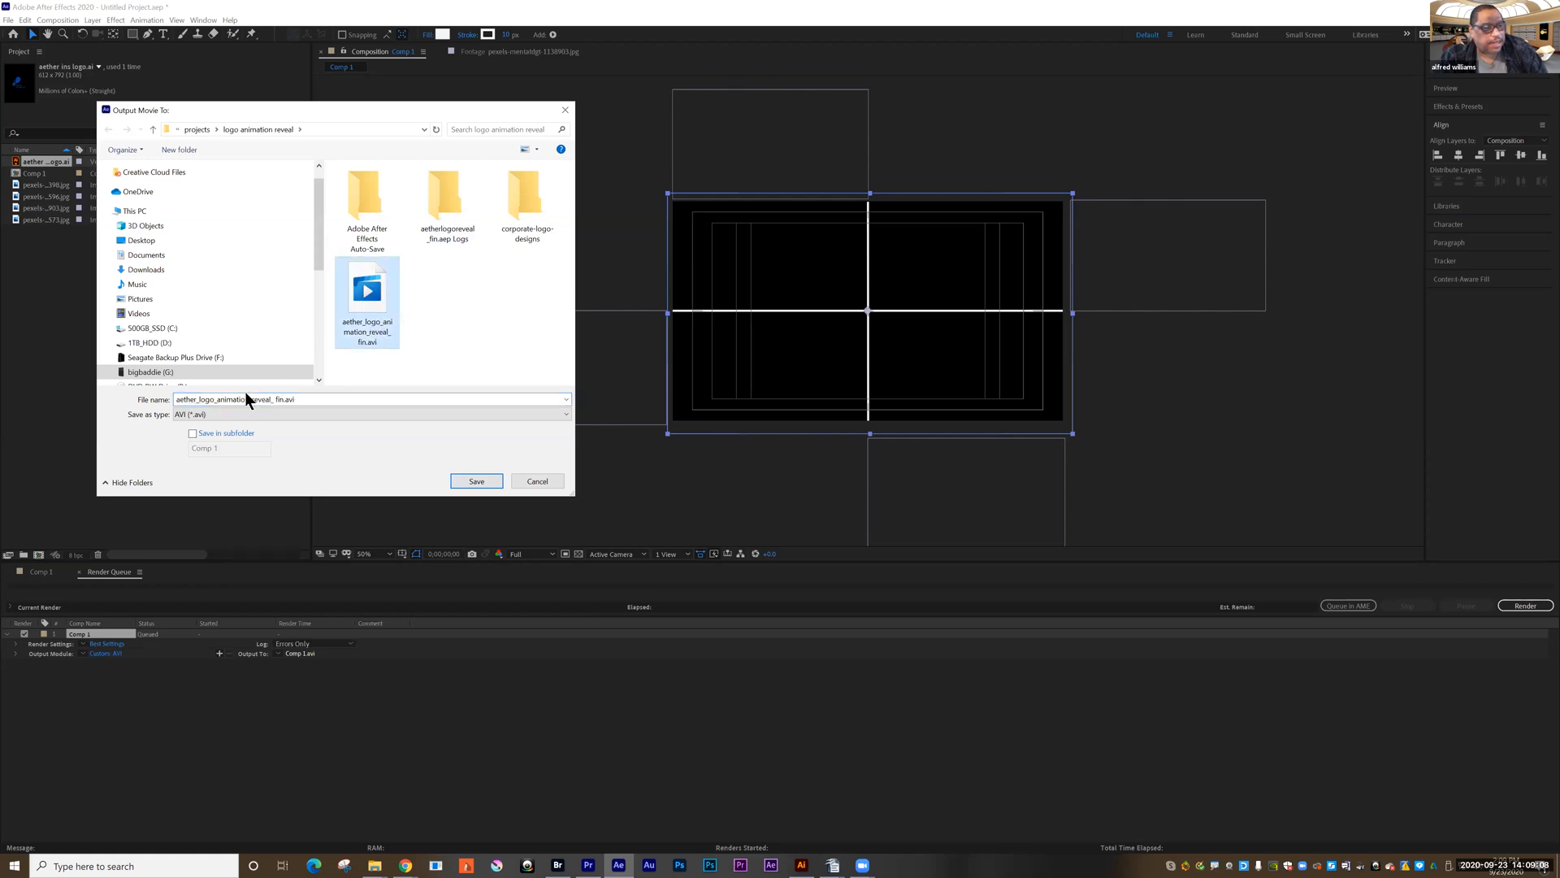
left_click(538, 482)
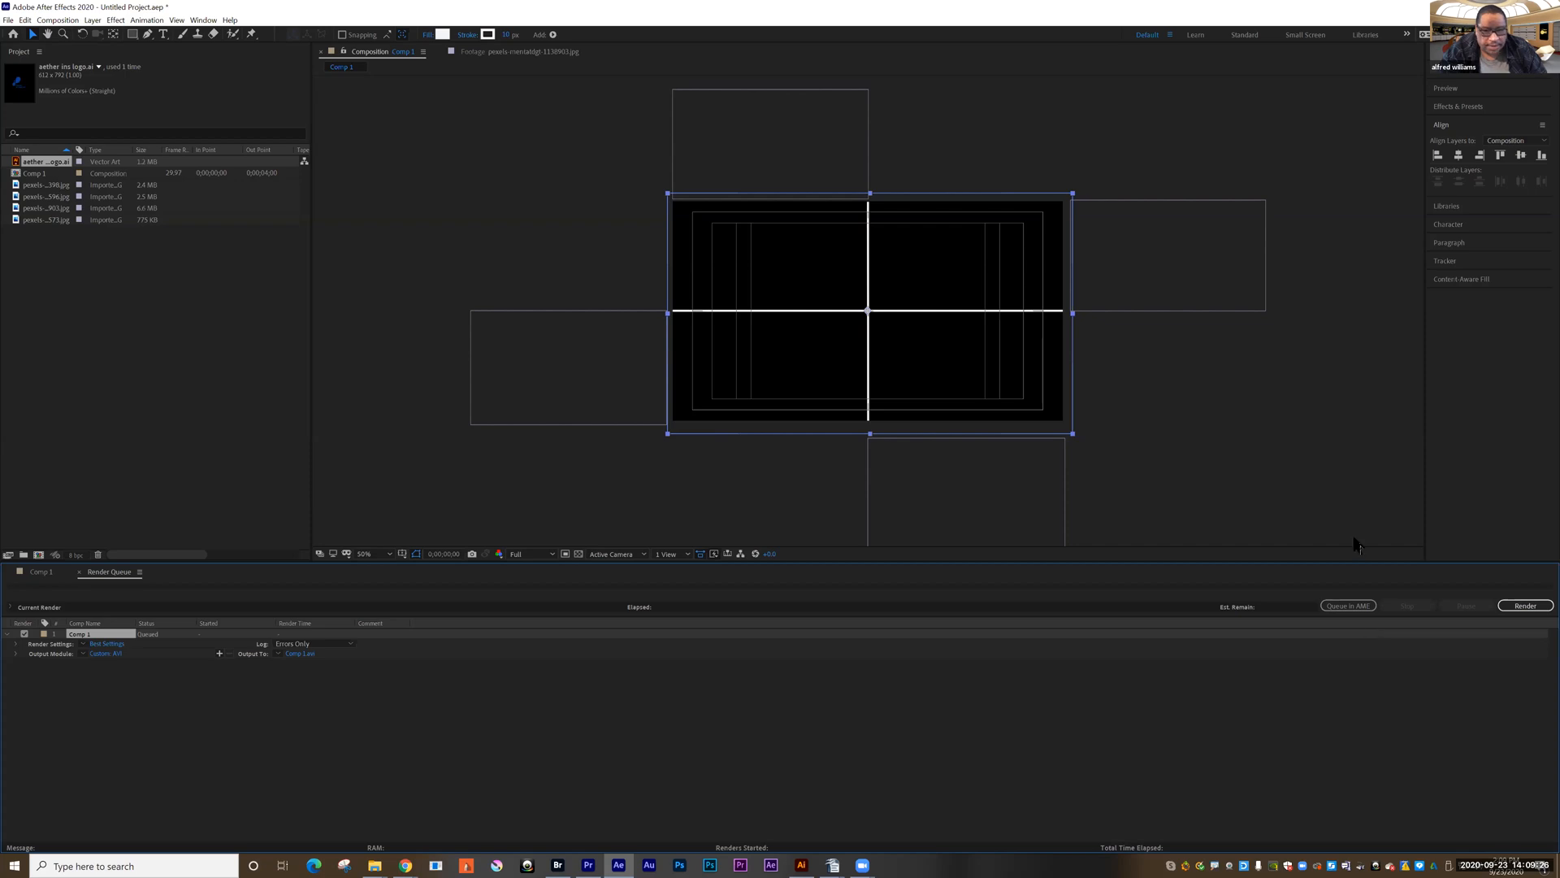
Step: Return to the Comp 1 timeline and preview the finished animation from the start
left_click(40, 573)
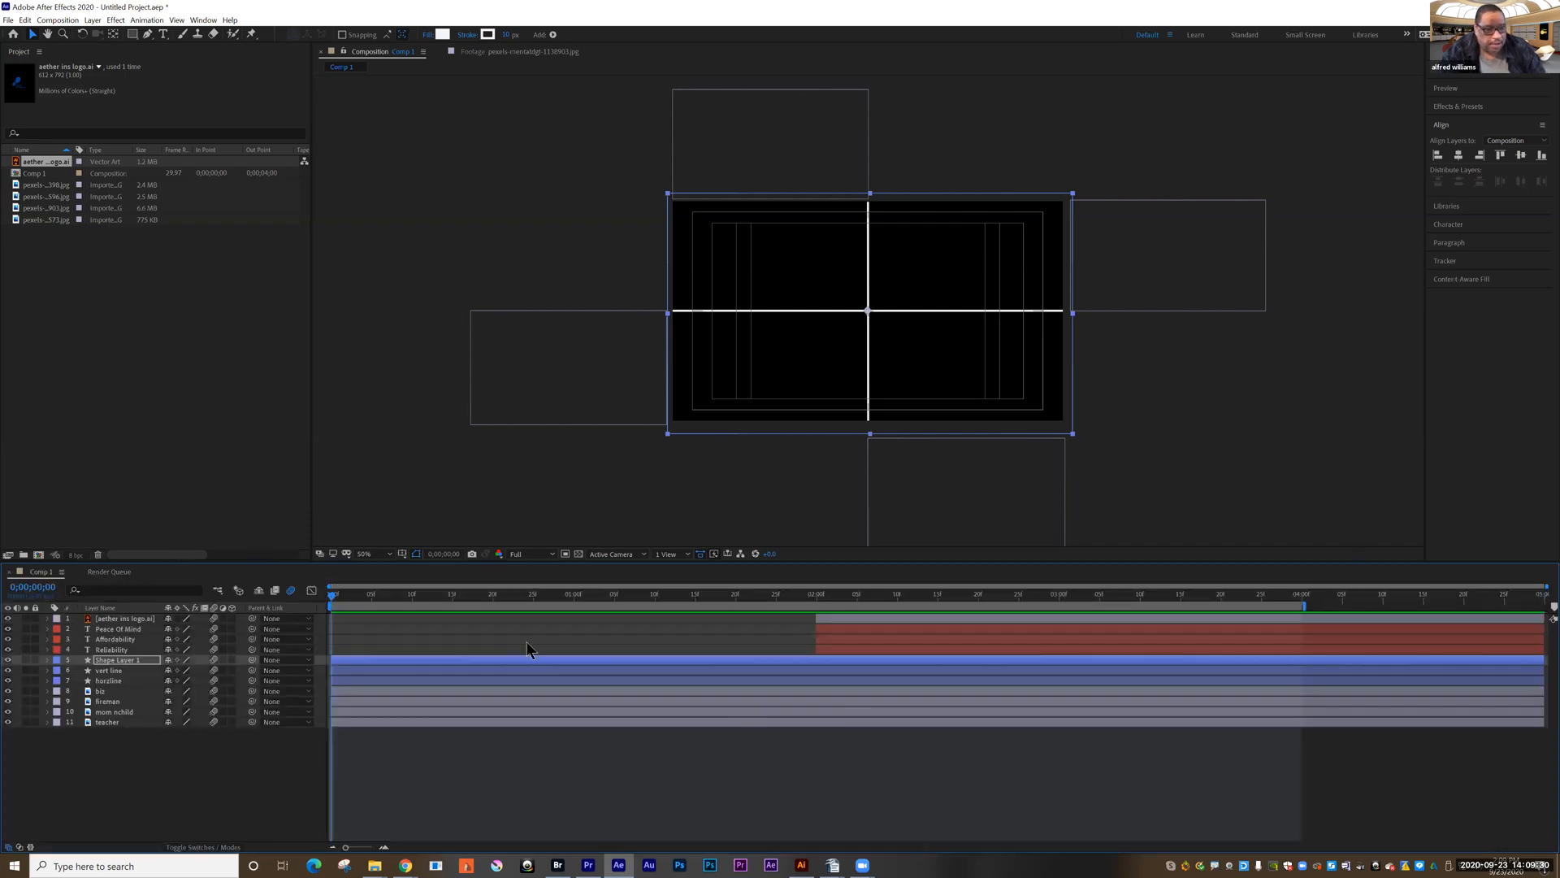
key("space")
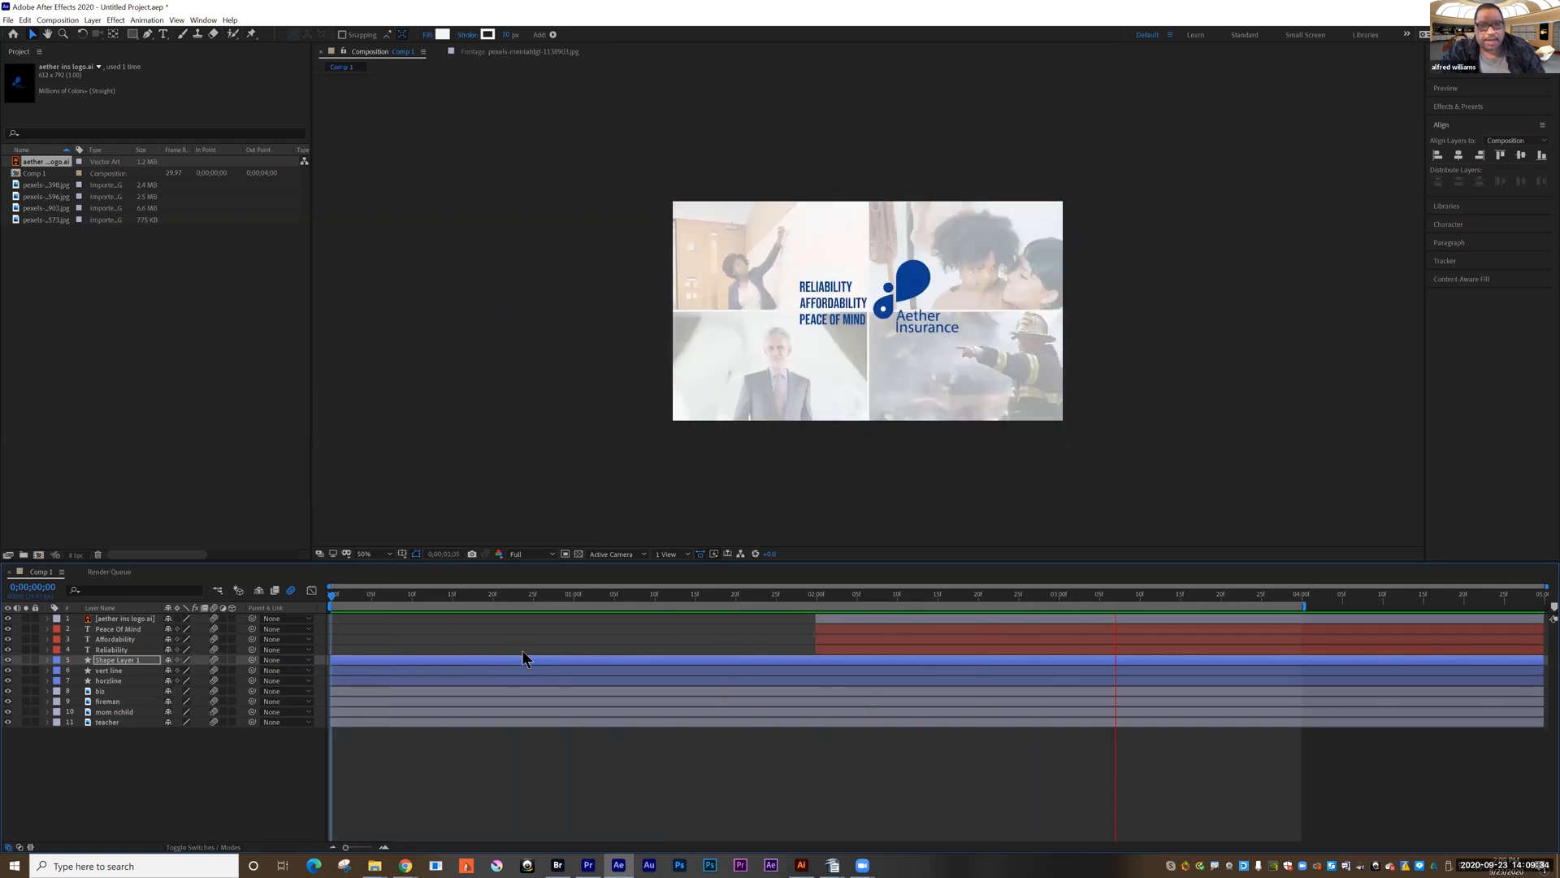
key("space")
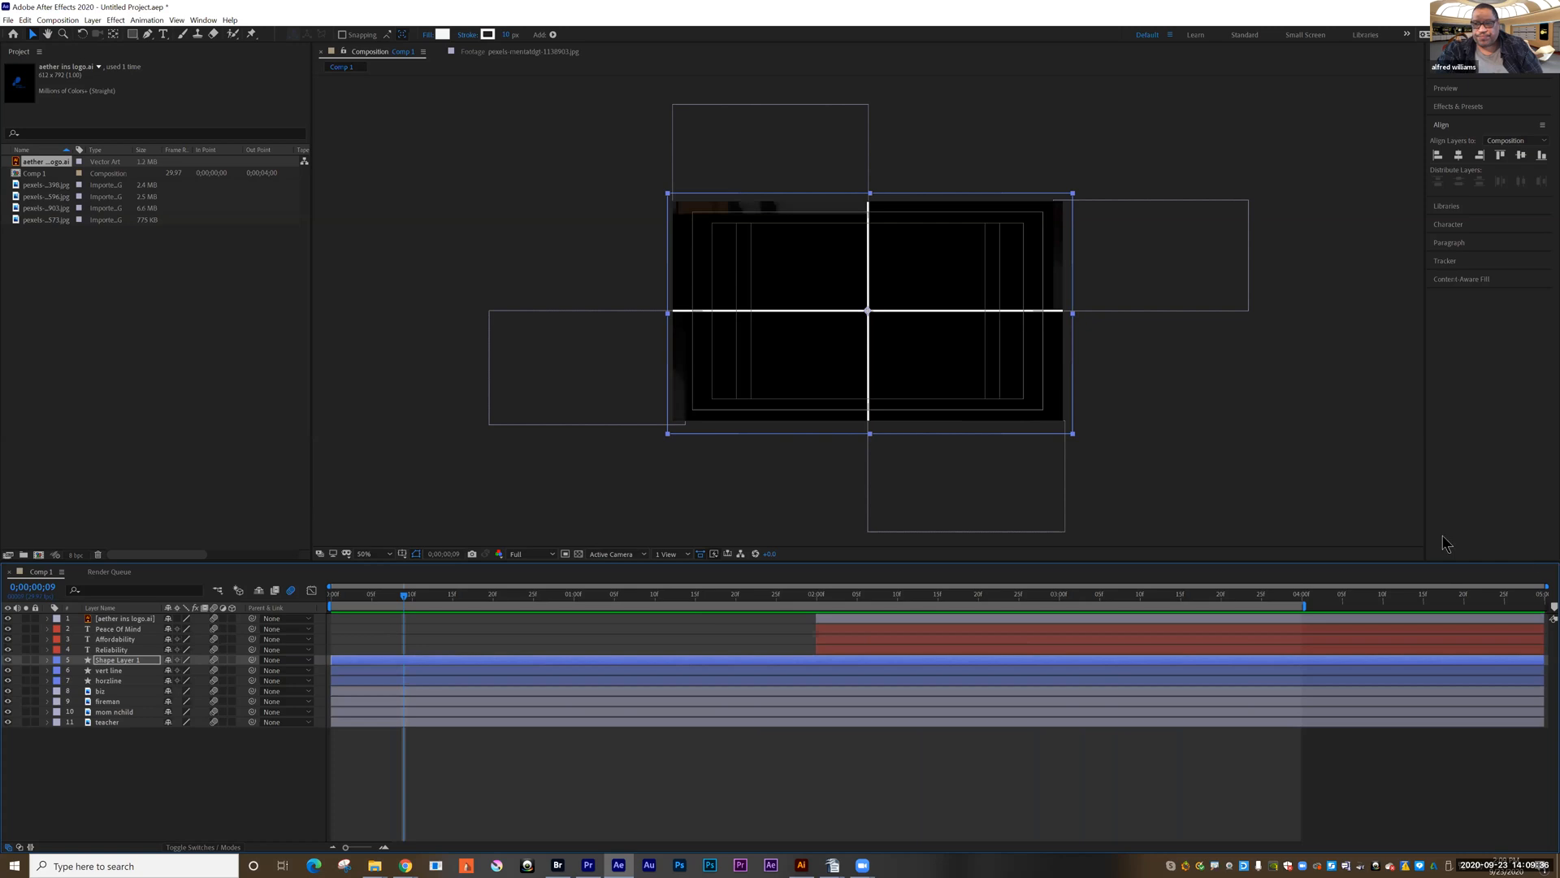